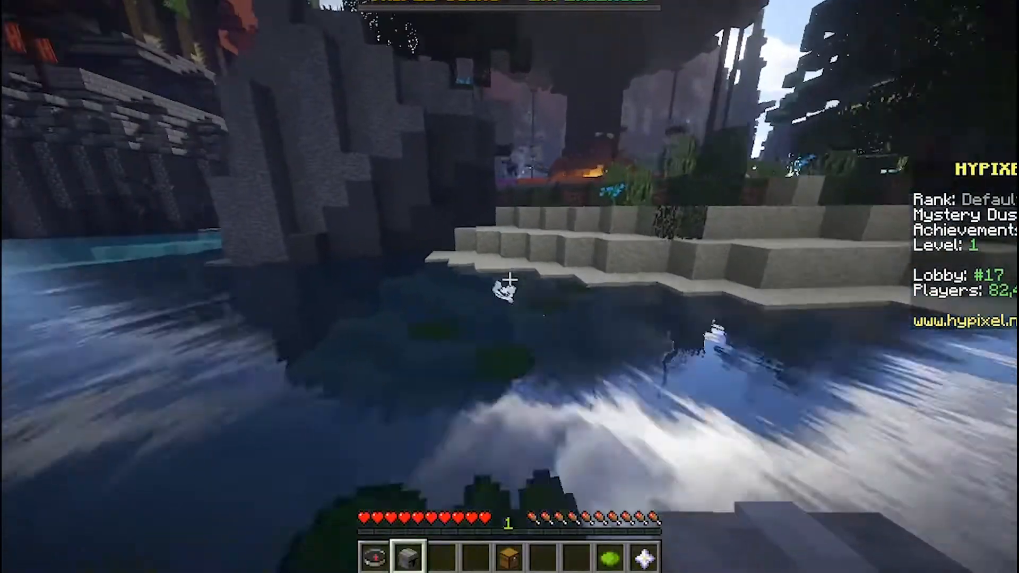
key(w)
key(space)
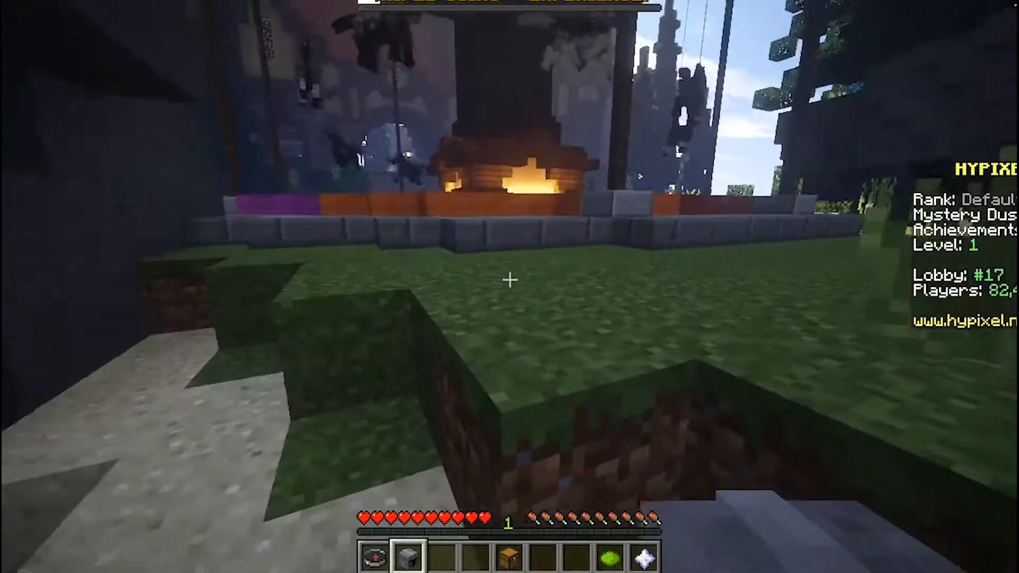
key(w)
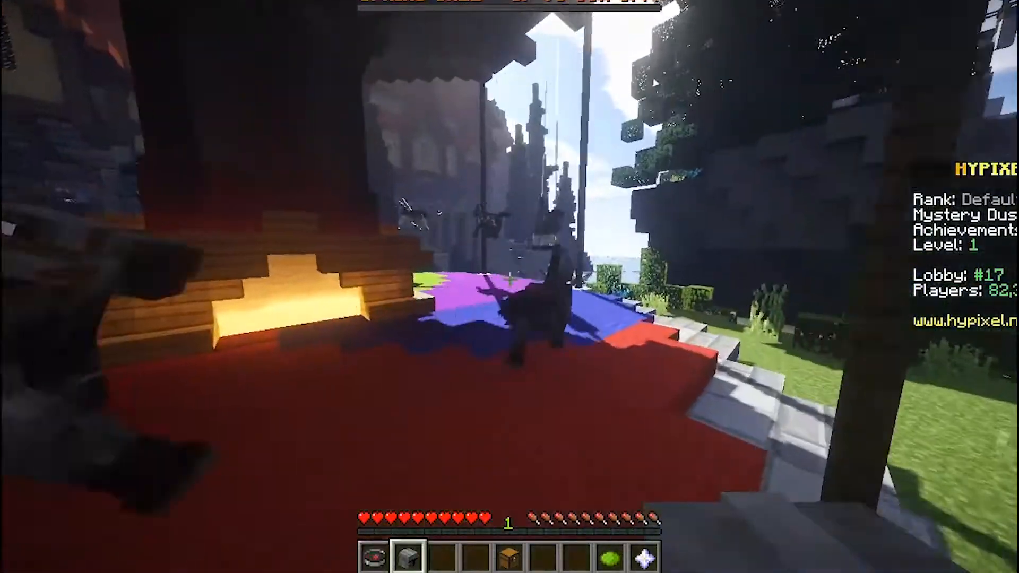
key(w)
key(w)
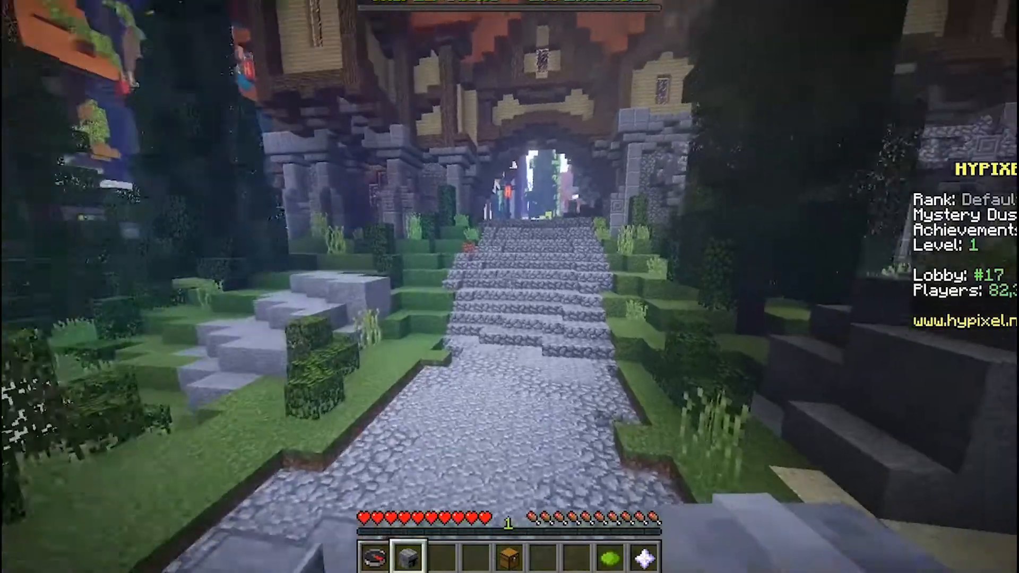
key(w)
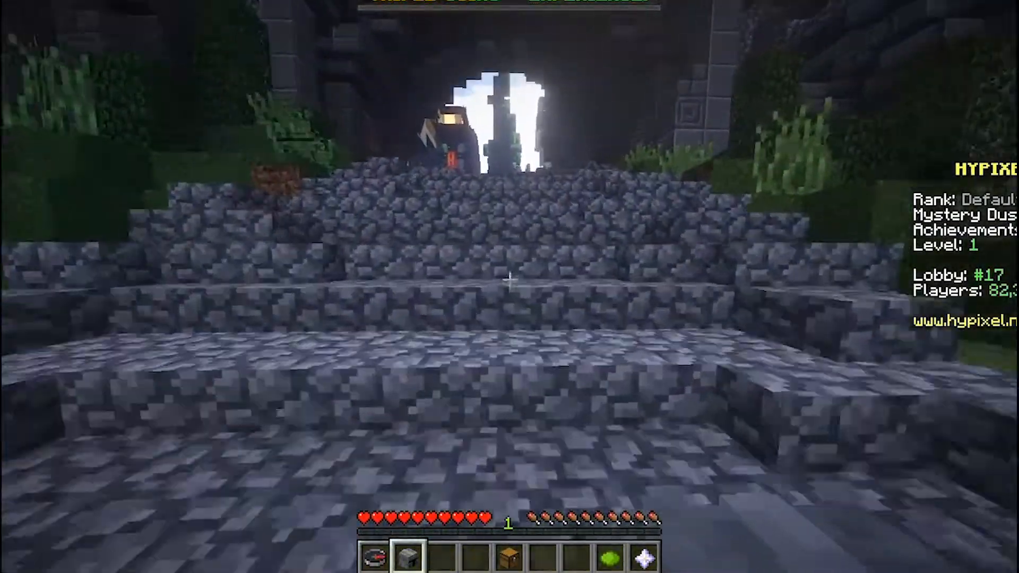
key(w)
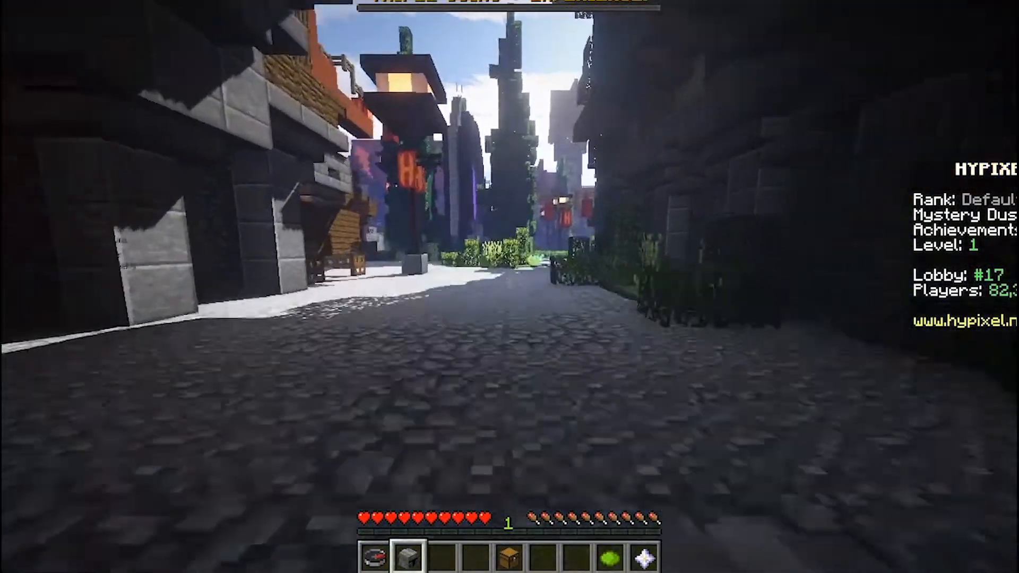
key(w)
key(w)
key(w)
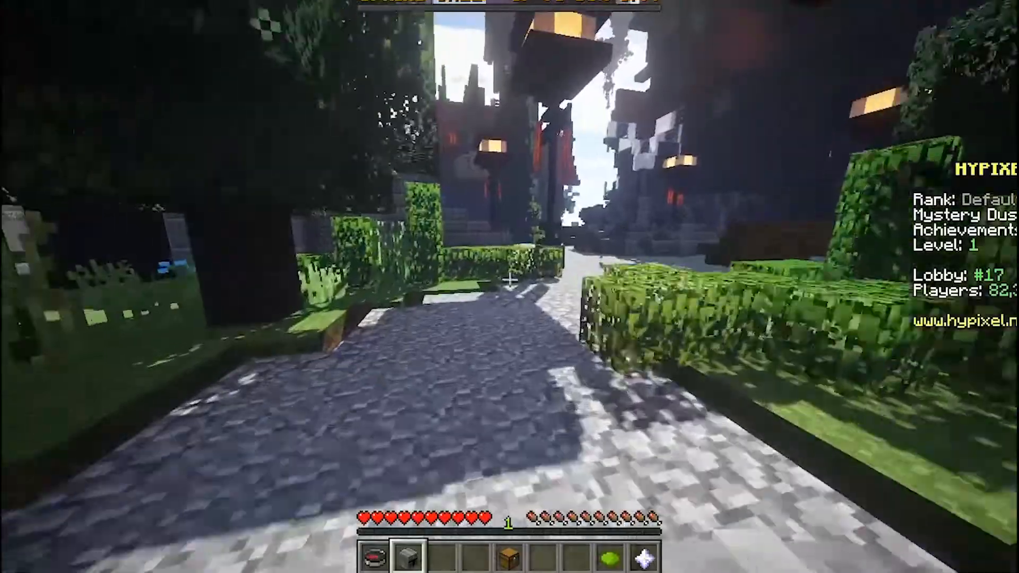
key(w)
key(w)
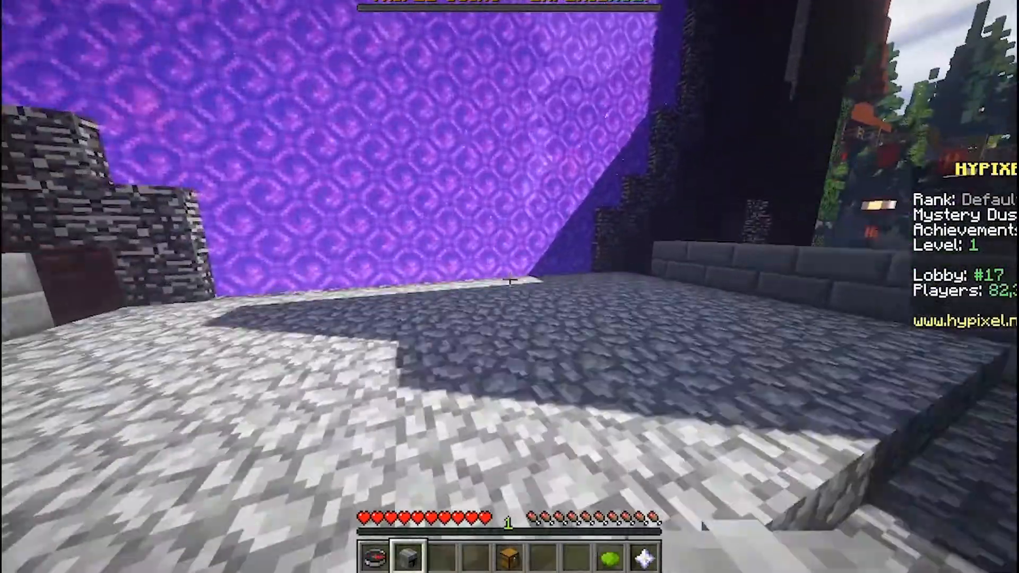
key(w)
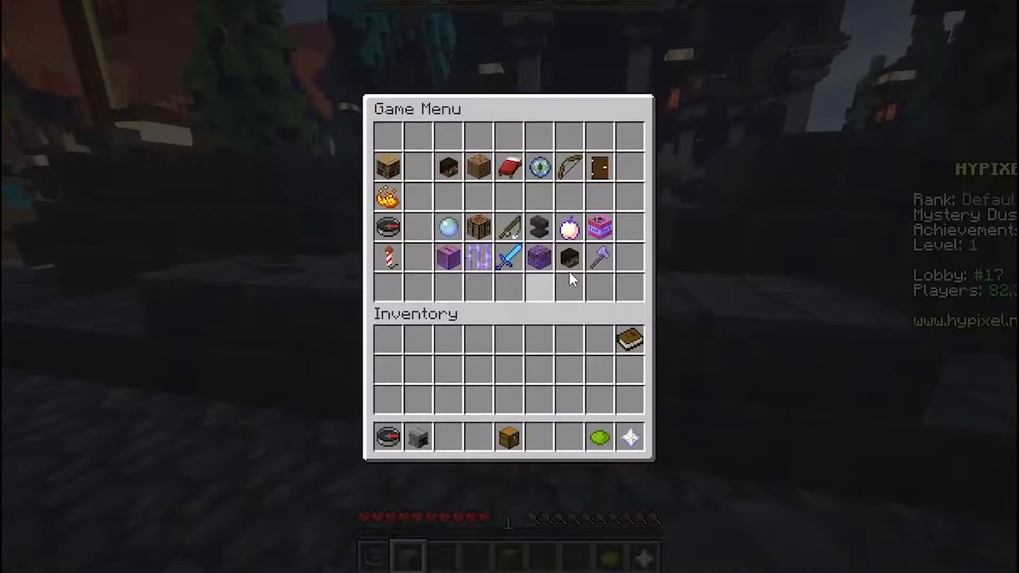
key(Escape)
key(w)
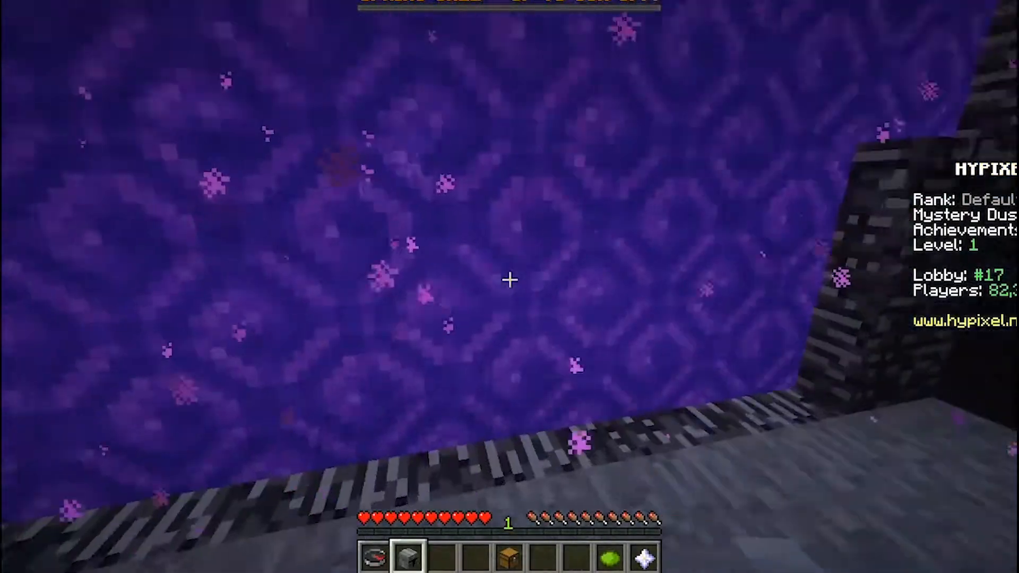
key(w)
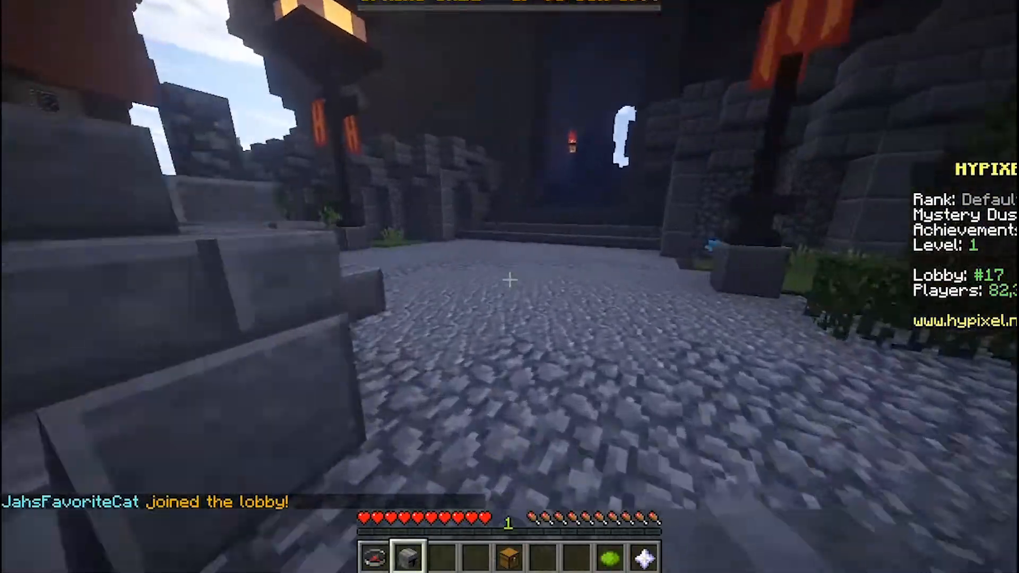
key(w)
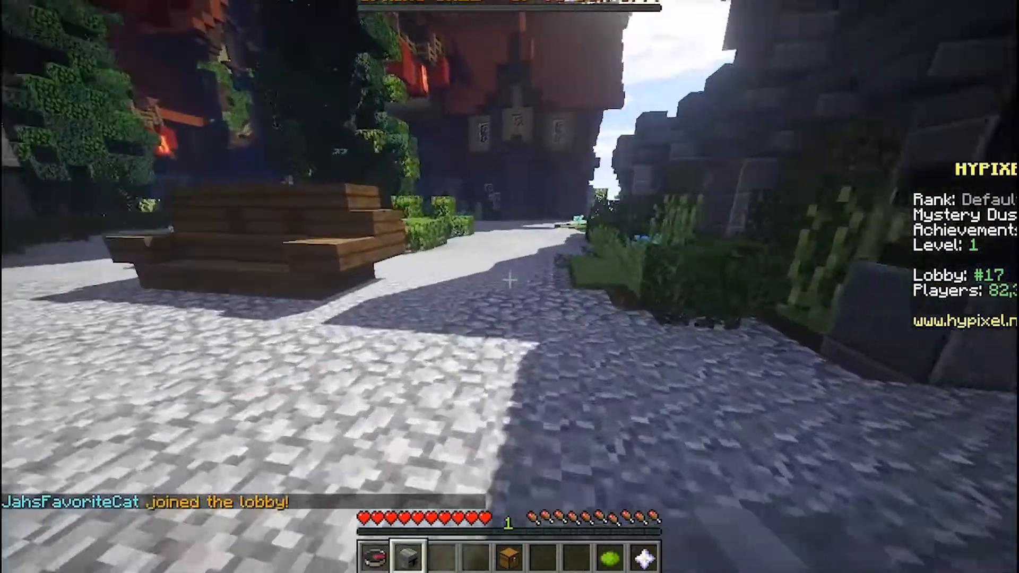
key(w)
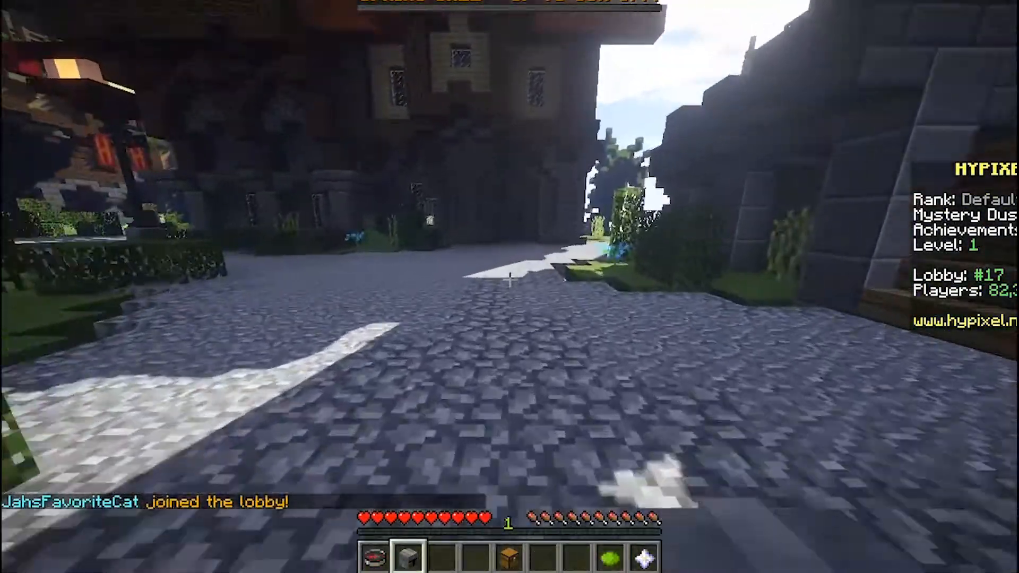
key(w)
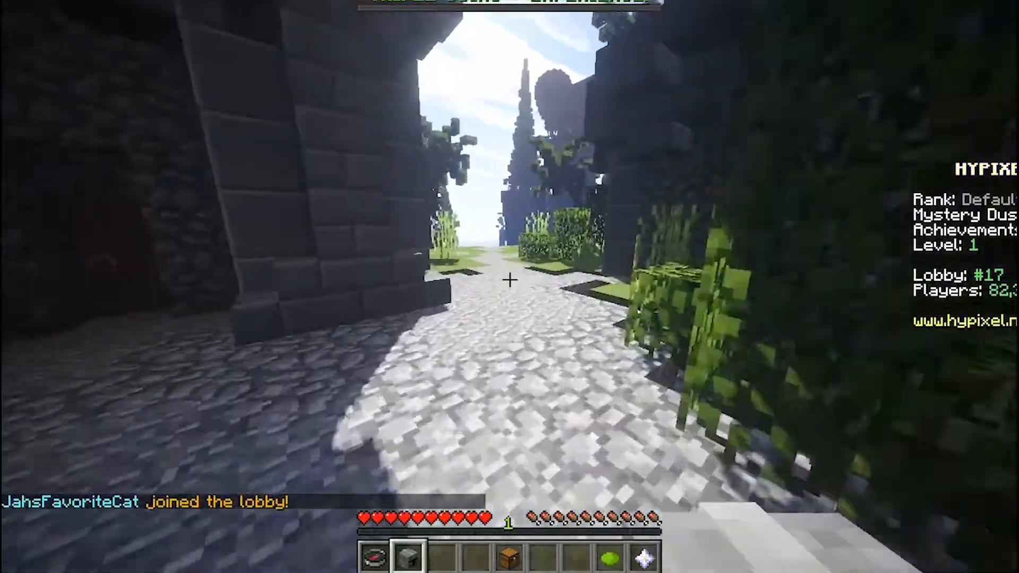
key(w)
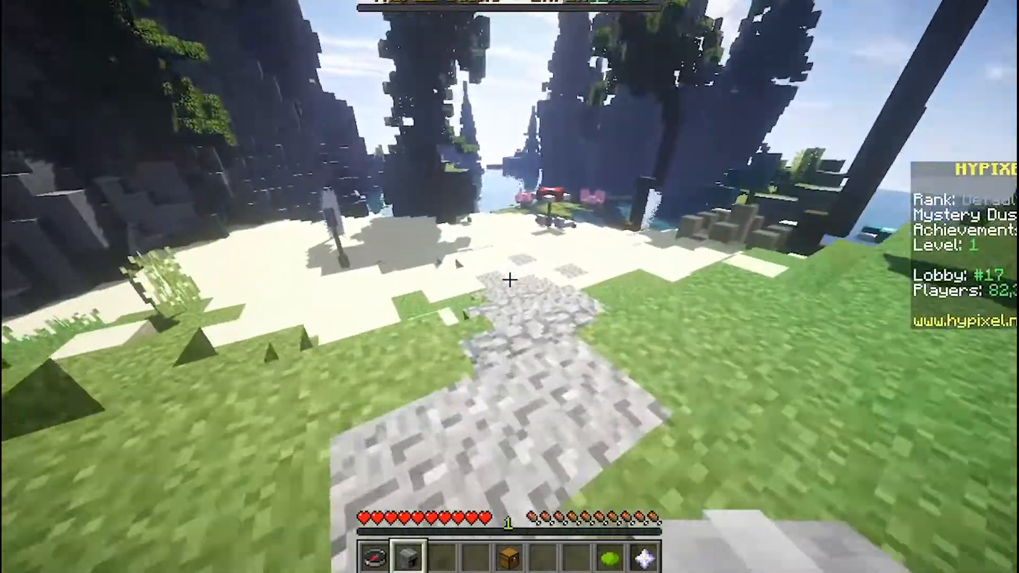
key(w)
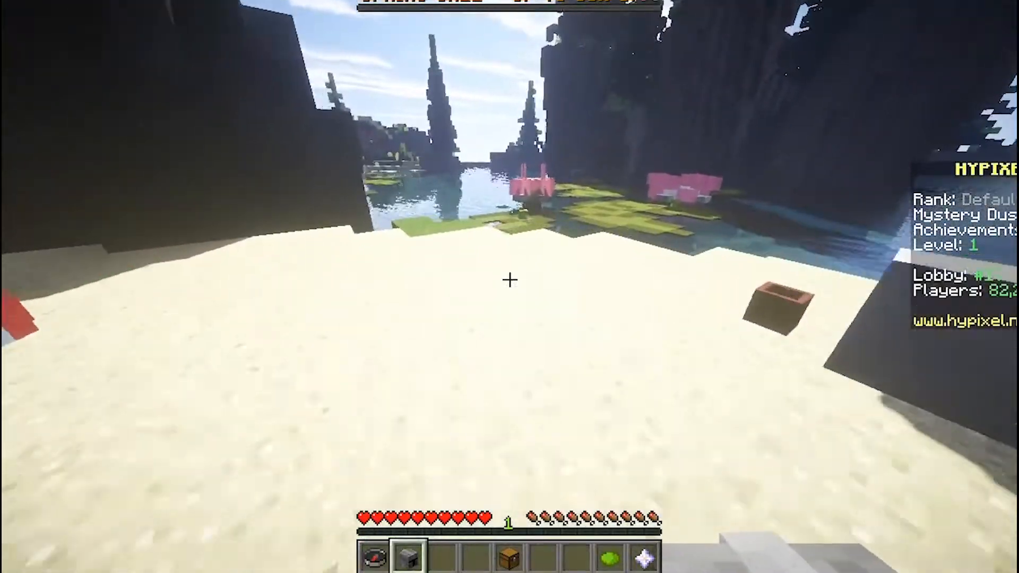
key(w)
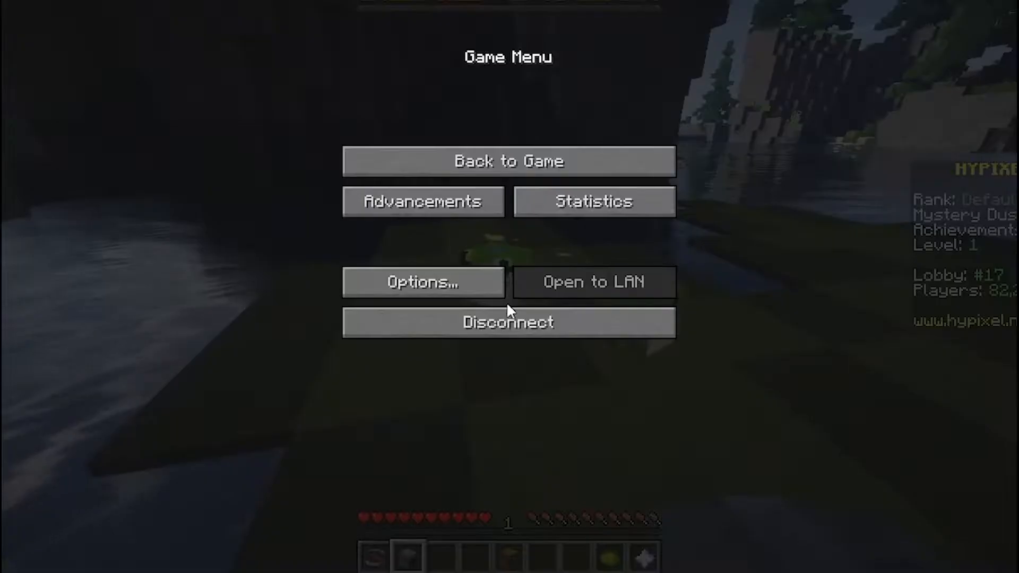
click(513, 318)
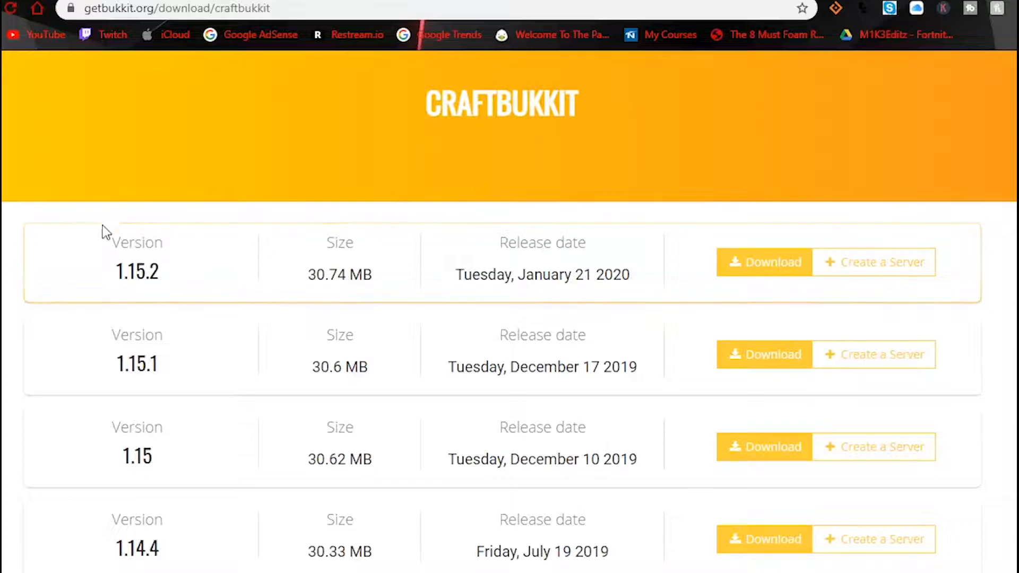
- Download the Craftbukkit-1.15.2.jar file from the CraftBukkit list on getbukkit.org
click(175, 268)
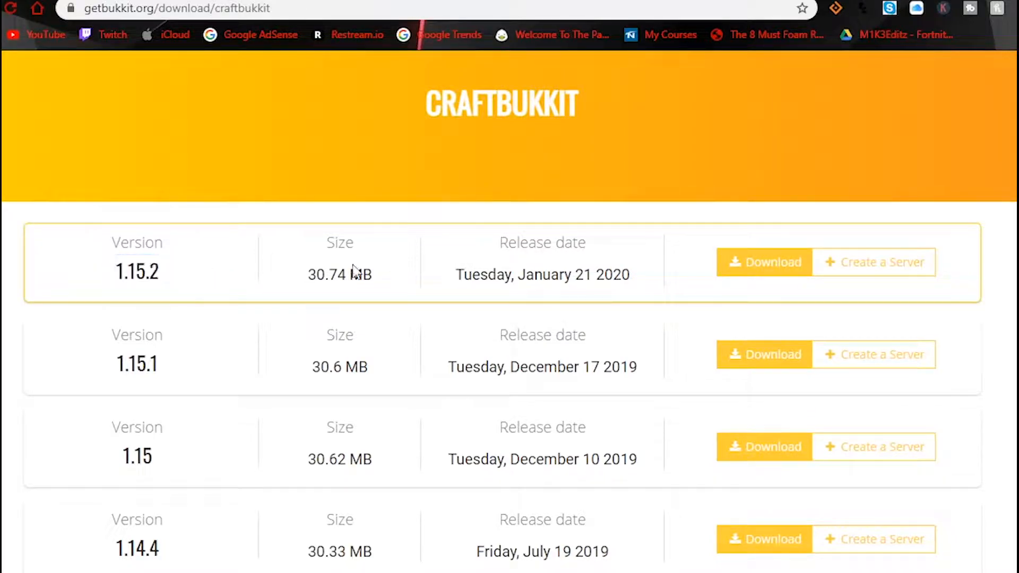
click(764, 275)
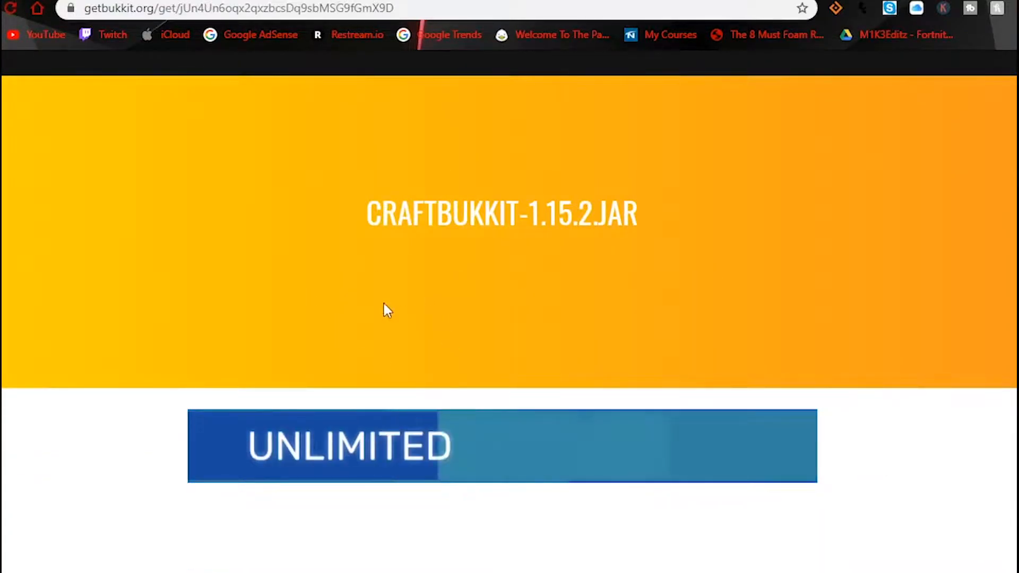
scroll(372, 301, down, 5)
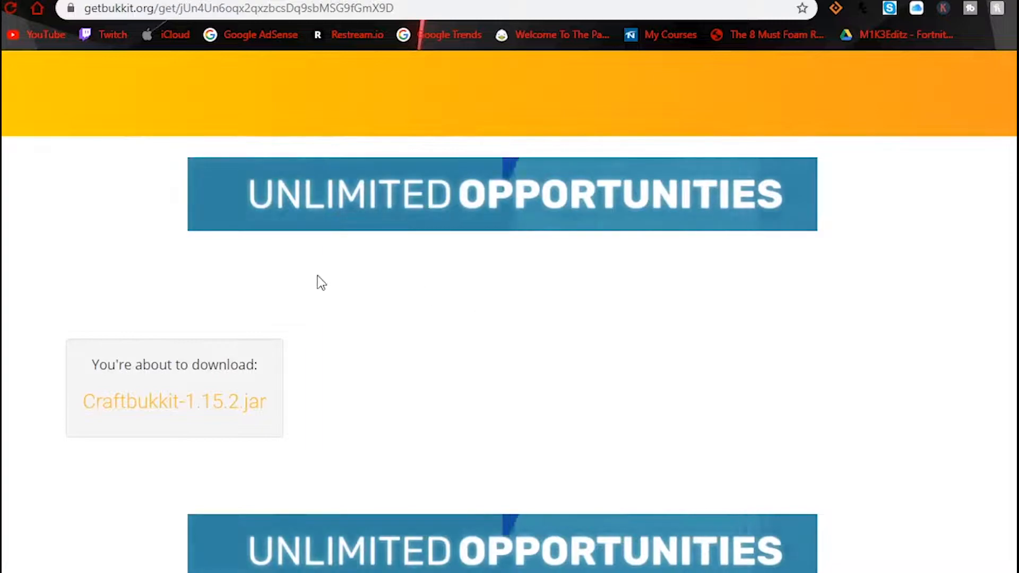
click(153, 405)
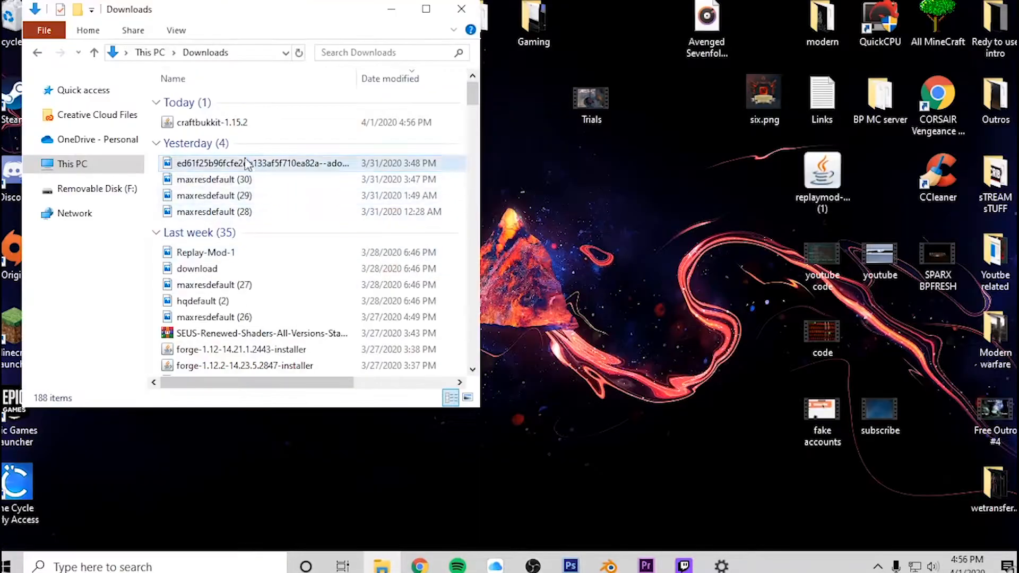
- Move craftbukkit-1.15.2 from the Downloads folder to the desktop and close the Downloads window
click(234, 128)
click(529, 291)
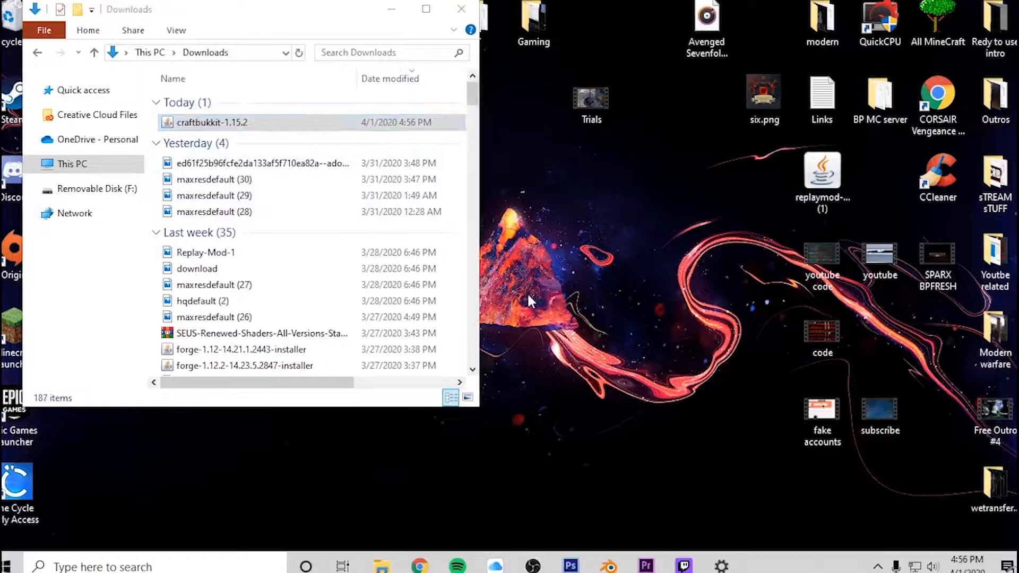
click(463, 9)
drag(529, 260, 367, 255)
- Create a new folder on the desktop named "Spigot Server"
right_click(560, 286)
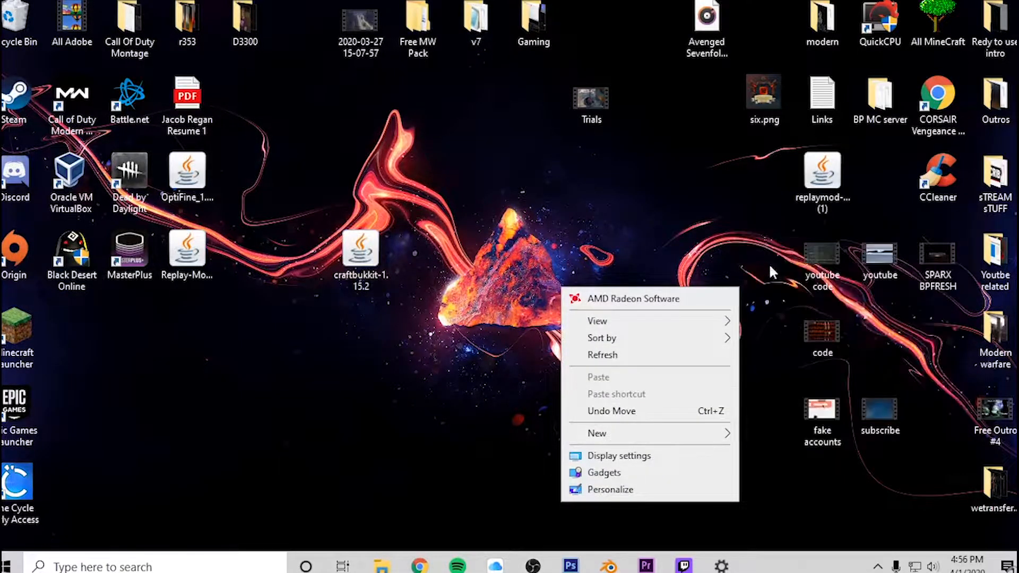
mouse_move(705, 433)
click(765, 248)
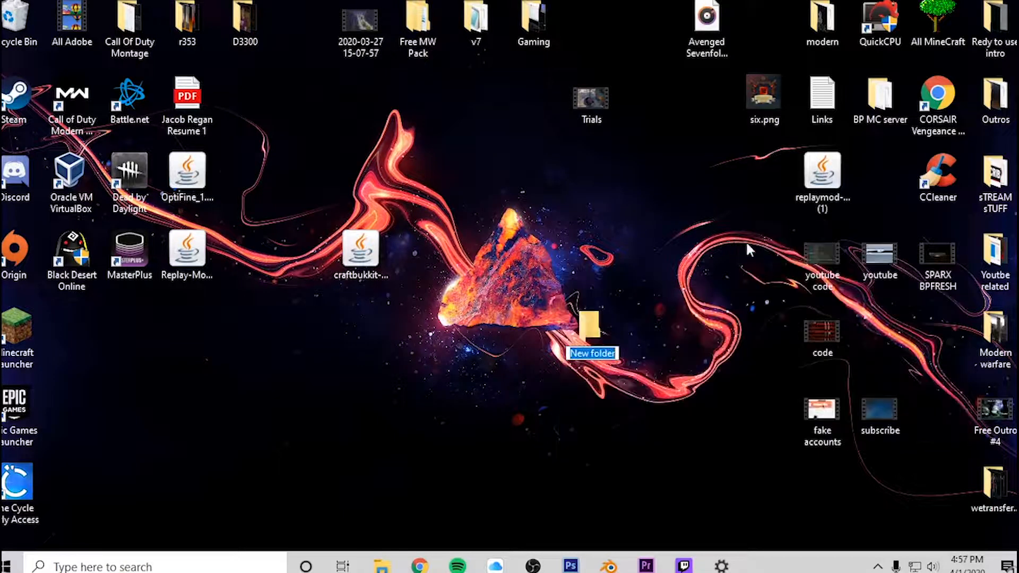
text(S)
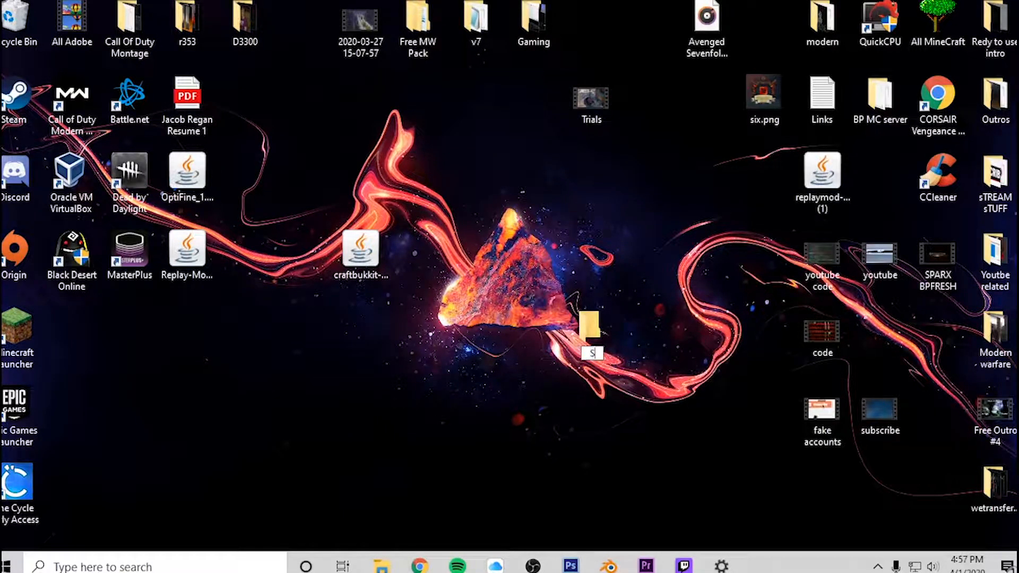
text(pigot Server)
key(Return)
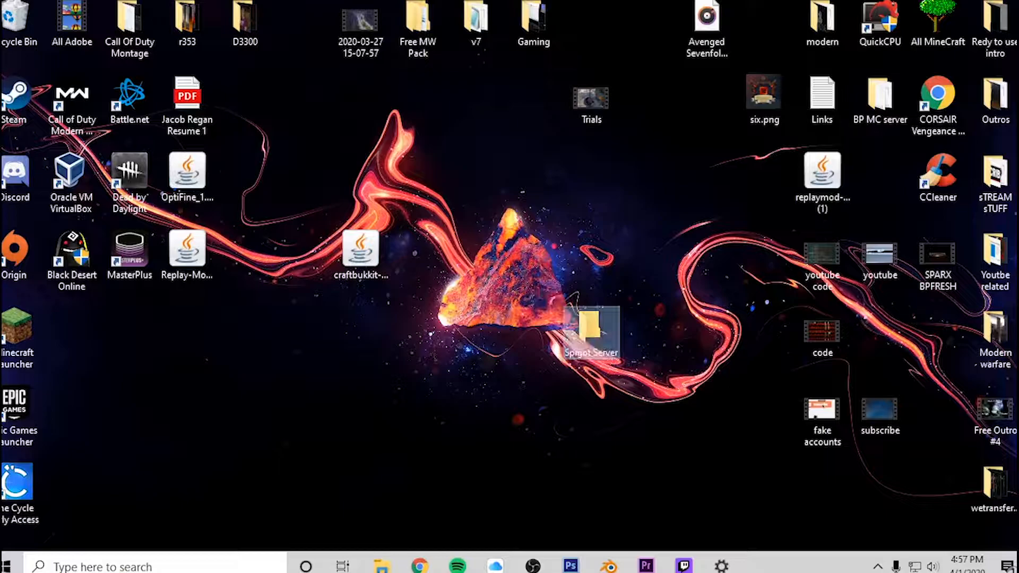
- Move the craftbukkit-1.15.2 file into the Spigot Server folder and open that folder
drag(536, 298, 479, 253)
drag(379, 259, 478, 255)
double_click(480, 254)
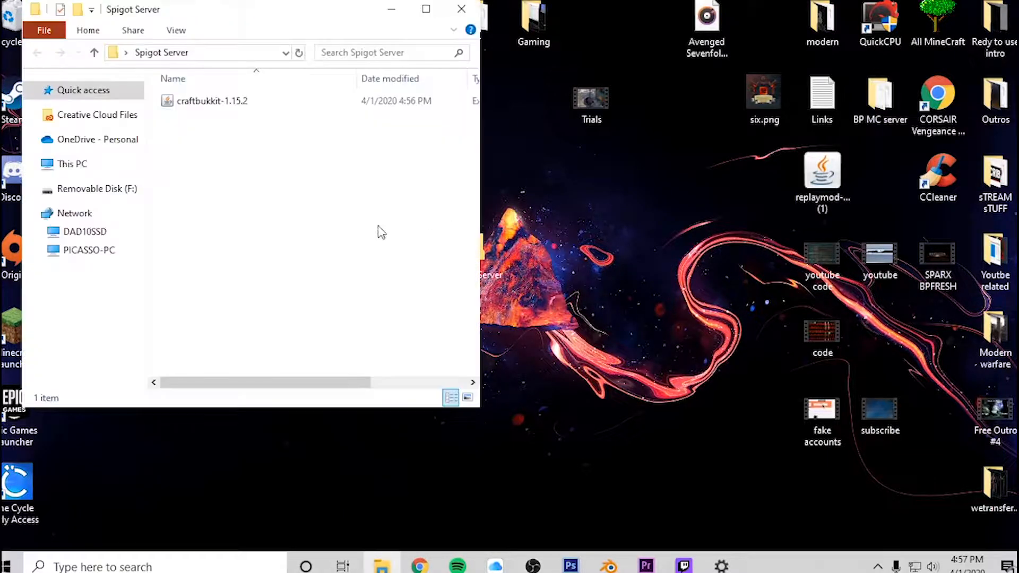
drag(218, 20, 387, 91)
- Create a text document named "Start.bat" in the Spigot Server folder and open it in Notepad
right_click(423, 225)
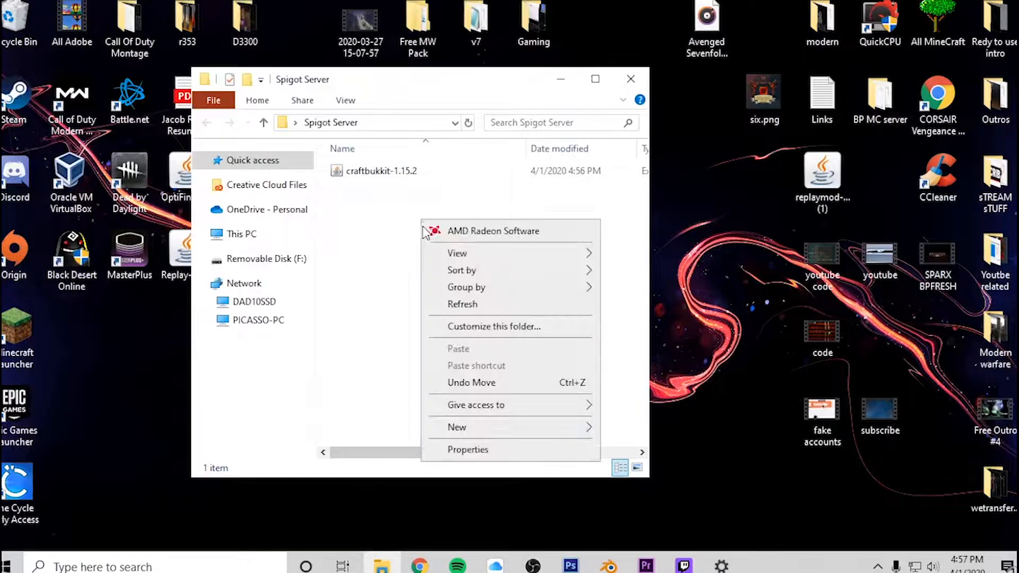
mouse_move(467, 427)
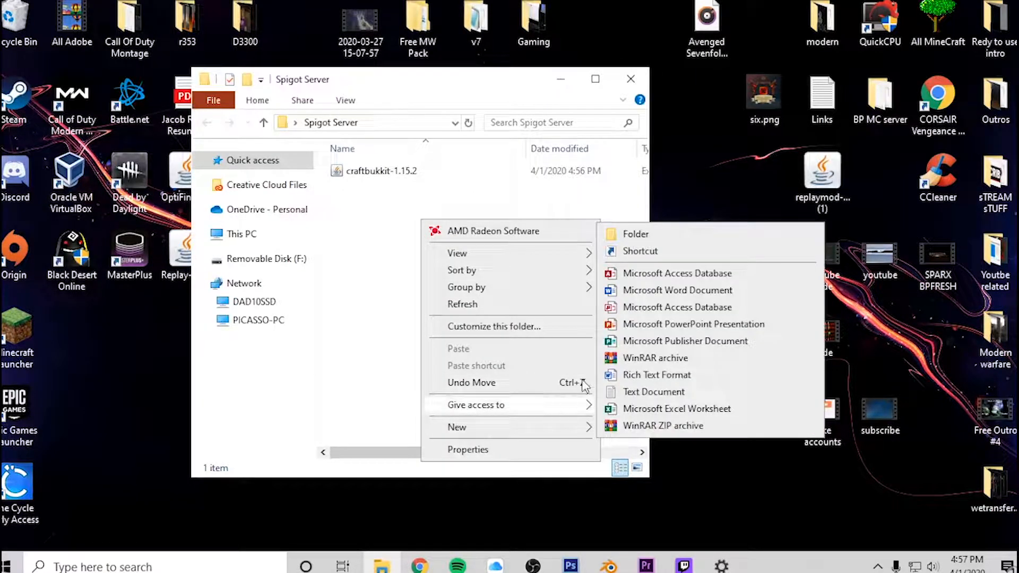
click(639, 393)
key(BackSpace)
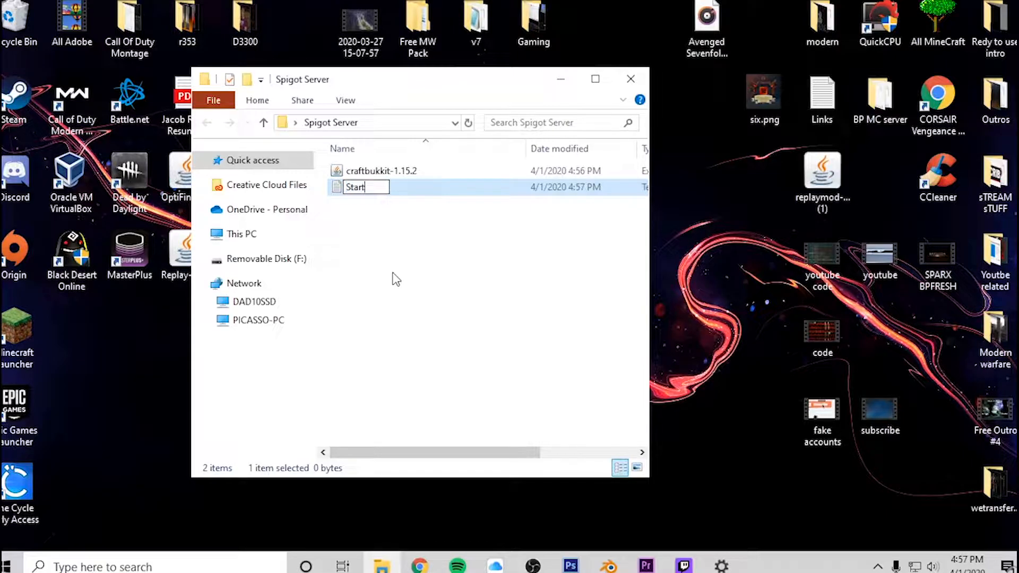
key(Return)
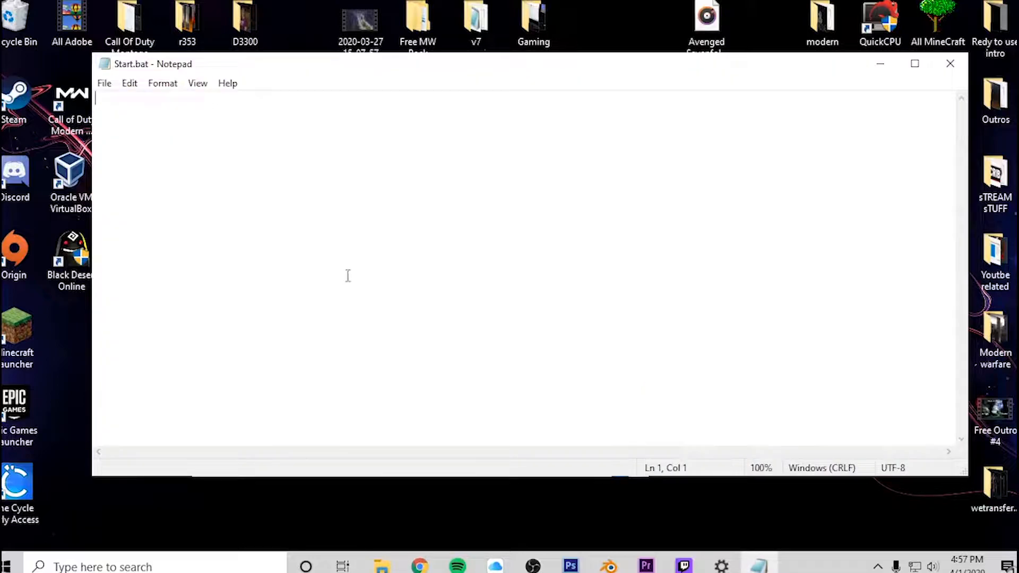
- Paste the launch script "java -Xmx2048M -Xms2048M -jar bukkit.jar nogui" followed by "pause" into Start.bat
right_click(253, 166)
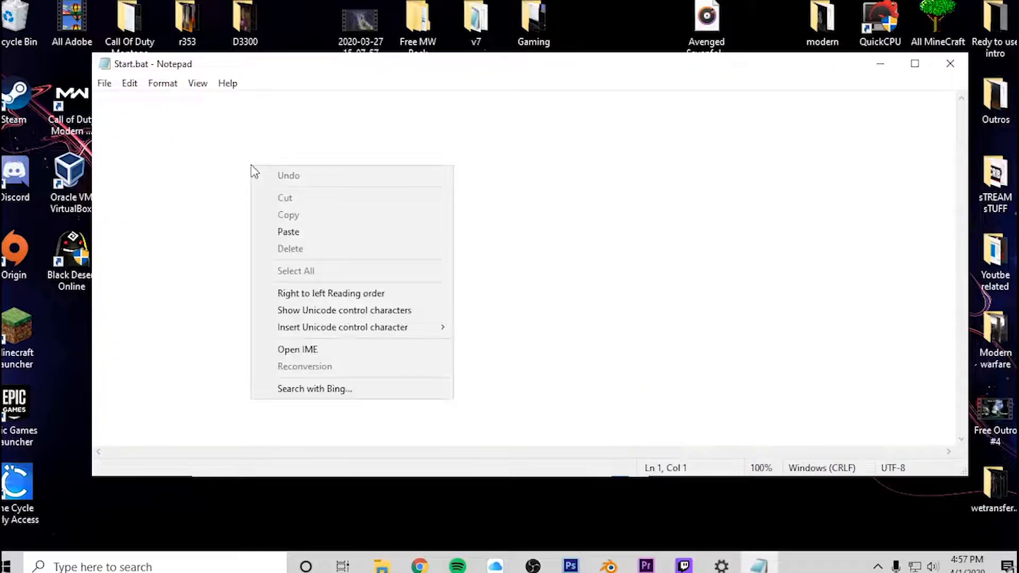
click(288, 232)
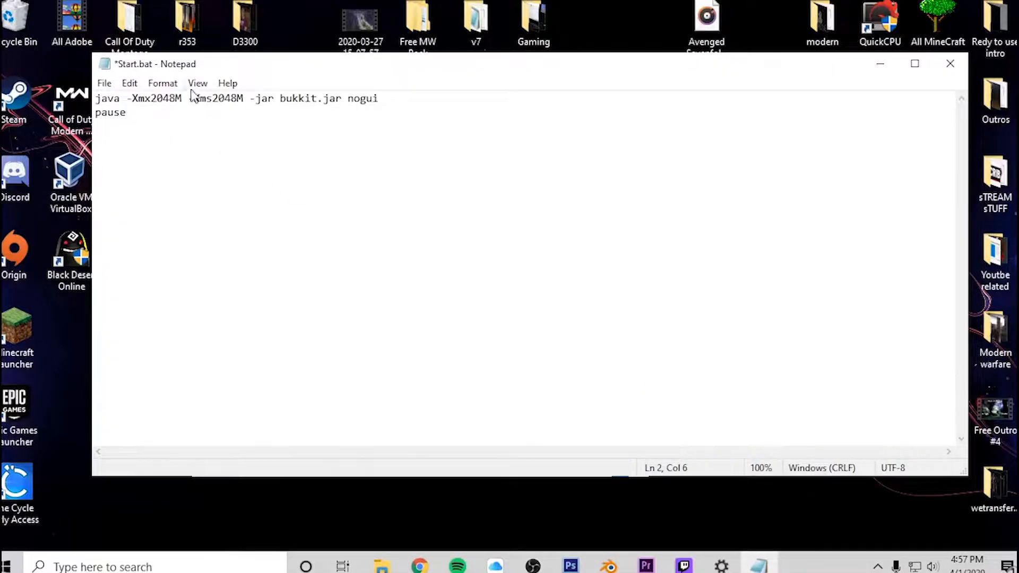
- Rename the craftbukkit-1.15.2 file in the Spigot Server folder as bukkit.jar
drag(272, 71, 310, 238)
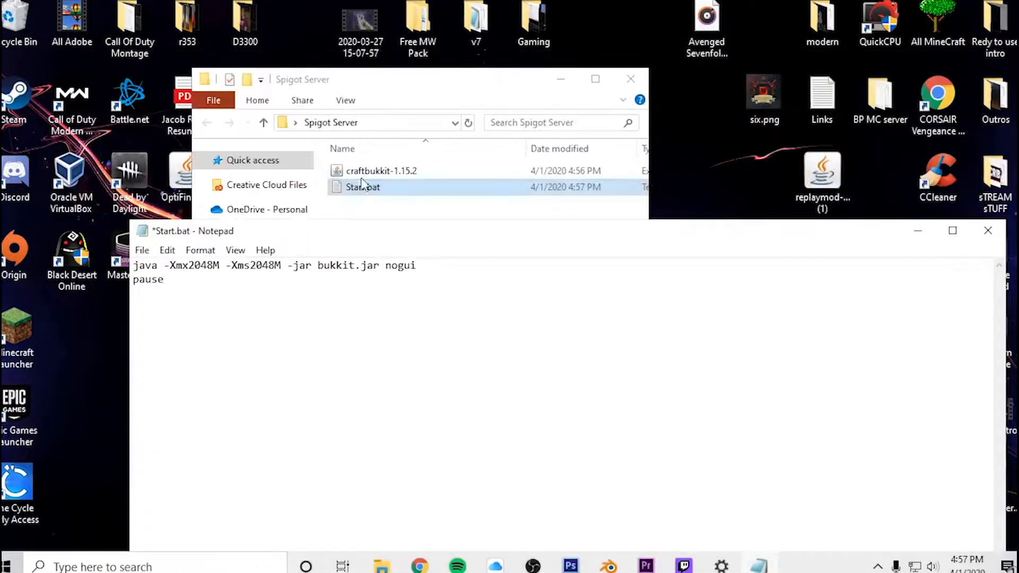
right_click(383, 174)
click(436, 488)
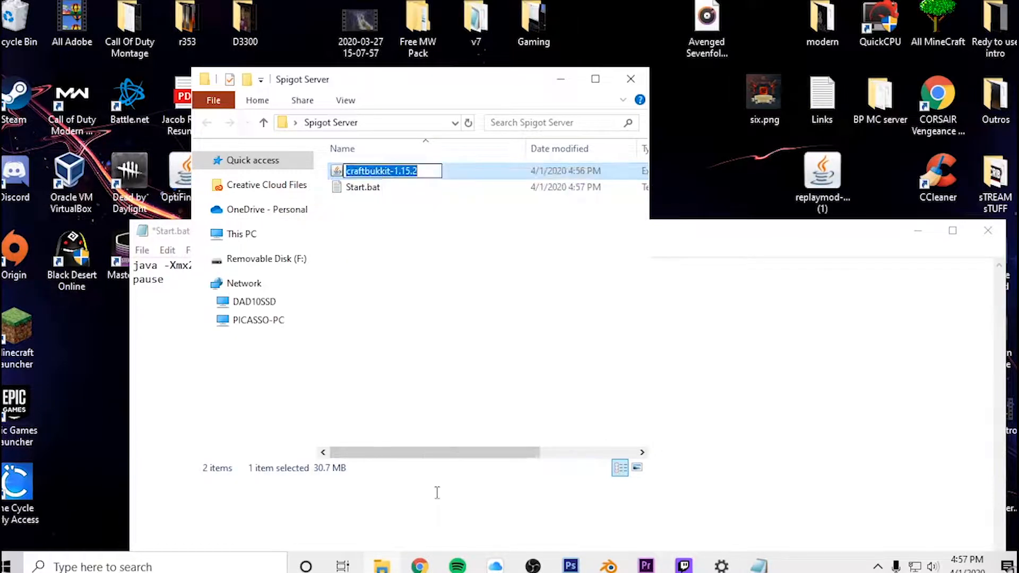
key(BackSpace)
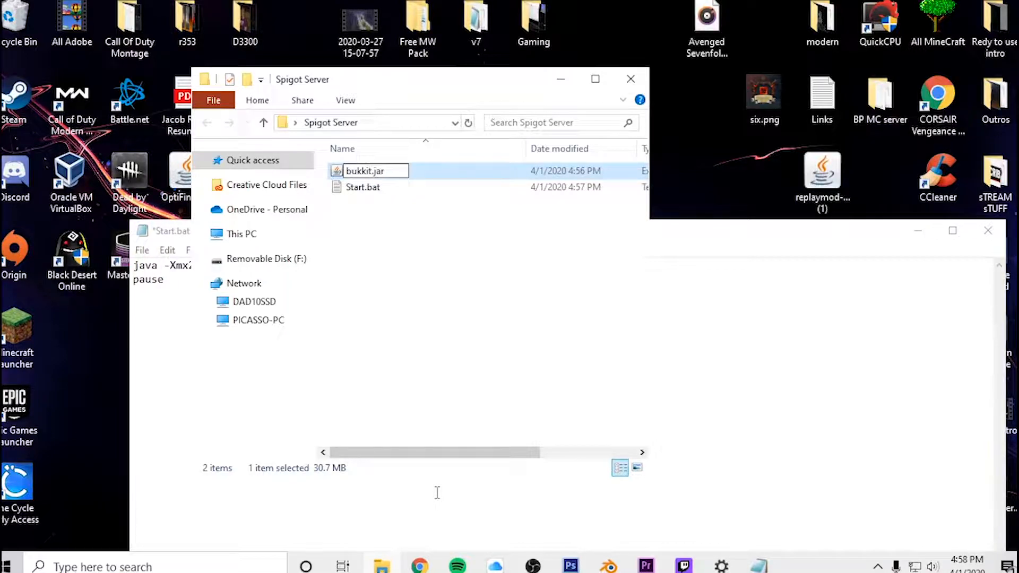
key(Return)
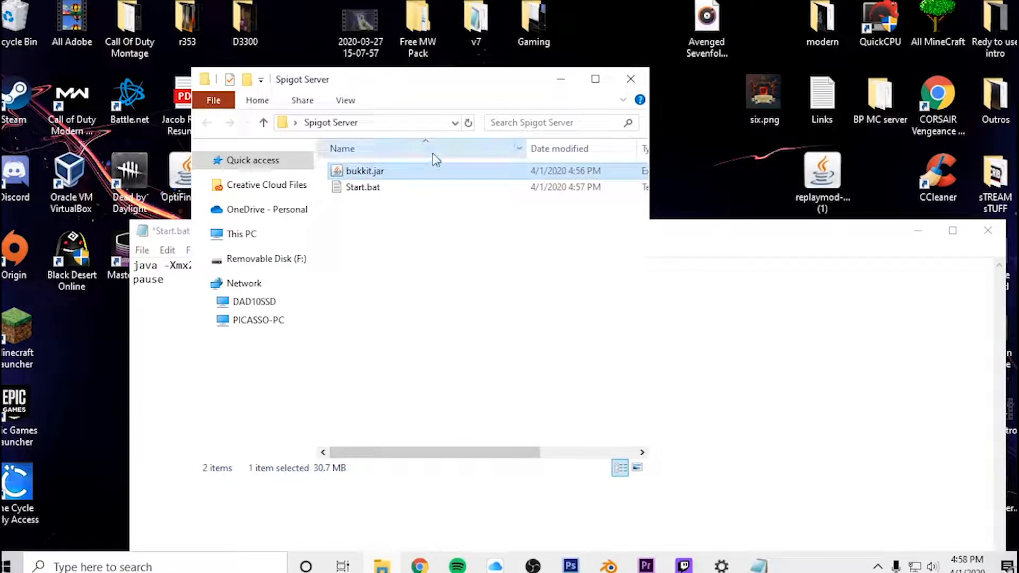
- Examine the launch command in Start.bat, including its memory arguments and the jar file name
click(708, 339)
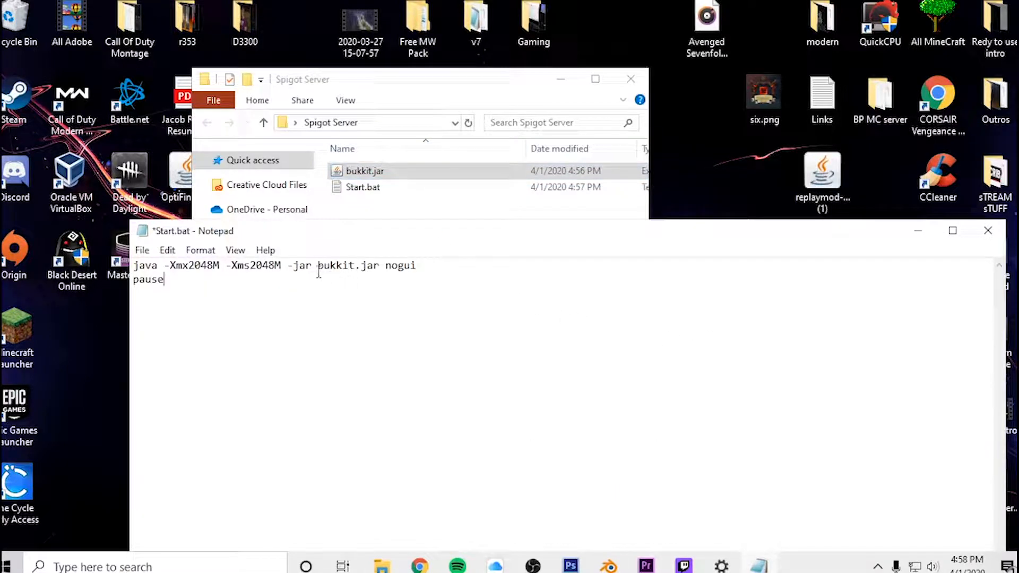
drag(338, 272, 380, 271)
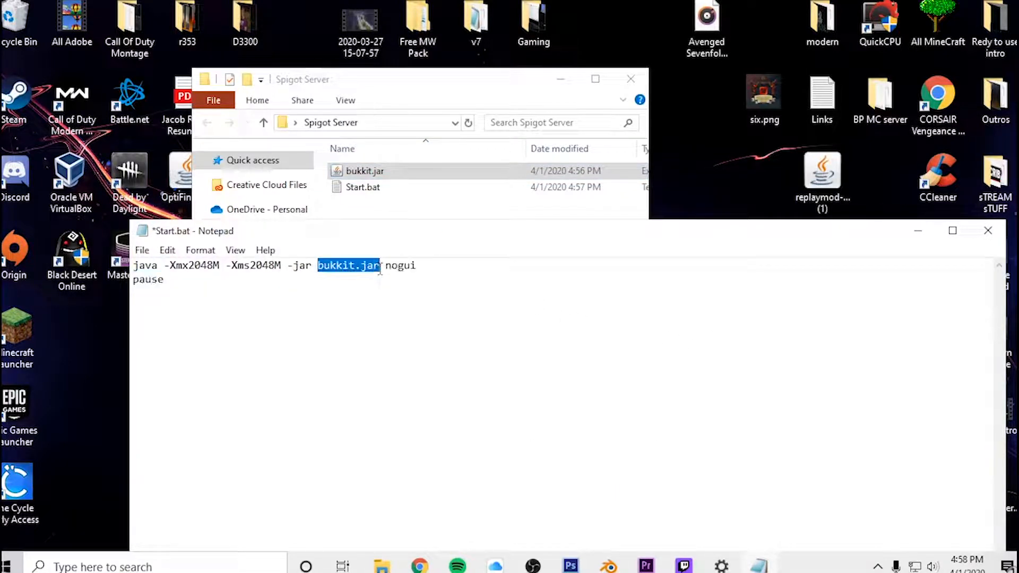
click(331, 284)
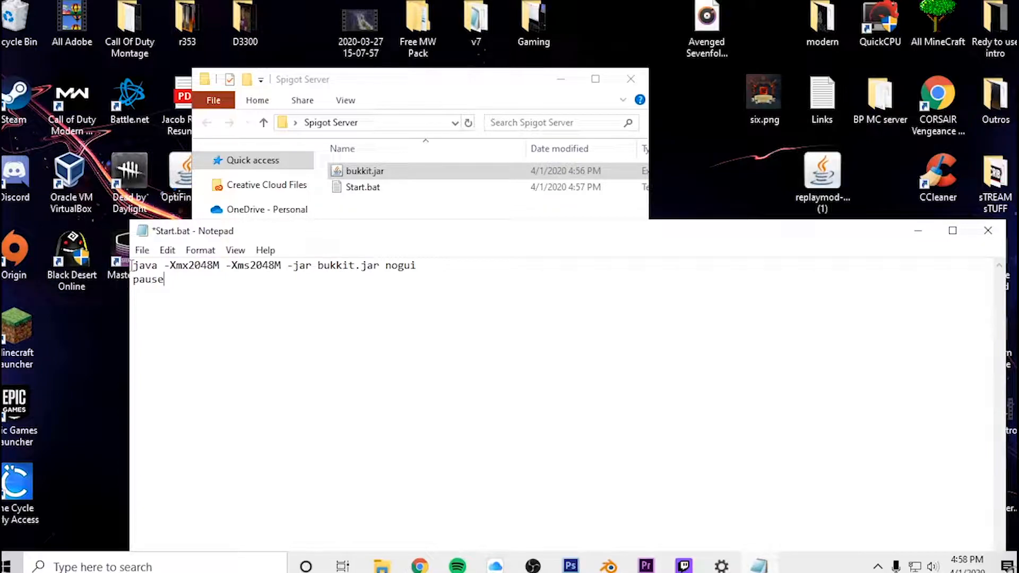
drag(167, 269, 443, 271)
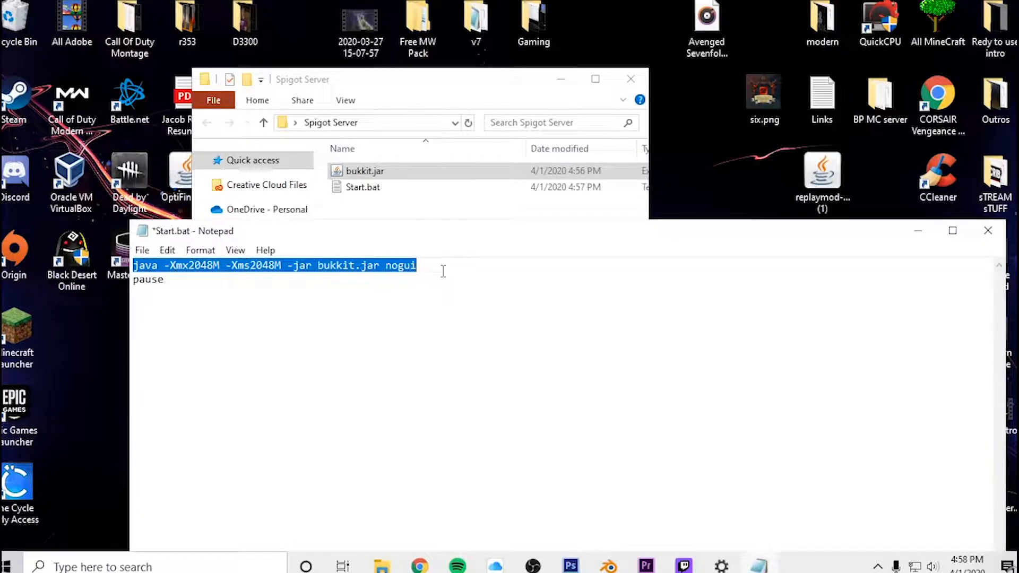
click(279, 273)
drag(134, 265, 214, 266)
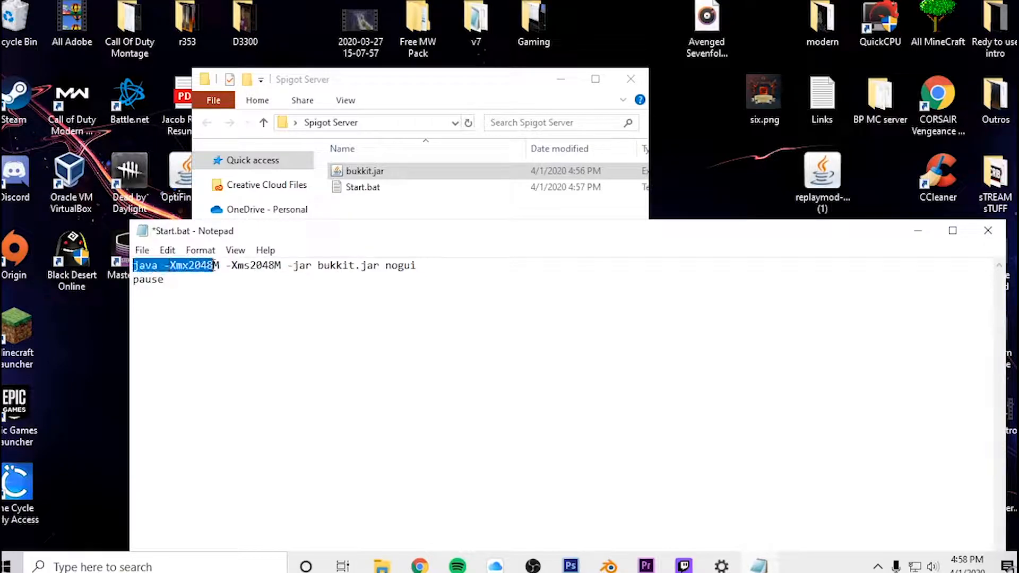
click(176, 266)
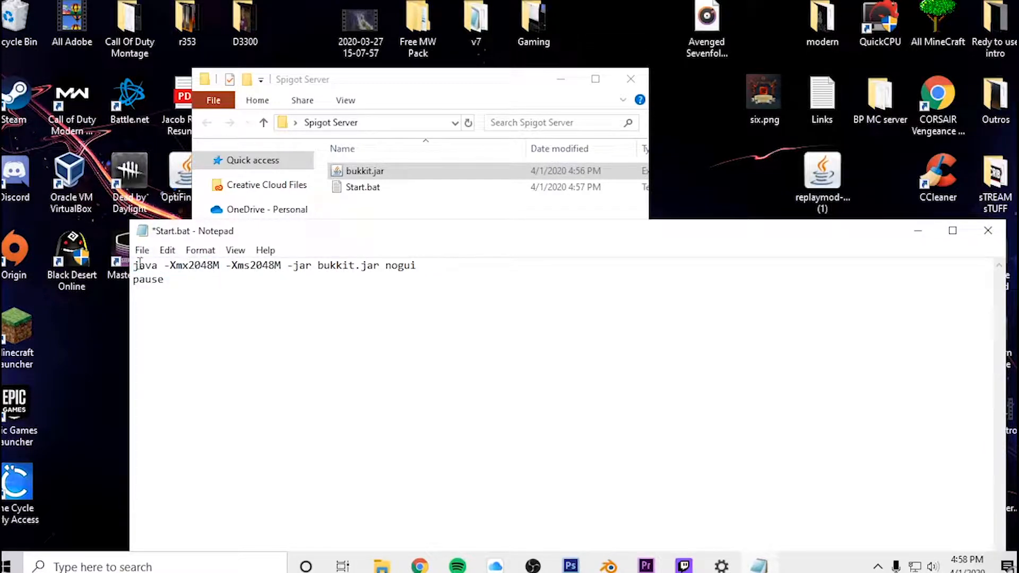
drag(148, 266, 182, 265)
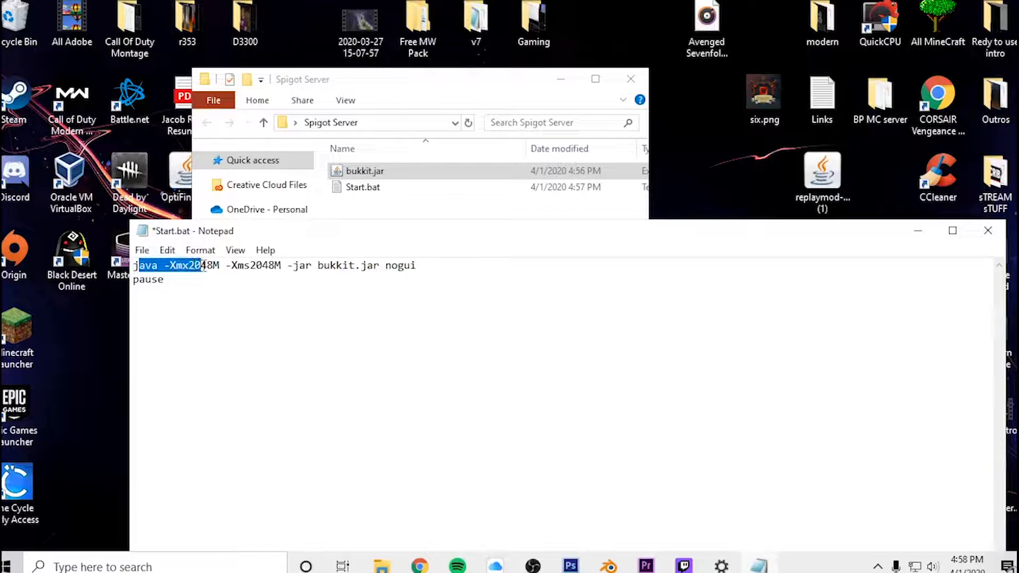
mouse_move(231, 271)
mouse_down()
mouse_move(208, 273)
mouse_move(216, 272)
mouse_up()
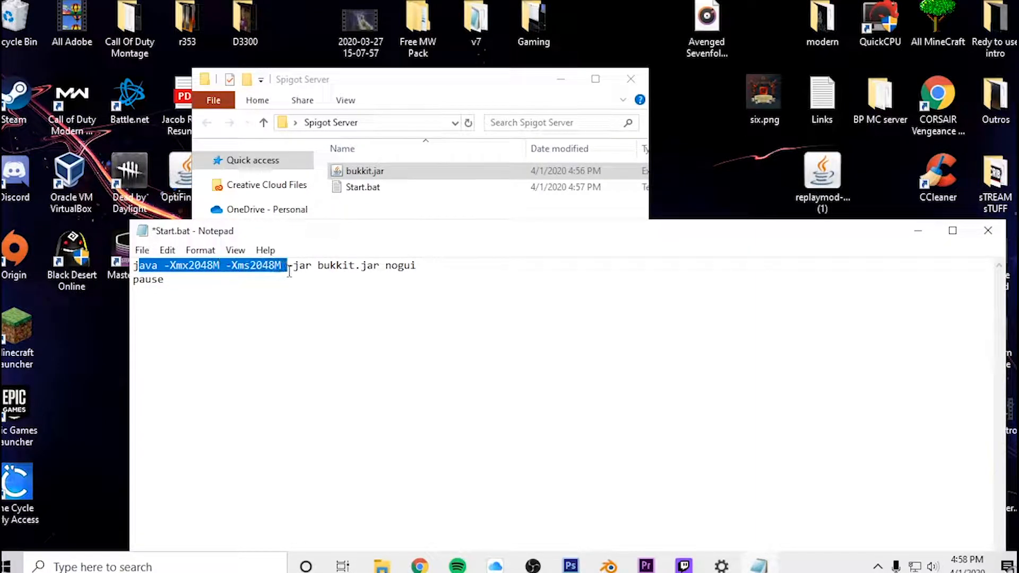
drag(289, 272, 397, 277)
click(311, 280)
click(168, 285)
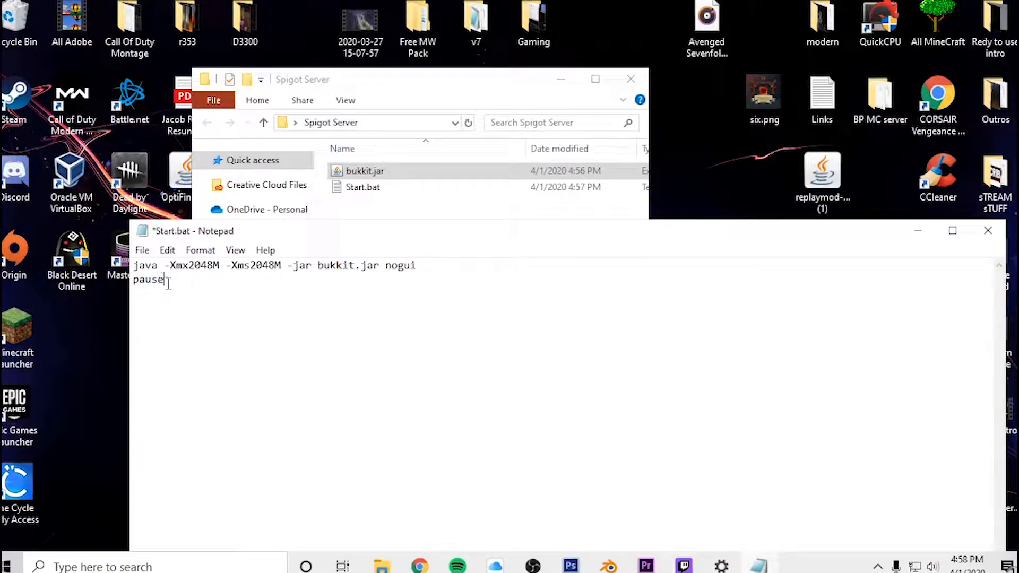
- Set the maximum memory argument of the launch command in Start.bat to -Xmx4G
click(233, 265)
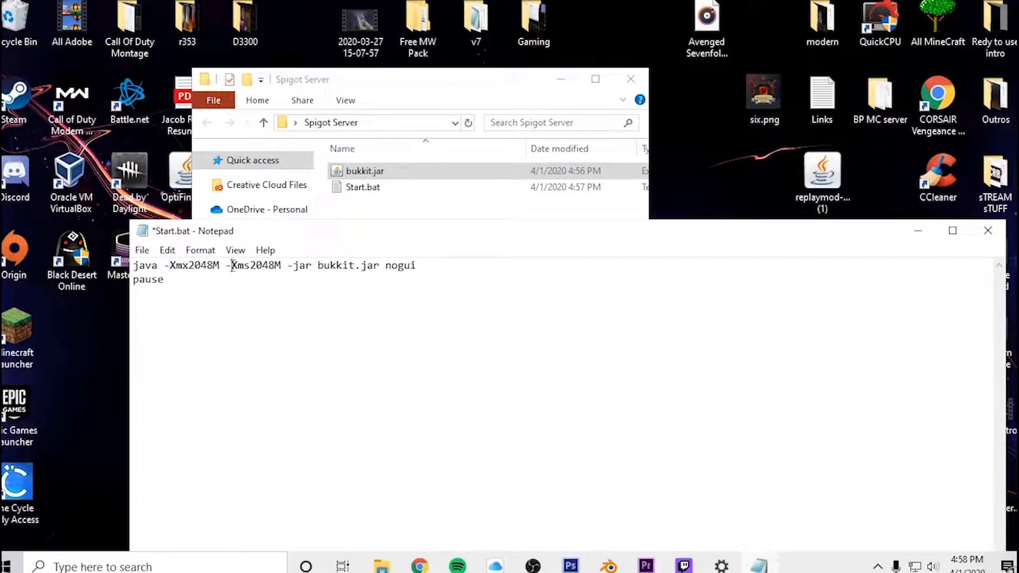
click(188, 268)
key(BackSpace)
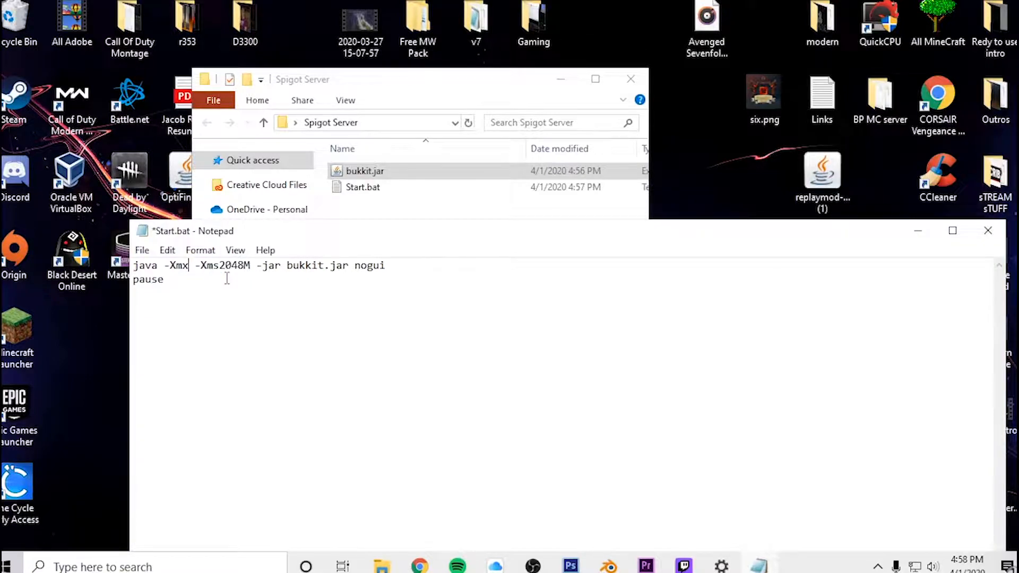
text(4G)
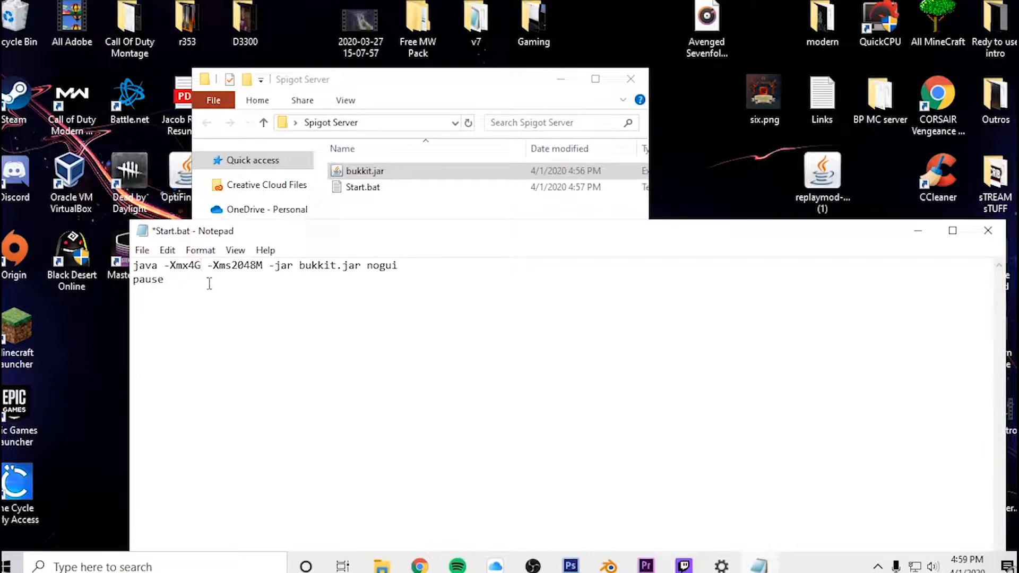
click(246, 269)
click(262, 270)
drag(217, 265, 265, 266)
click(264, 268)
- Check the computer's performance details in Task Manager, then return to the Start.bat script
drag(435, 231, 434, 177)
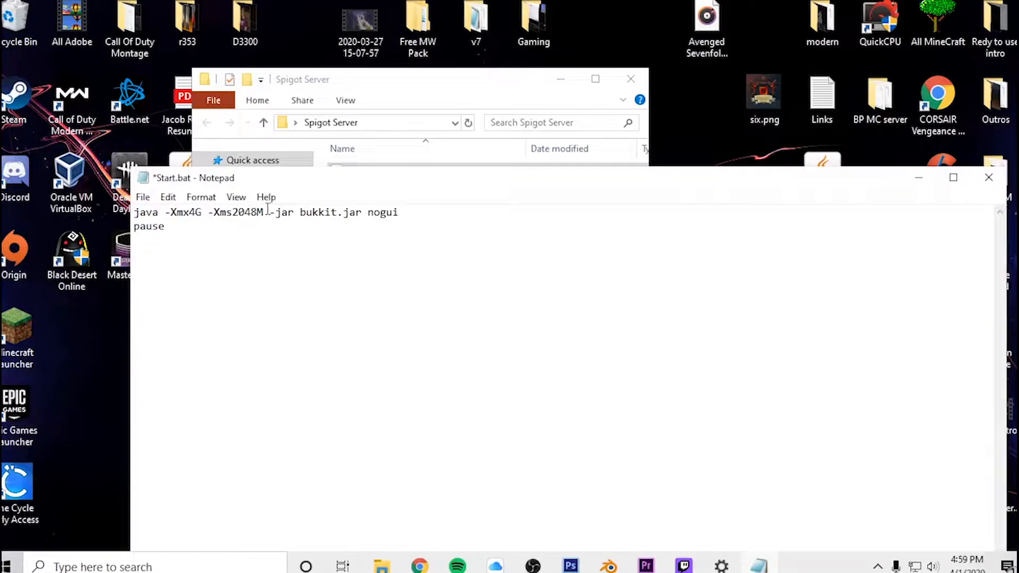
right_click(818, 564)
click(828, 493)
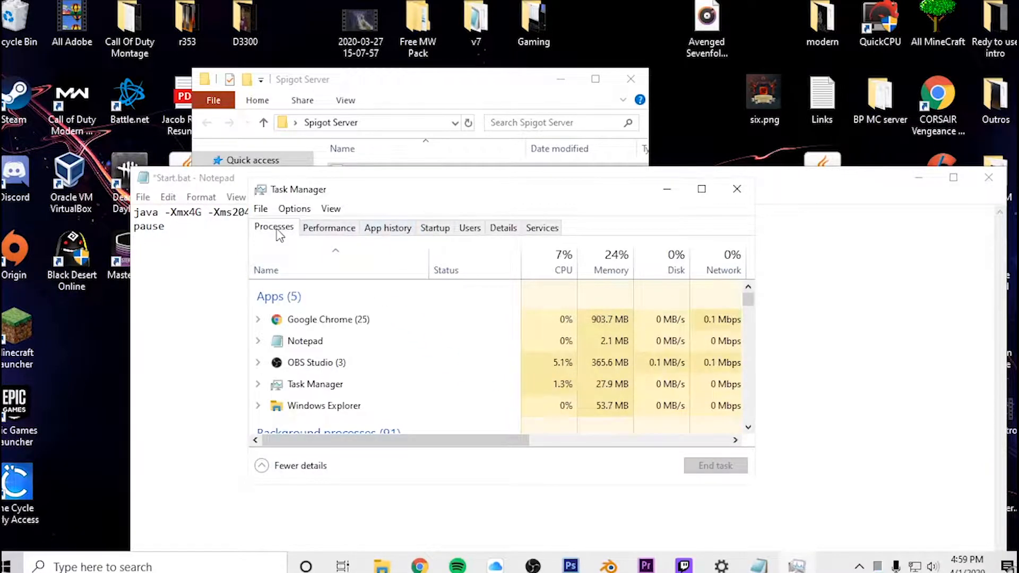
click(329, 230)
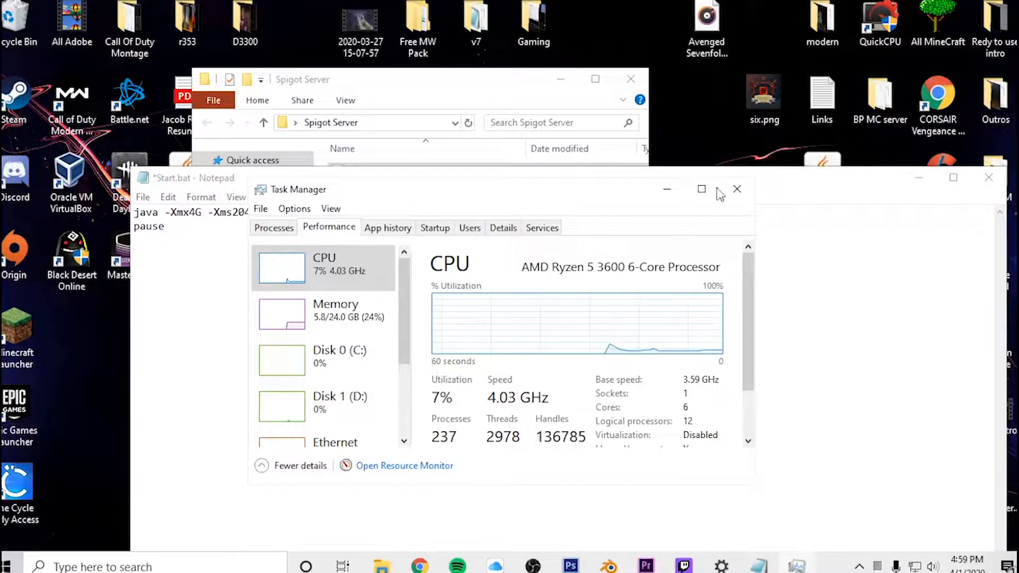
click(737, 189)
drag(140, 213, 268, 213)
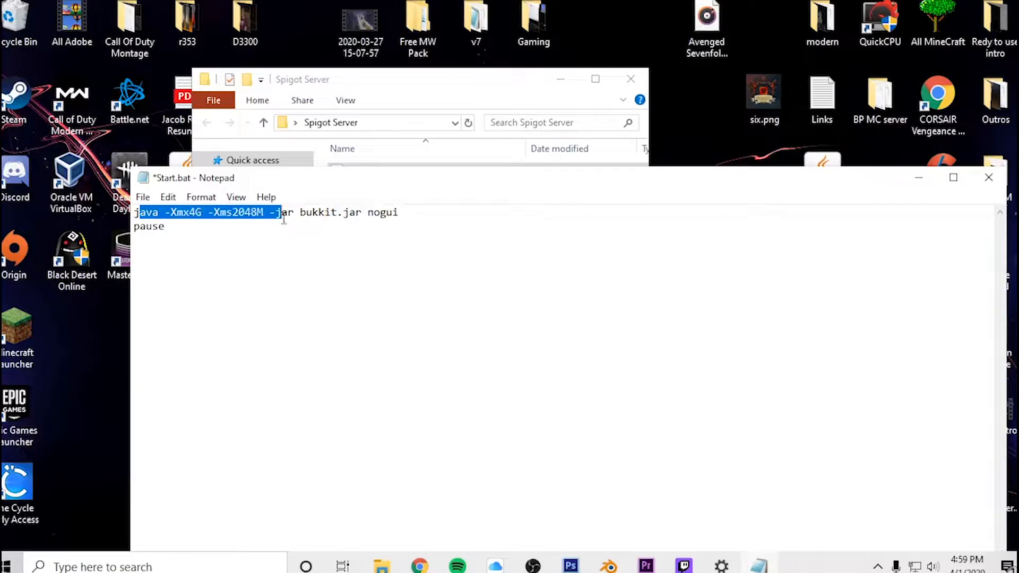
- Save the script as Start.bat in the Spigot Server folder with All Files as the file type
click(154, 162)
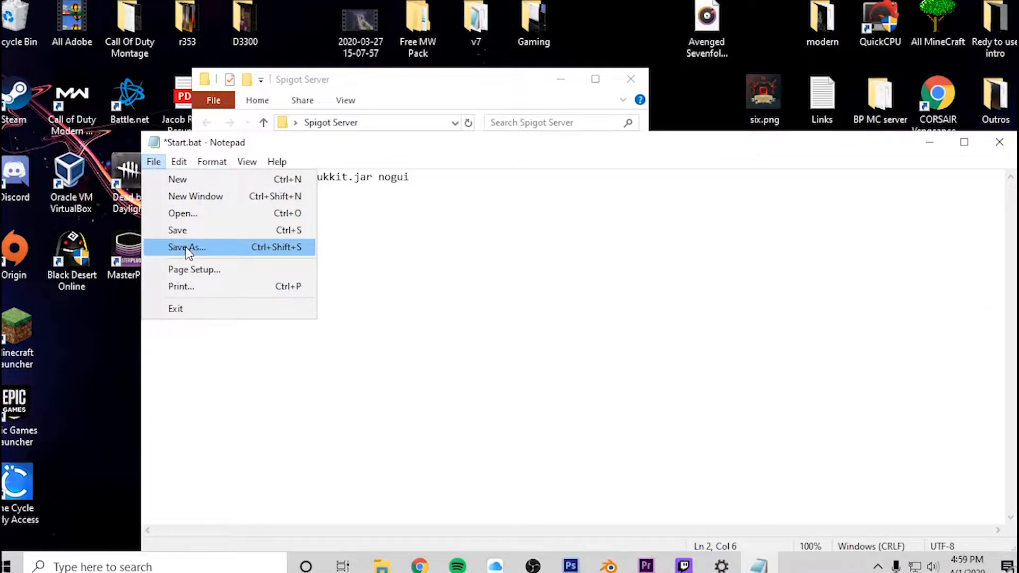
click(187, 248)
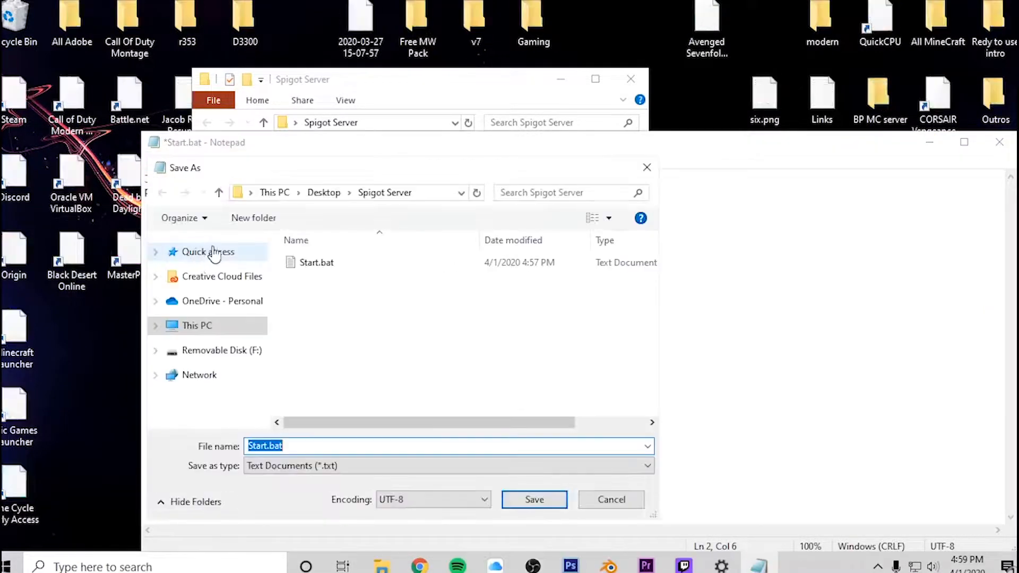
click(311, 465)
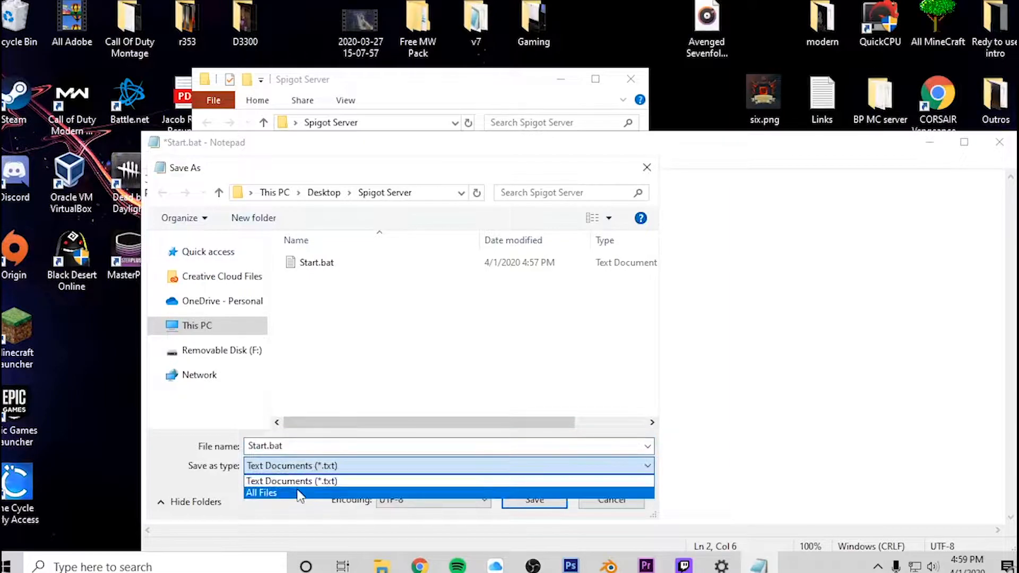
click(313, 491)
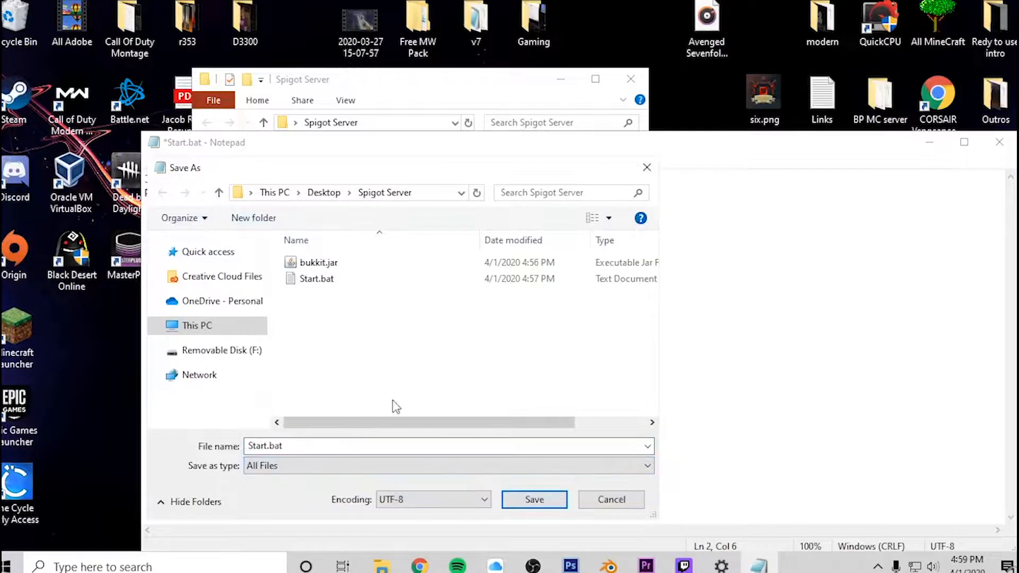
double_click(309, 445)
click(405, 499)
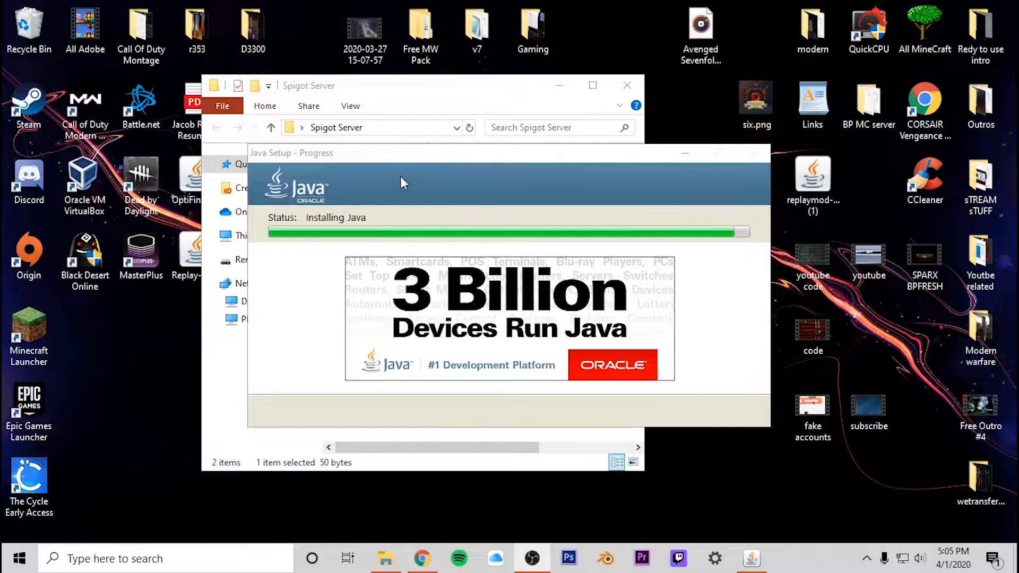
- Switch to Chrome and look through the Java for Windows page for the free download option
click(422, 558)
scroll(427, 327, up, 5)
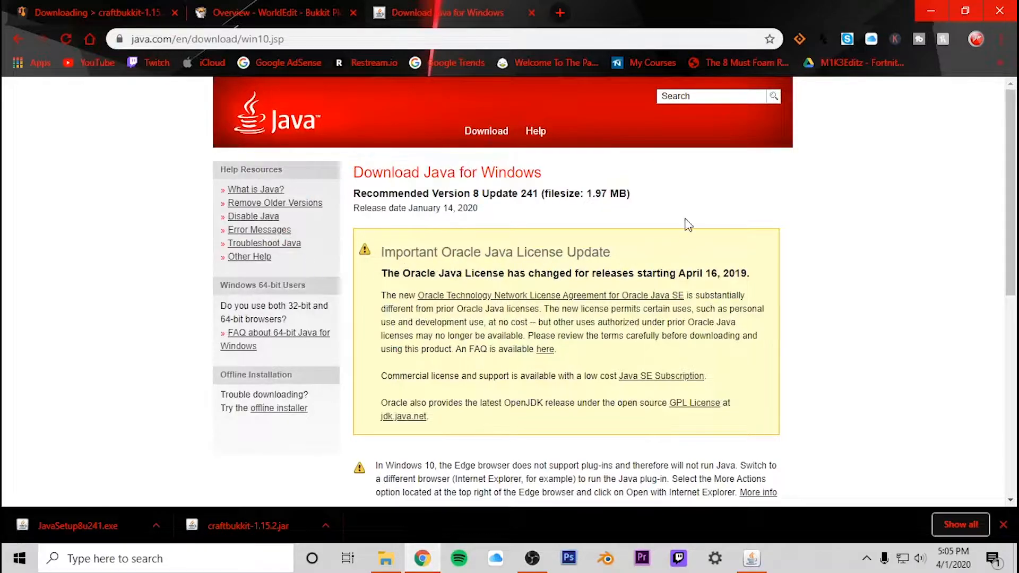
scroll(460, 331, down, 7)
scroll(460, 332, up, 7)
scroll(362, 102, down, 5)
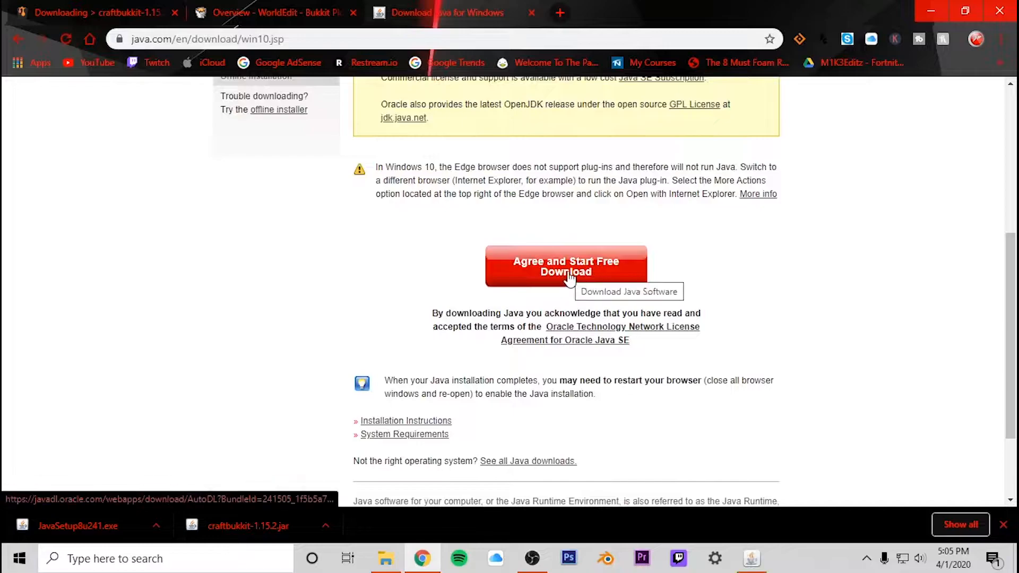
- Return to the Java Setup window and close the completed installer
click(931, 12)
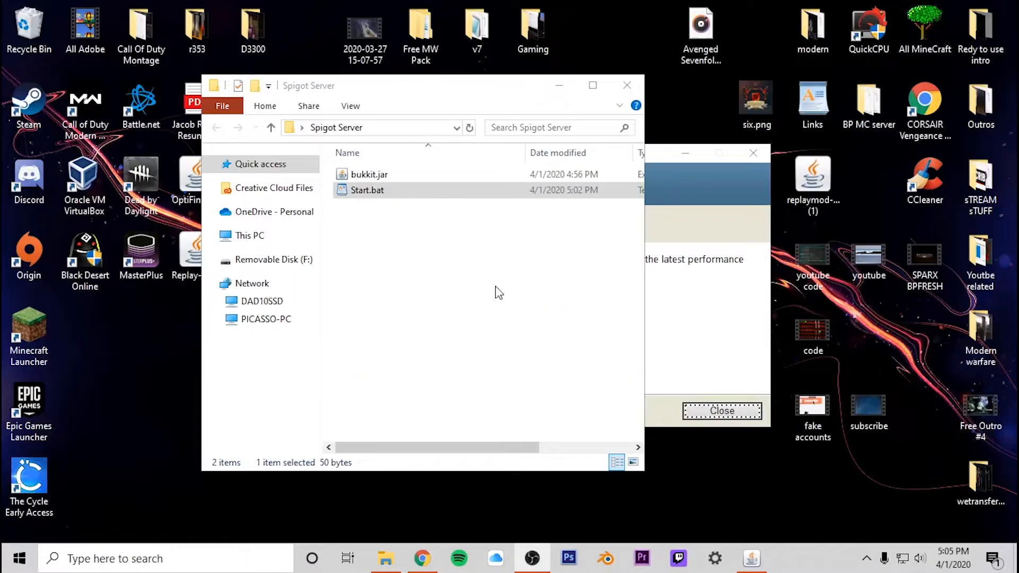
click(559, 85)
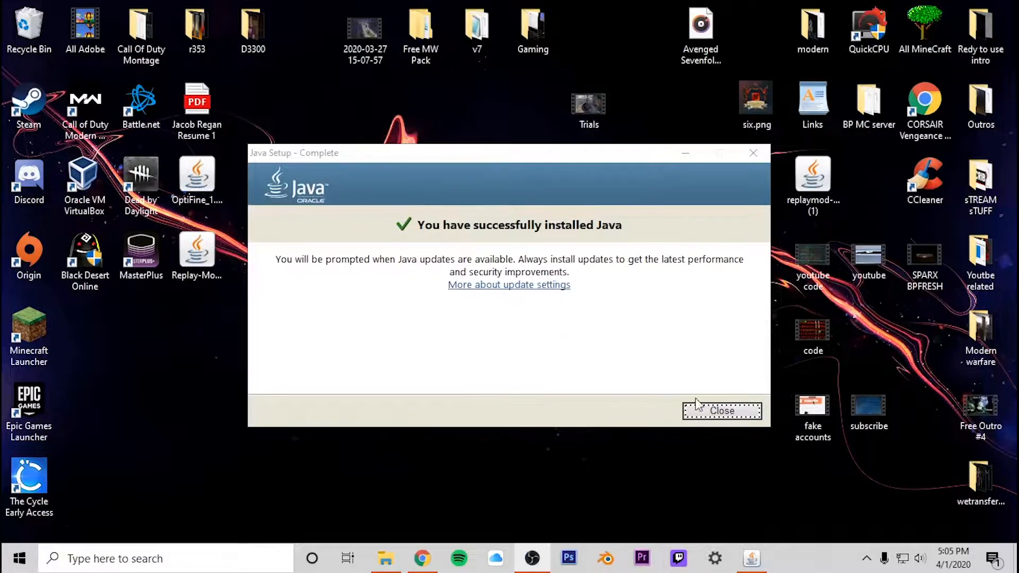
click(718, 410)
- Open Start.bat from the Spigot Server folder in WordPad and save a copy named "start" in the same folder
click(385, 558)
right_click(383, 192)
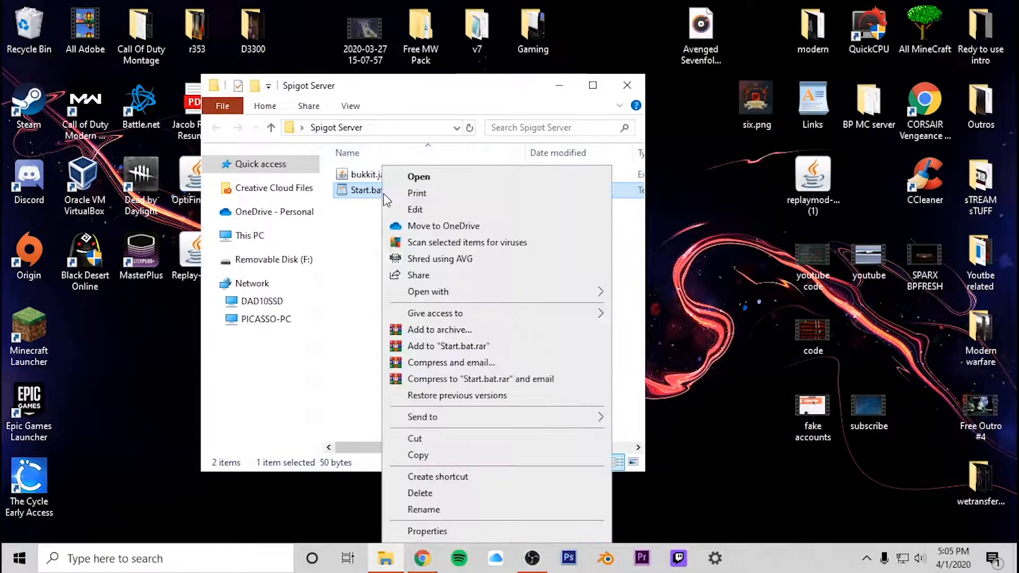
click(425, 209)
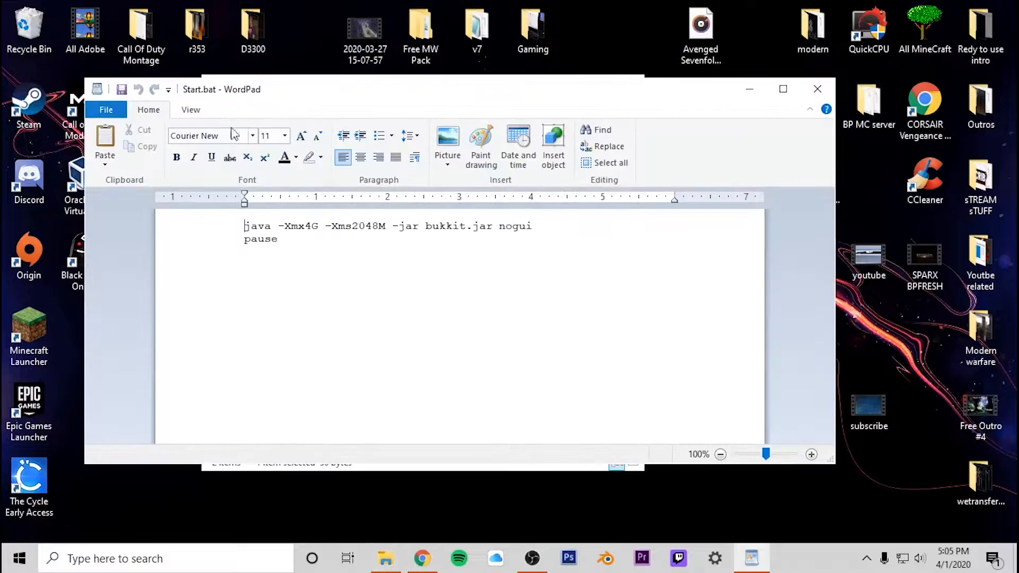
click(107, 109)
click(161, 230)
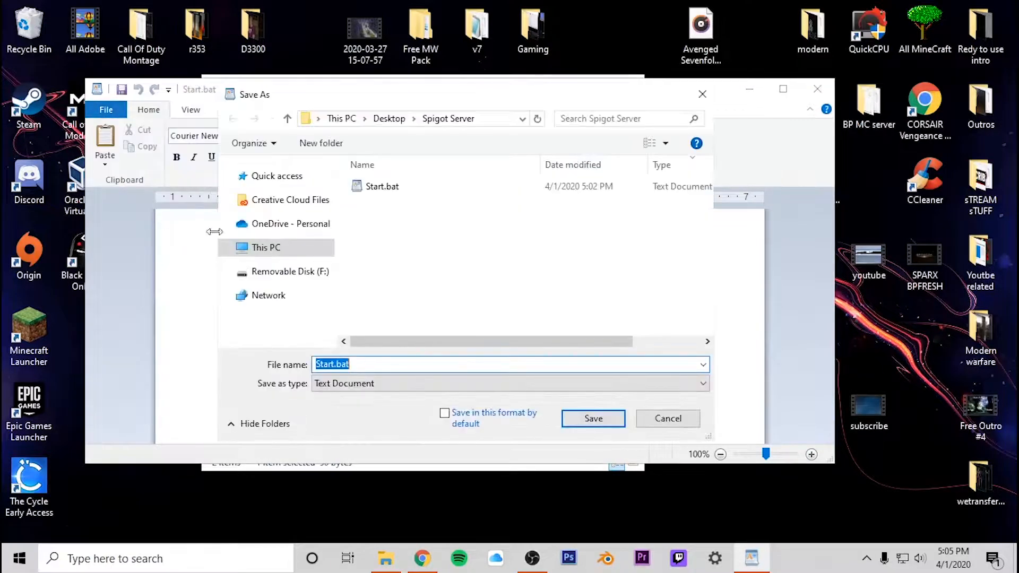
click(365, 382)
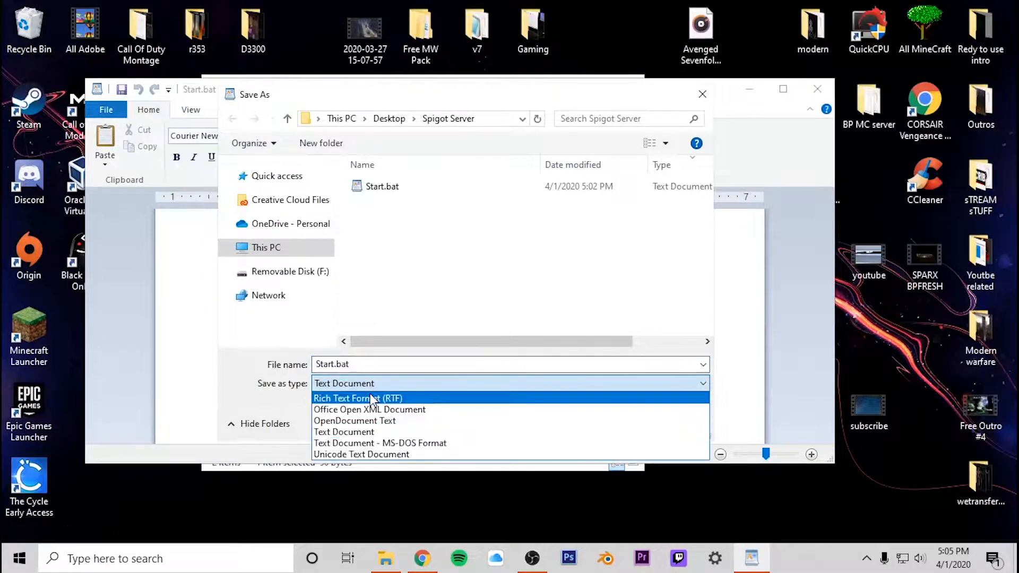
click(370, 386)
click(372, 365)
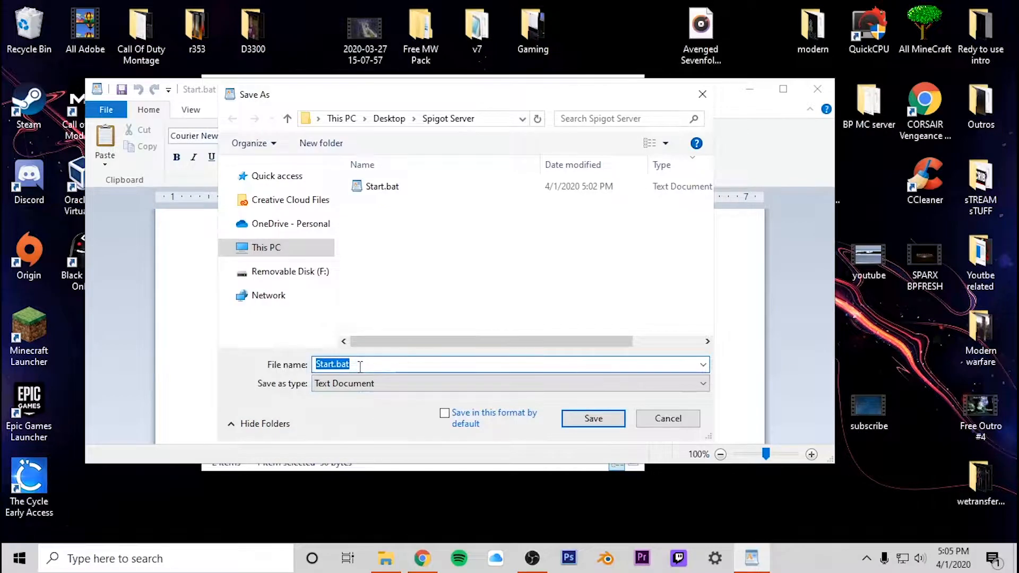
key(Return)
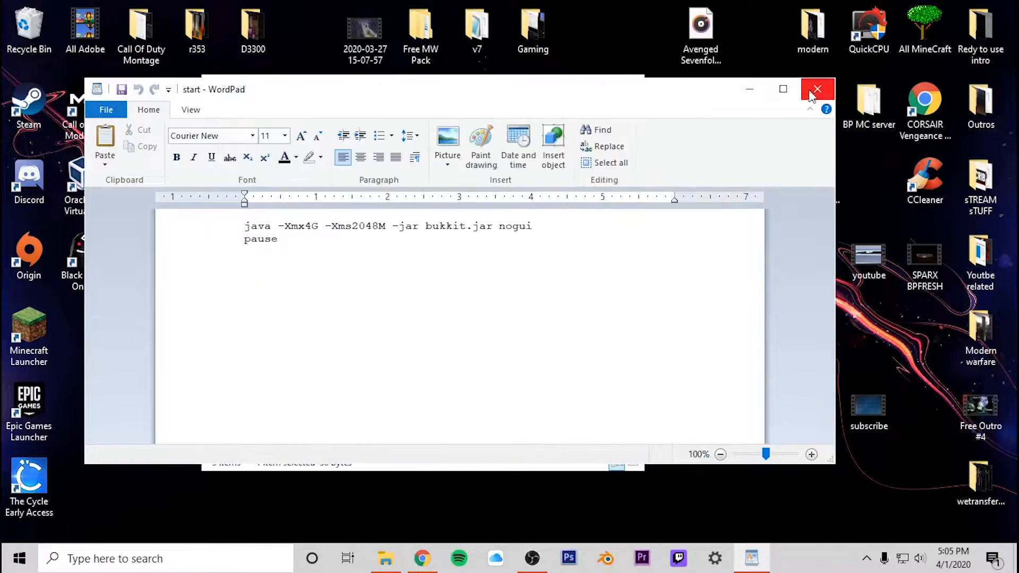
- Close WordPad, run the start batch script in the Spigot Server folder, and reposition its console window
click(818, 89)
right_click(372, 208)
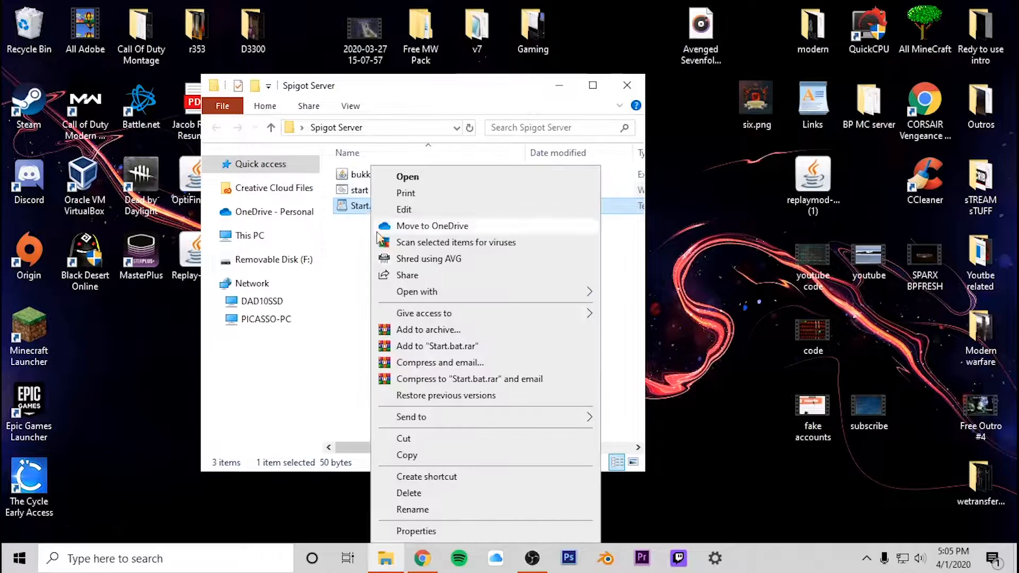
click(331, 323)
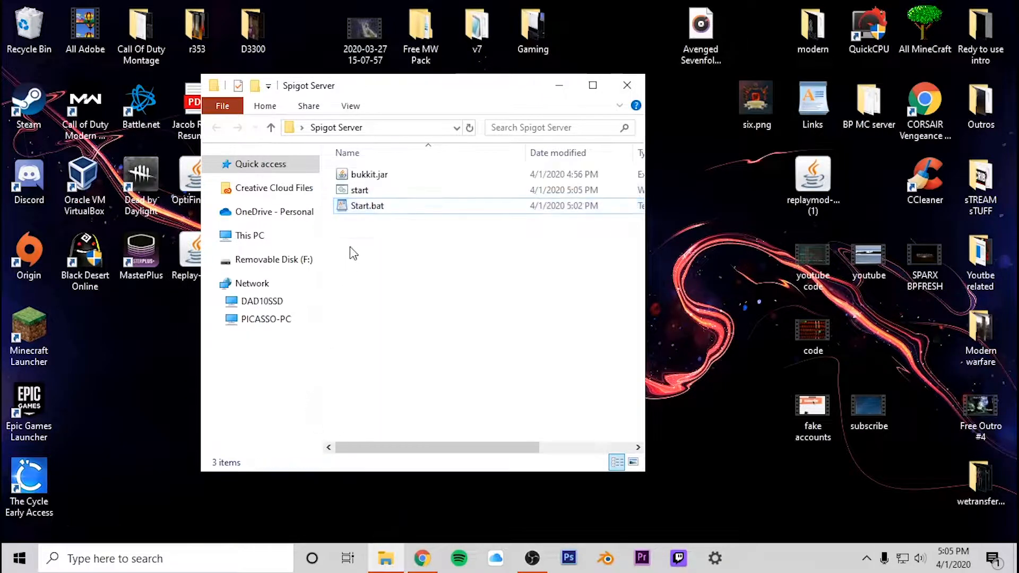
click(367, 194)
double_click(367, 194)
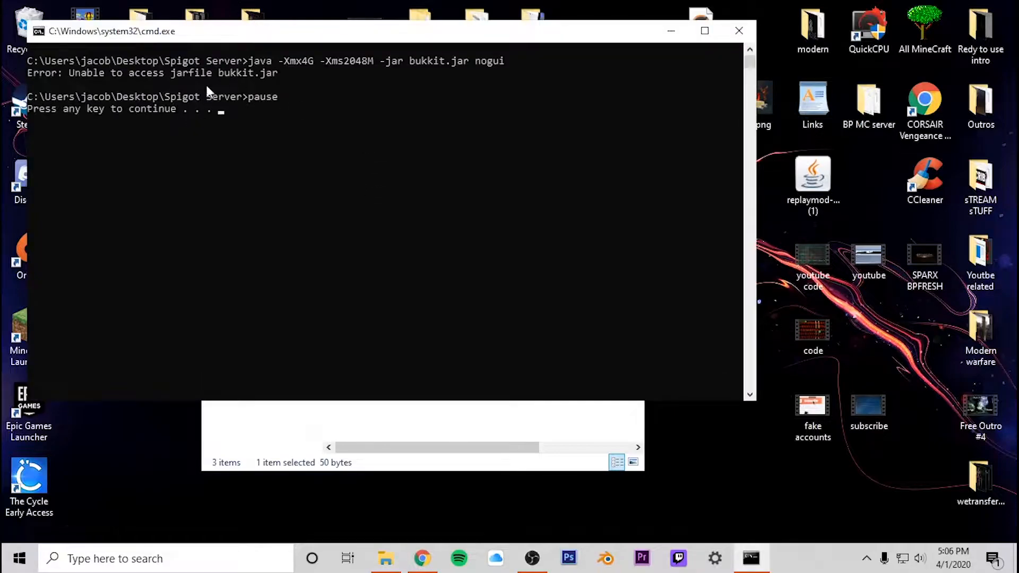
drag(246, 38, 386, 83)
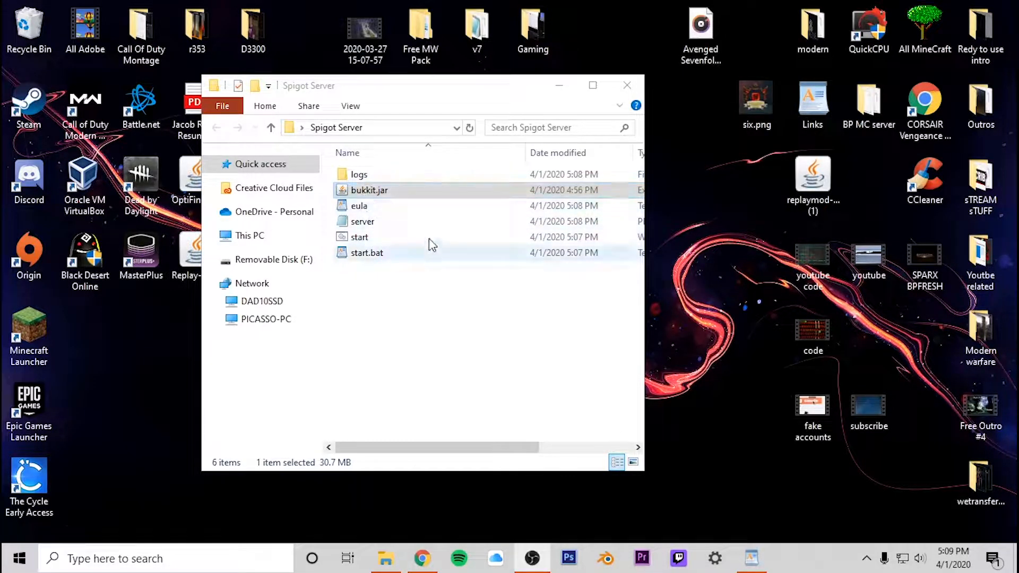
- Open the eula file in the Spigot Server folder, set eula=true, and save it while closing WordPad
double_click(363, 206)
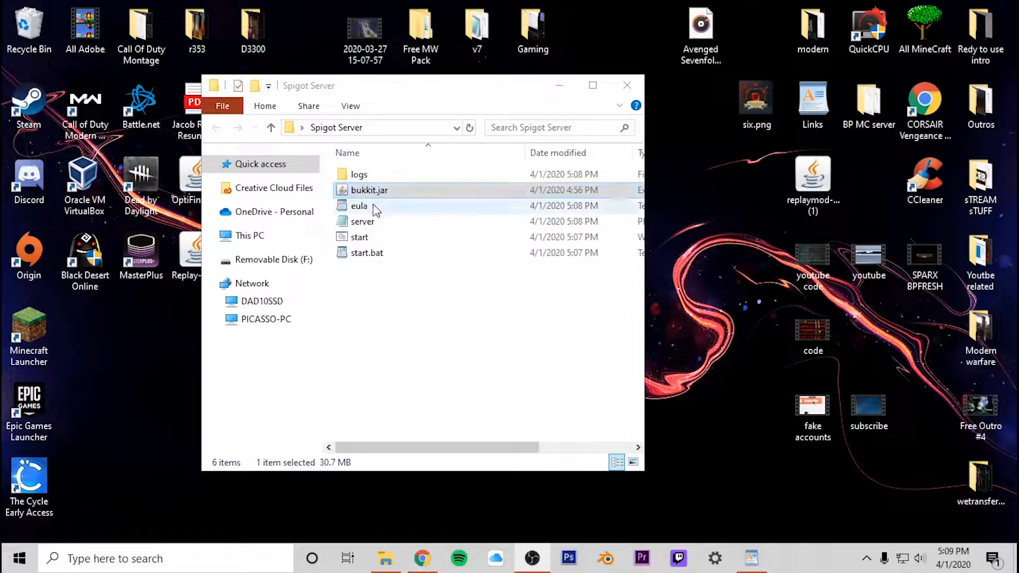
double_click(294, 277)
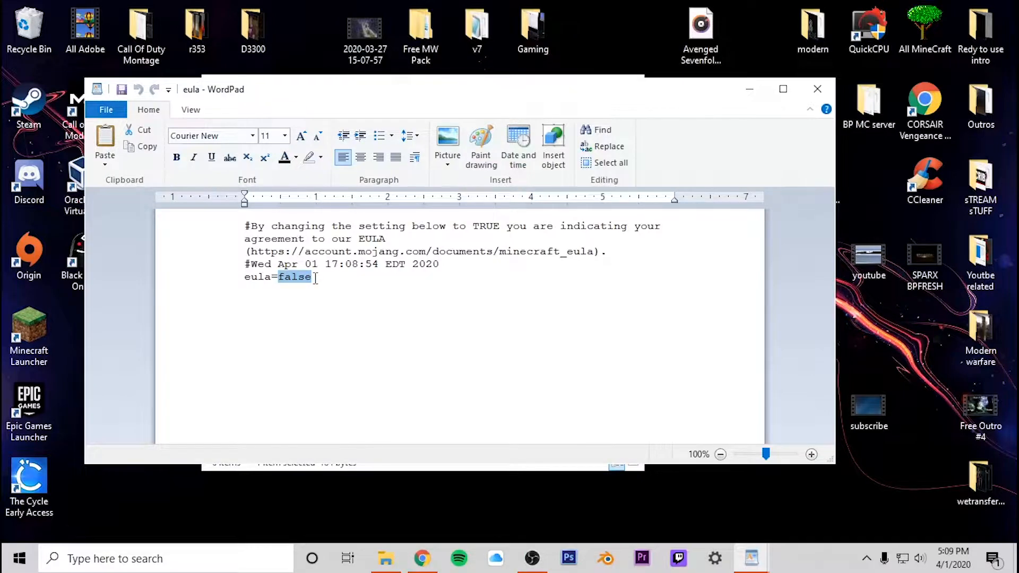
key(BackSpace)
text(tru)
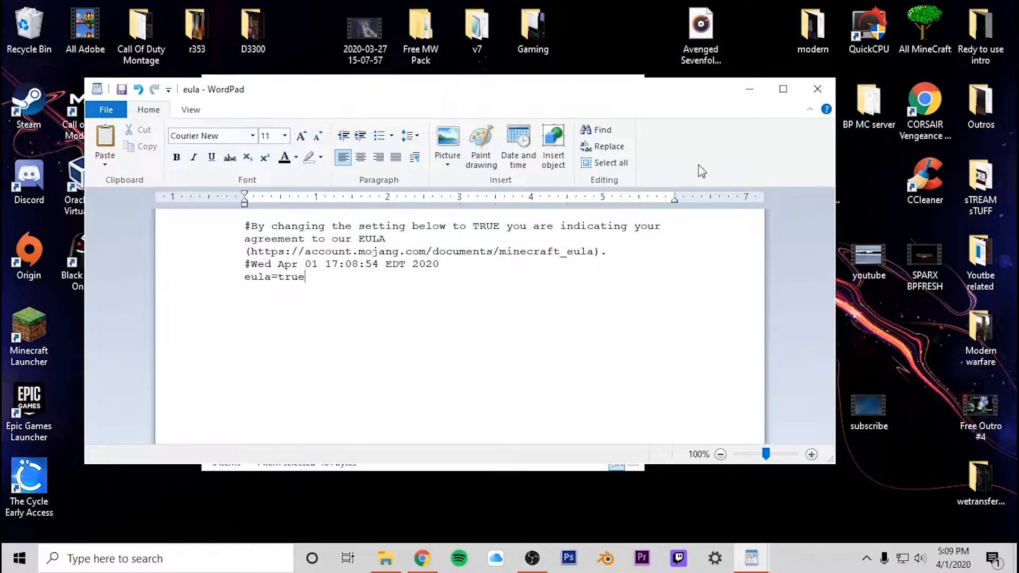
click(818, 89)
click(410, 293)
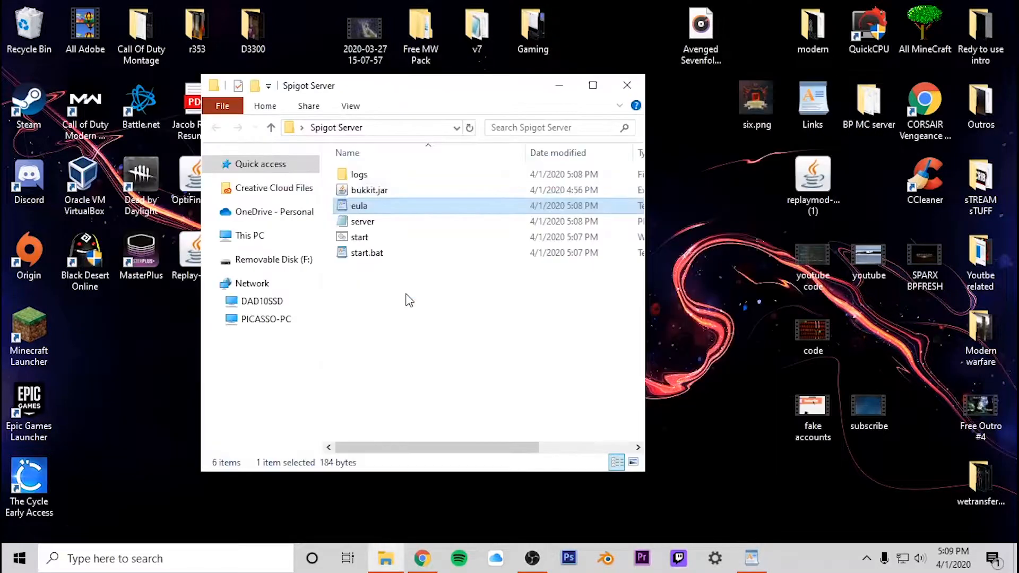
- Check which programs are offered for opening bukkit.jar in the Spigot Server folder
right_click(384, 192)
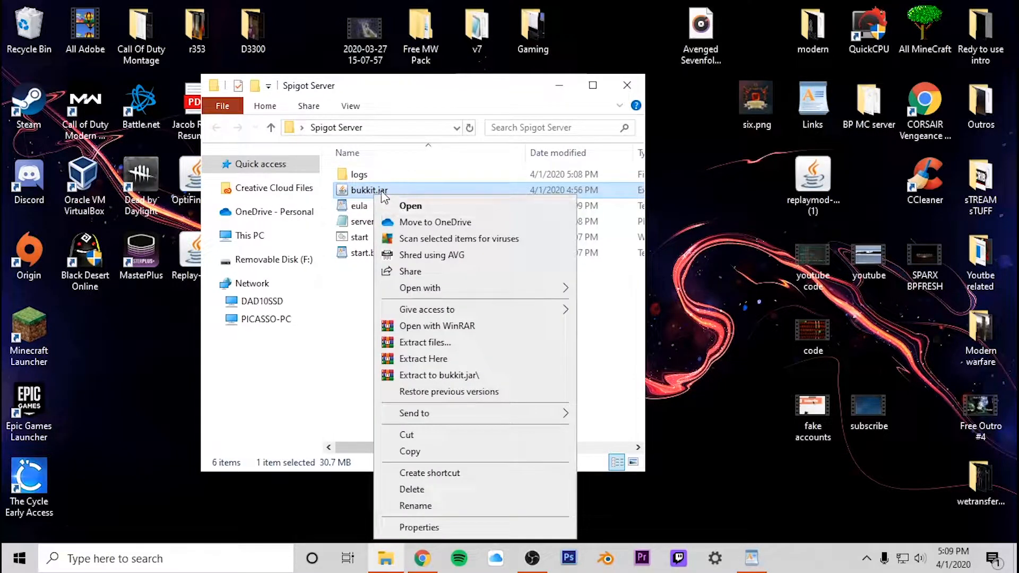
click(361, 236)
right_click(380, 194)
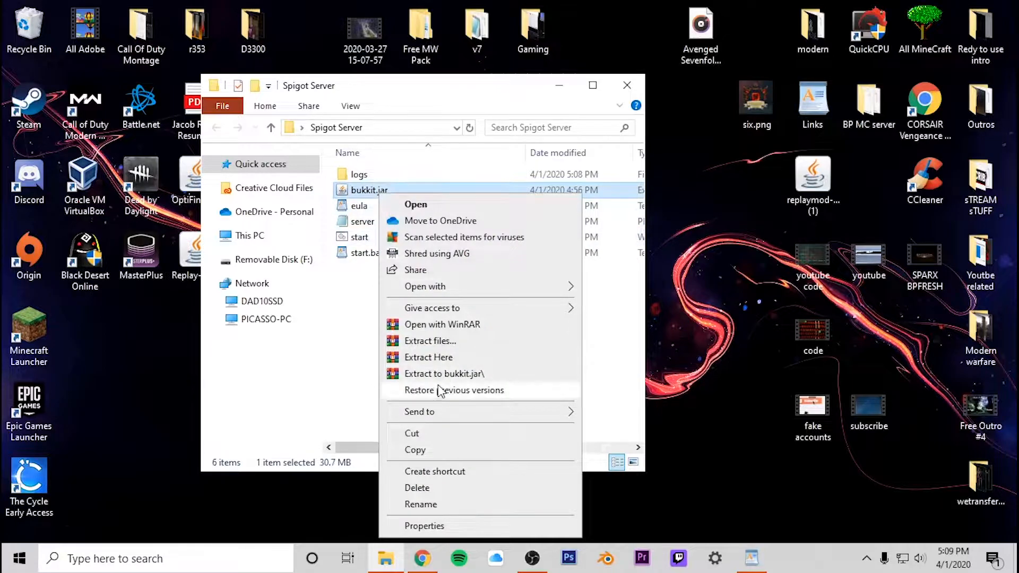
click(360, 237)
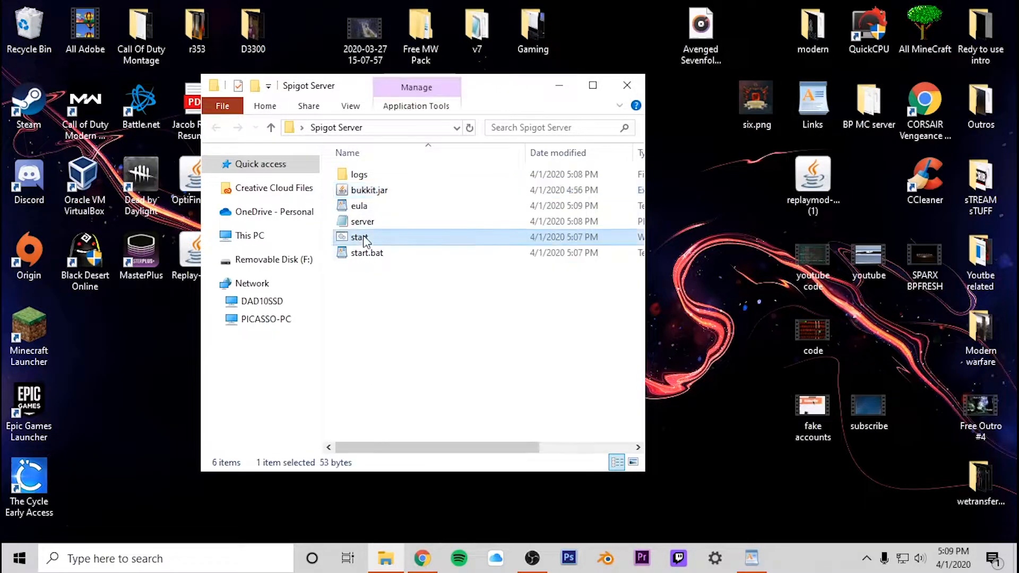
right_click(373, 194)
mouse_move(433, 282)
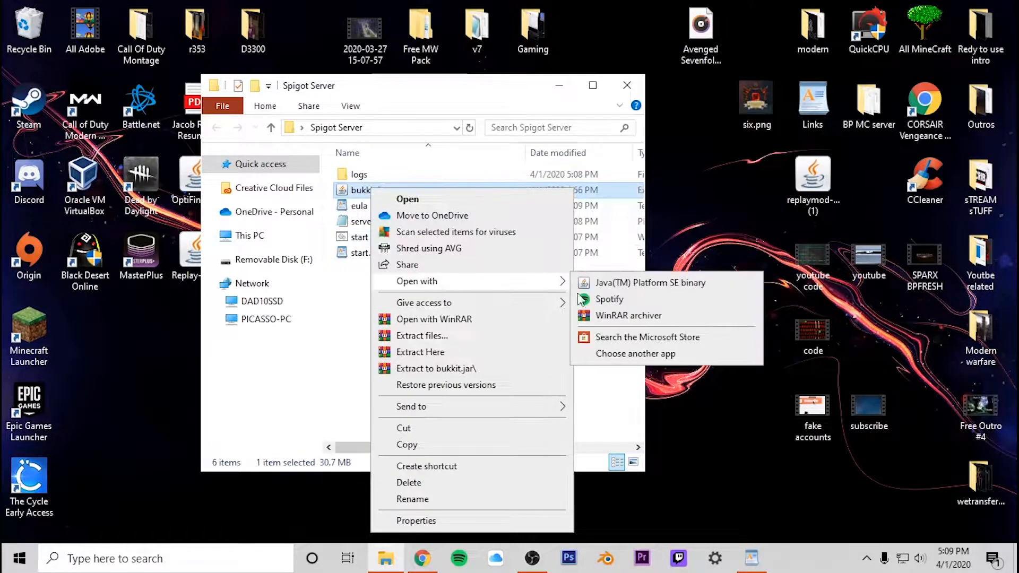
click(605, 298)
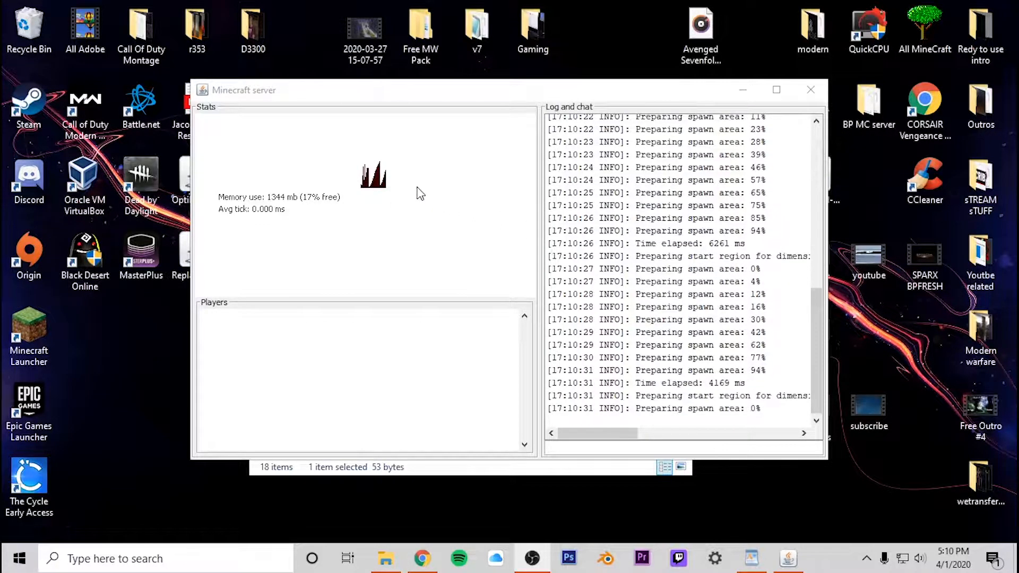
- Move the Minecraft server window aside and look through the generated world folders and configuration files in Spigot Server
drag(565, 91, 478, 77)
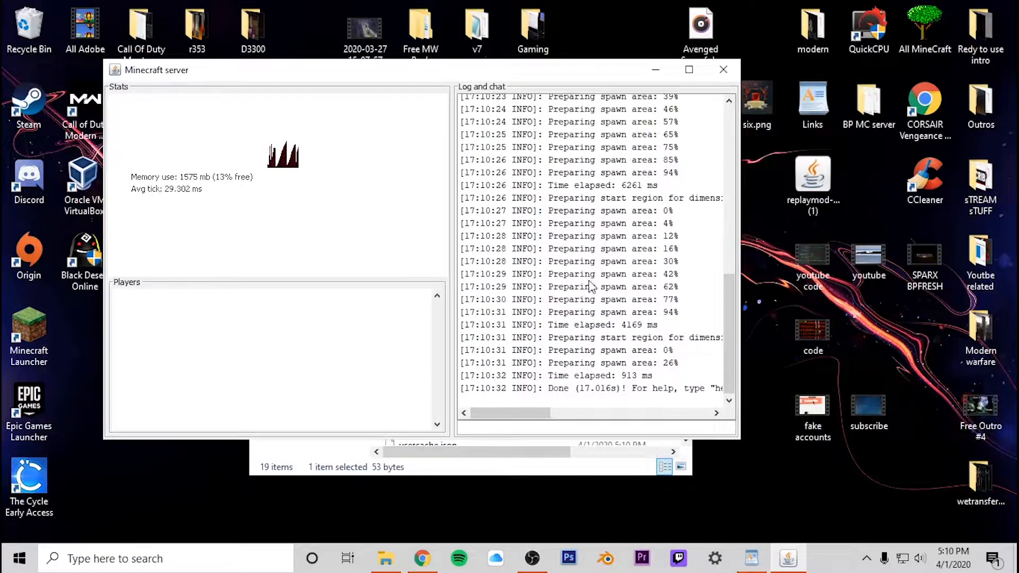
drag(559, 80, 569, 256)
drag(527, 107, 523, 50)
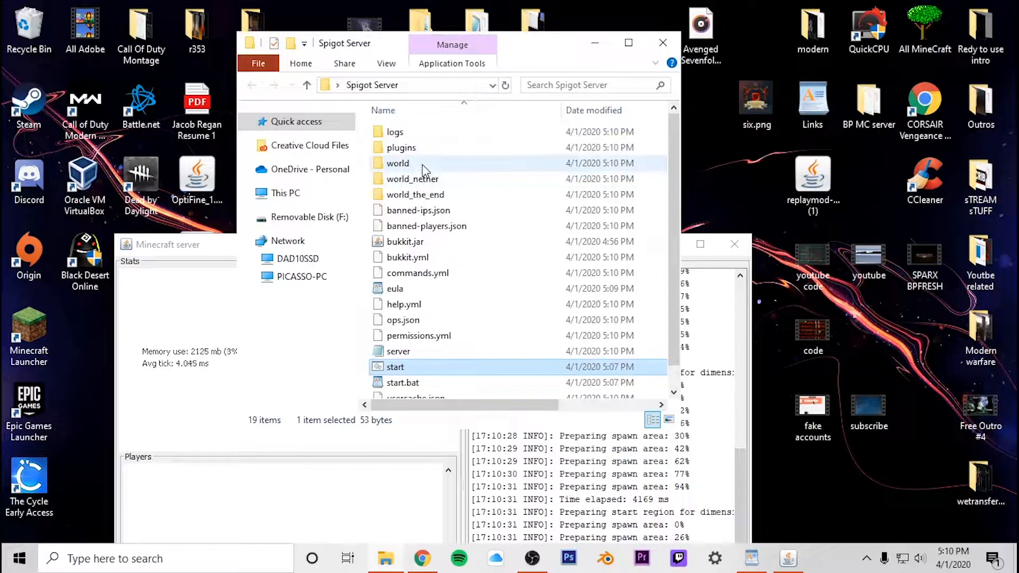
click(422, 196)
scroll(435, 273, down, 1)
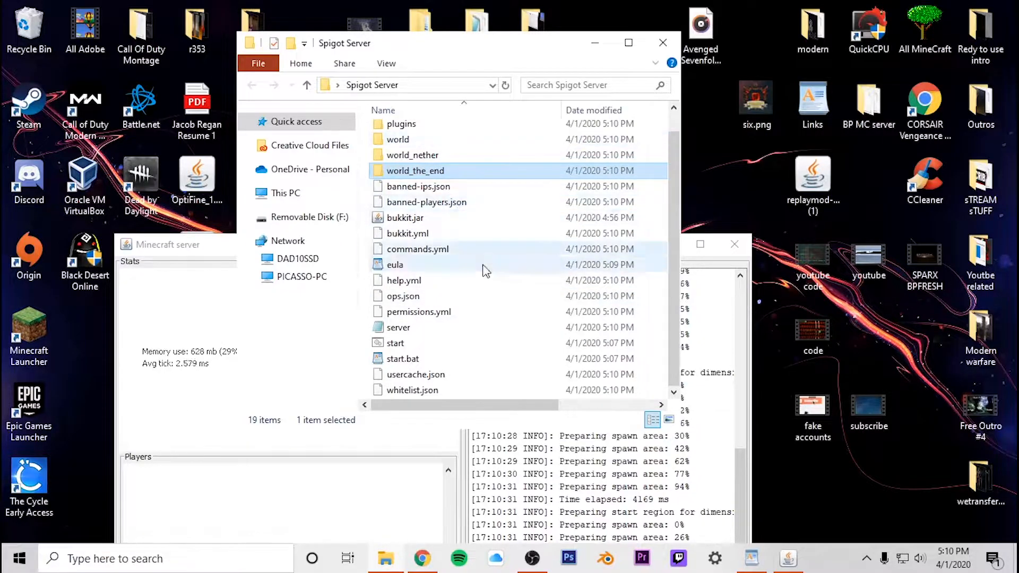
scroll(475, 267, up, 1)
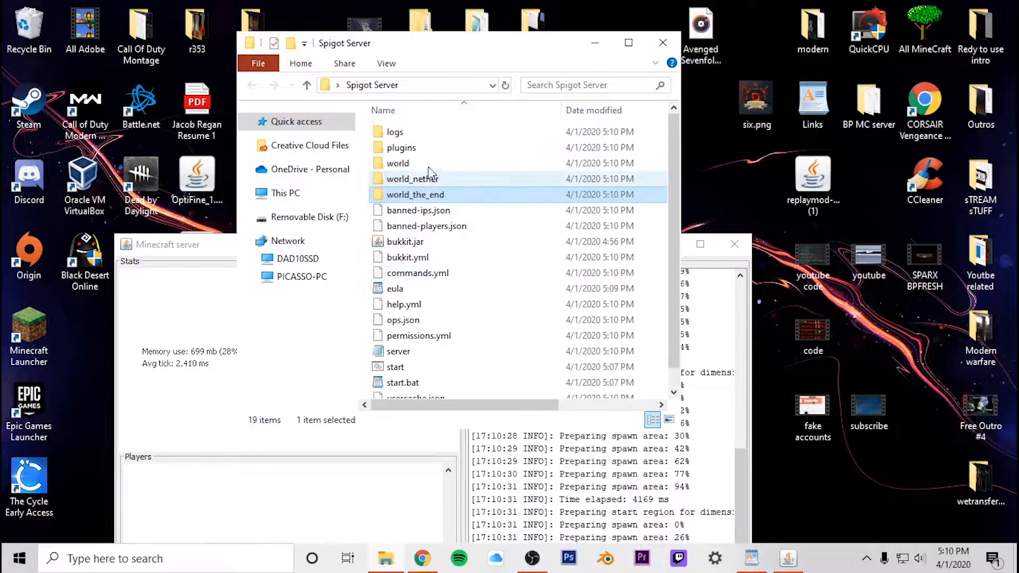
scroll(425, 292, down, 1)
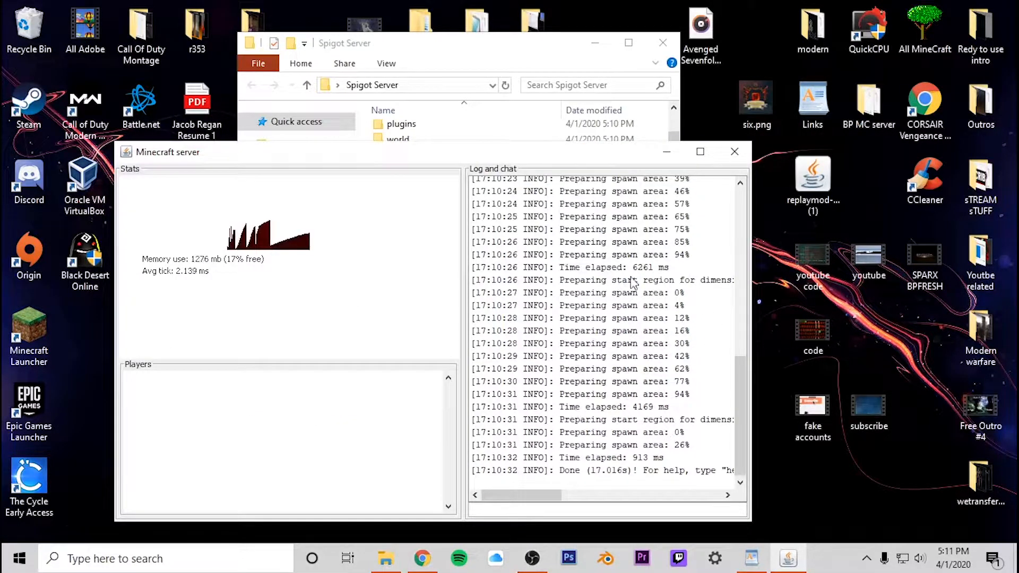
- Maximize the Minecraft server window to read the startup log, restore its size, and return to the Spigot Server folder
click(700, 152)
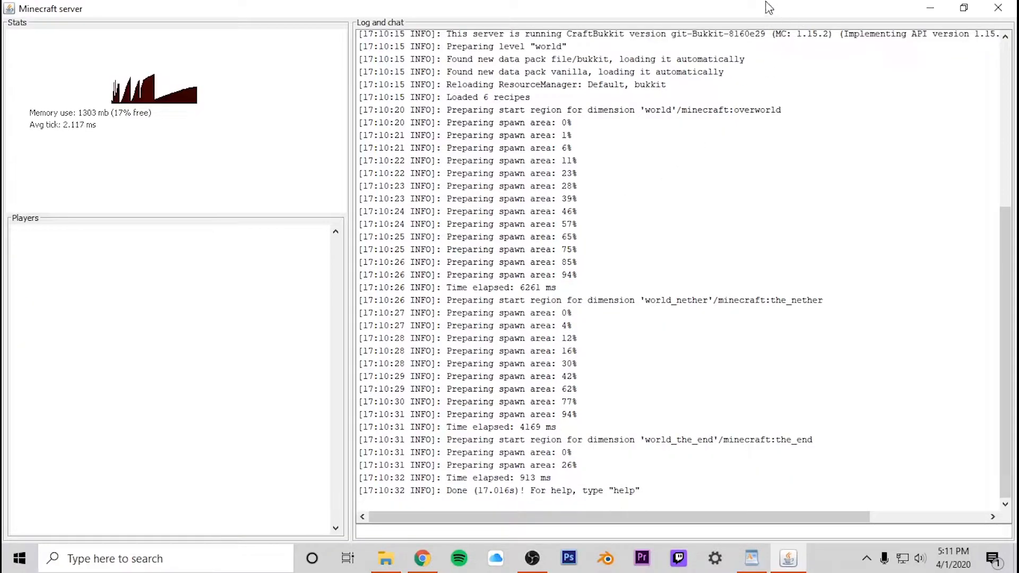
drag(763, 42, 570, 242)
click(461, 98)
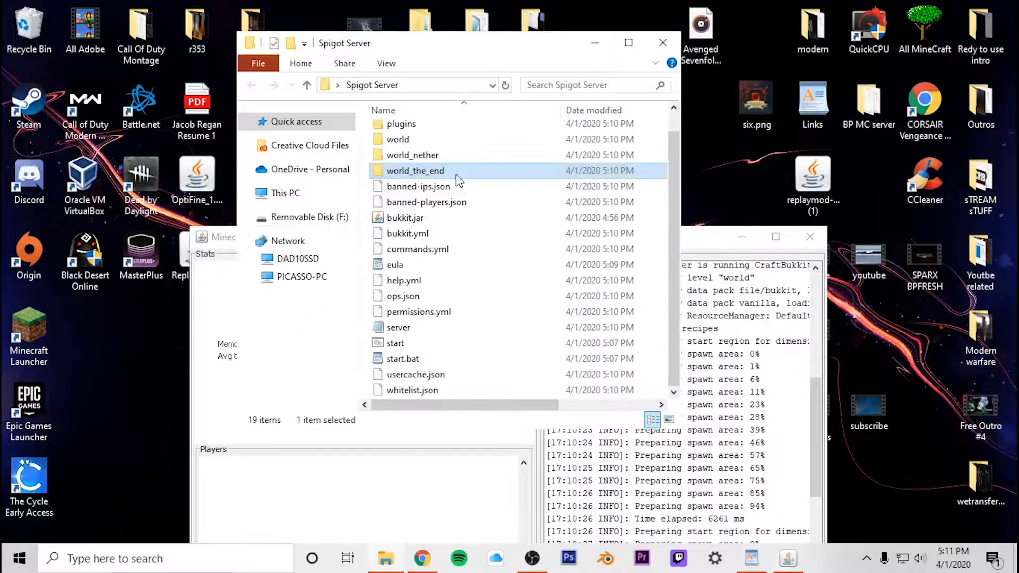
- Open the server properties file in Notepad and review its settings, including the query port, difficulty and pvp
double_click(414, 328)
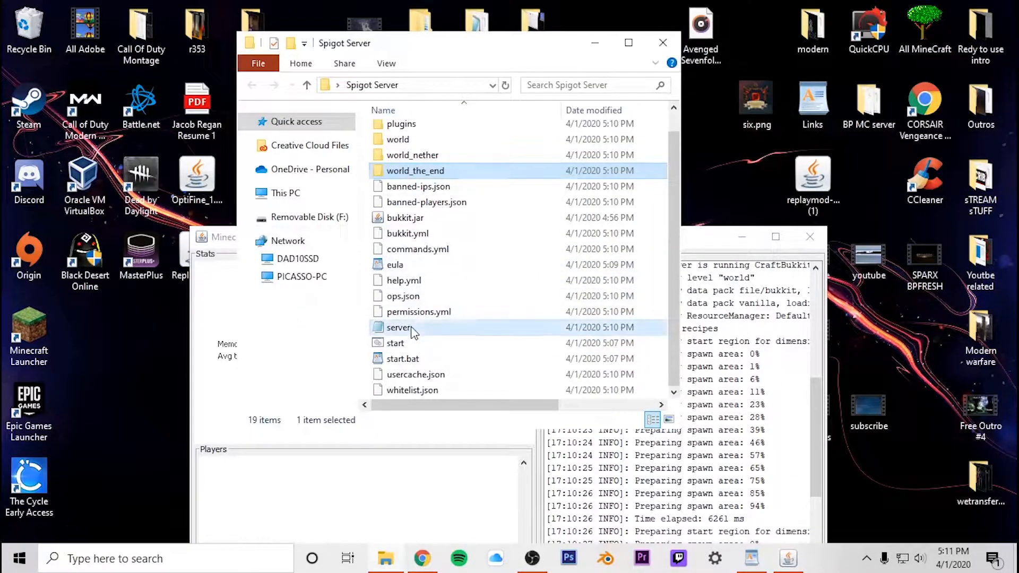
drag(442, 157, 401, 66)
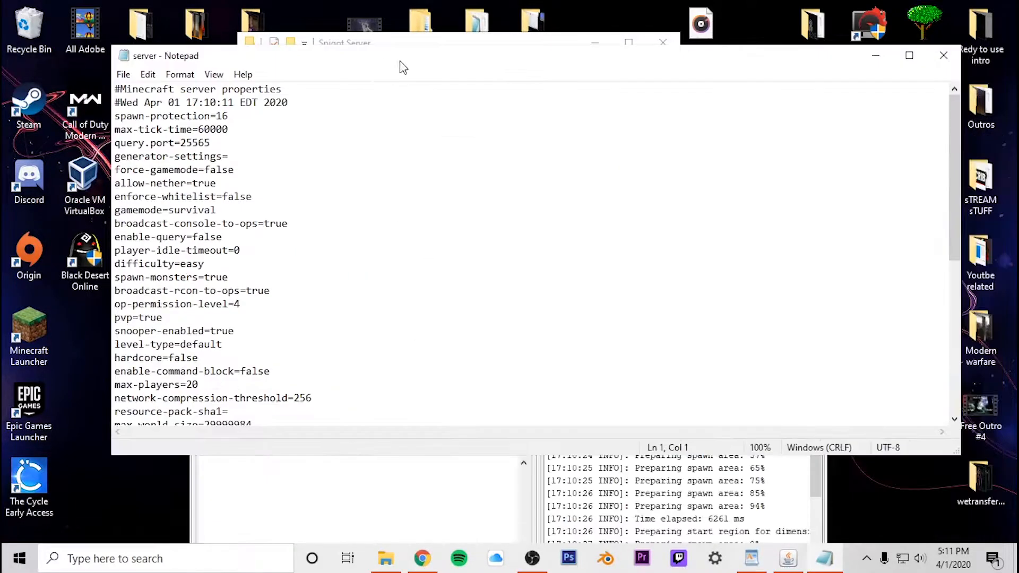
double_click(213, 143)
click(230, 169)
mouse_move(205, 264)
mouse_down()
mouse_move(179, 264)
mouse_move(236, 278)
mouse_move(206, 280)
mouse_up()
click(212, 313)
double_click(151, 317)
double_click(133, 330)
click(269, 320)
scroll(262, 318, down, 8)
scroll(207, 198, up, 2)
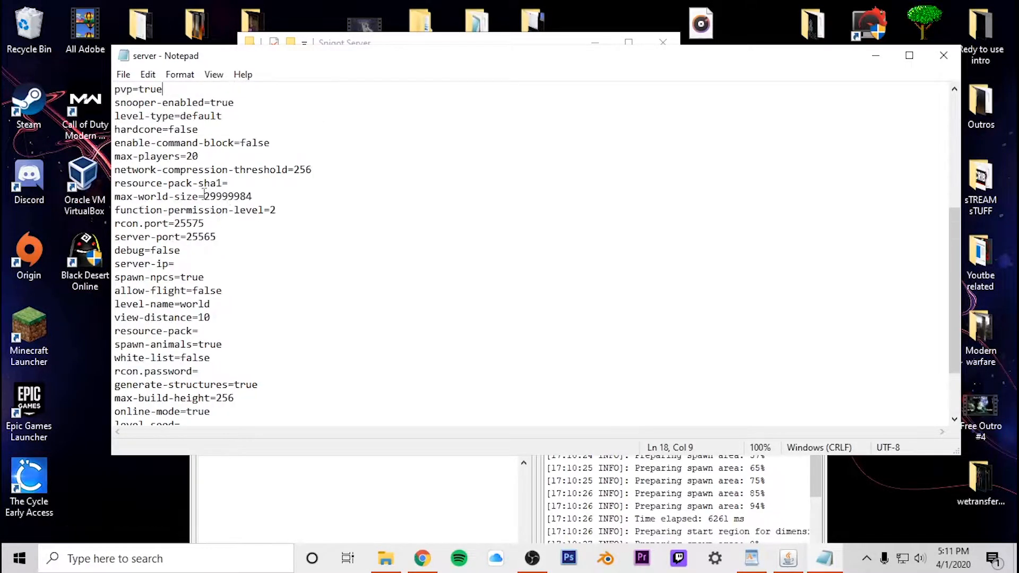
- Set max-players to 50 in the server properties file
double_click(197, 156)
click(200, 156)
key(BackSpace)
key(BackSpace)
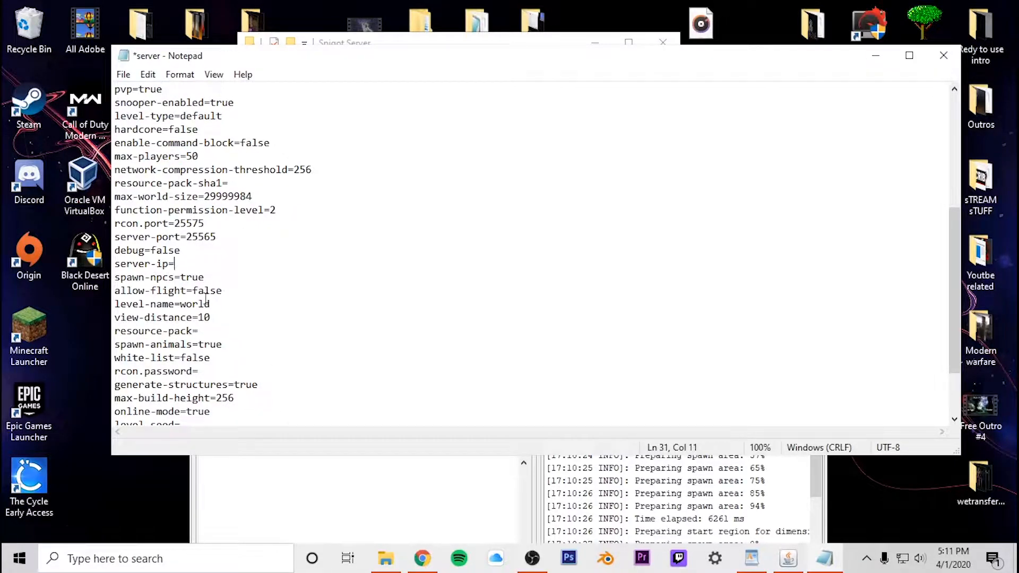
- Run ipconfig in a Command Prompt, copy the VirtualBox adapter's IPv4 address, and close the prompt
right_click(118, 564)
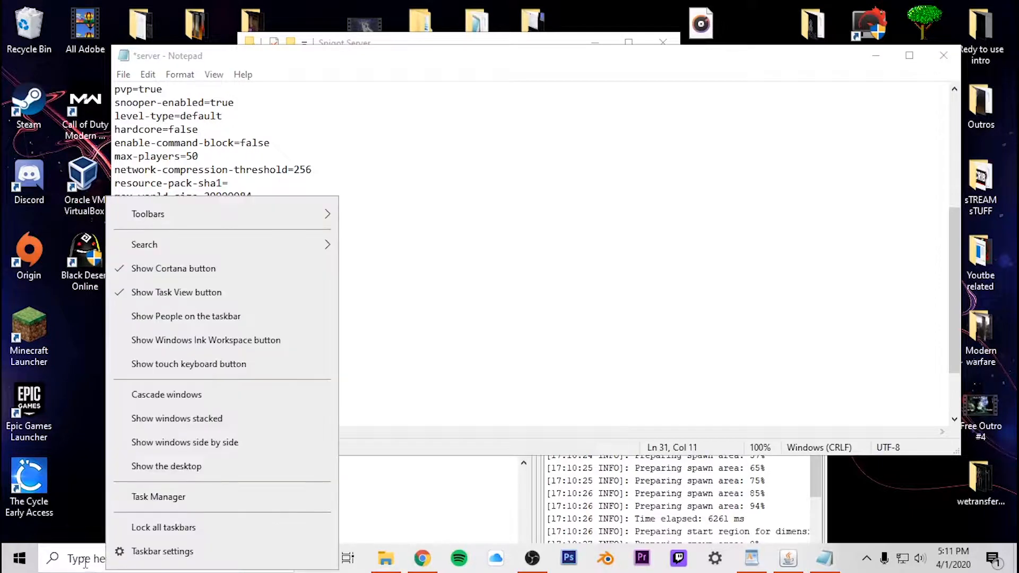
click(93, 564)
text(cmd)
key(Return)
text(ip config)
key(Return)
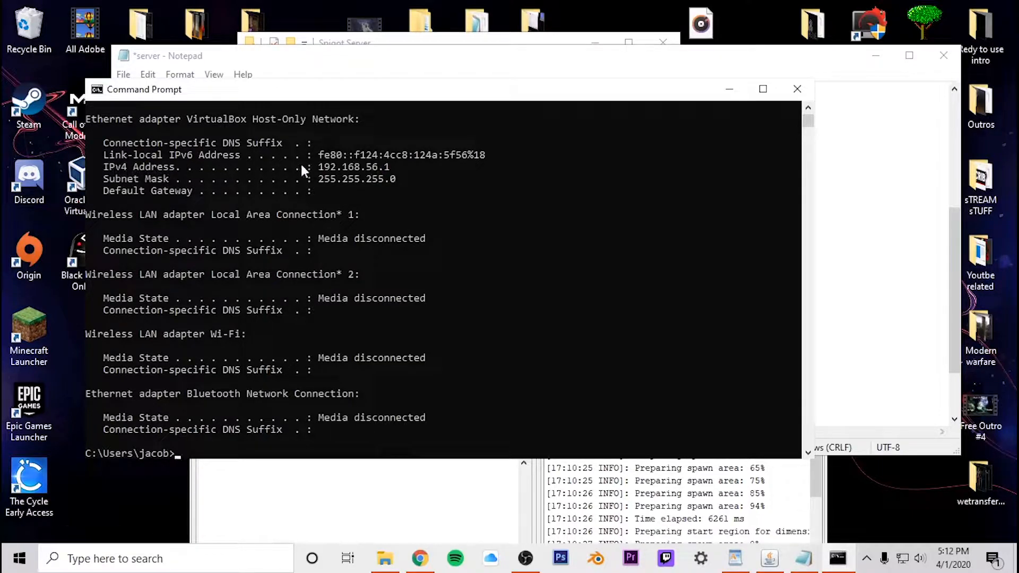
drag(381, 165, 319, 169)
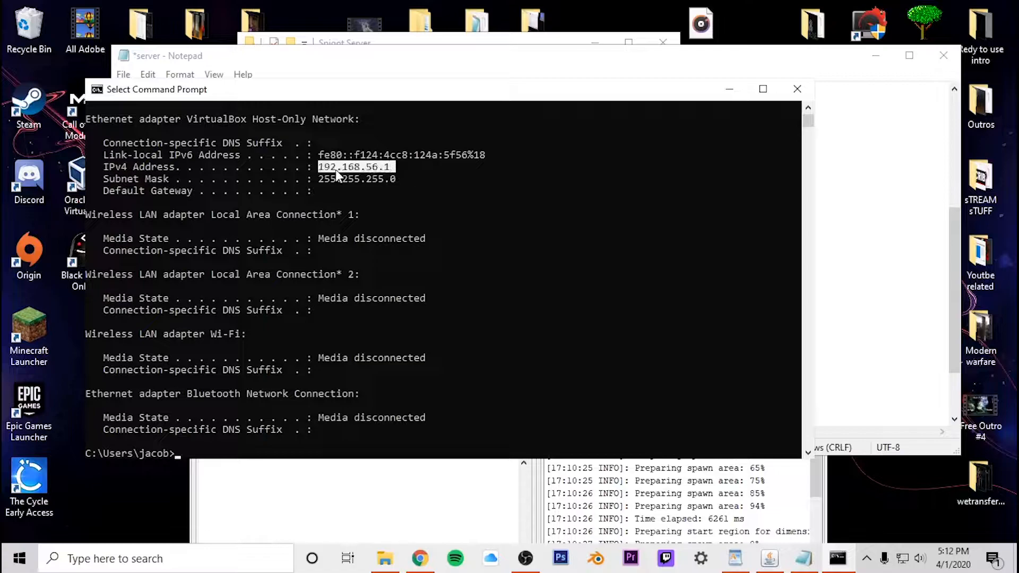
key(ctrl+c)
key(Return)
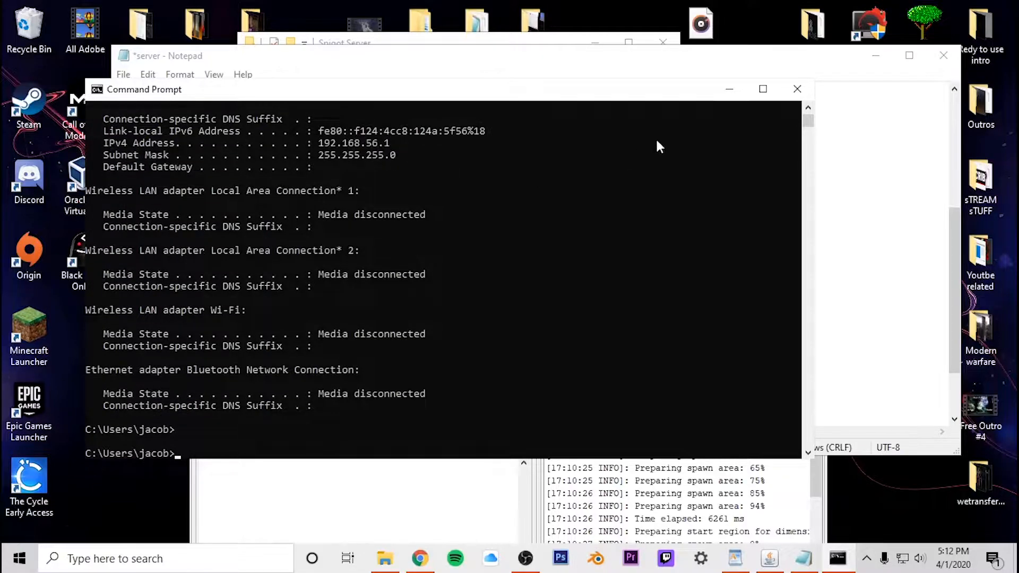
click(797, 88)
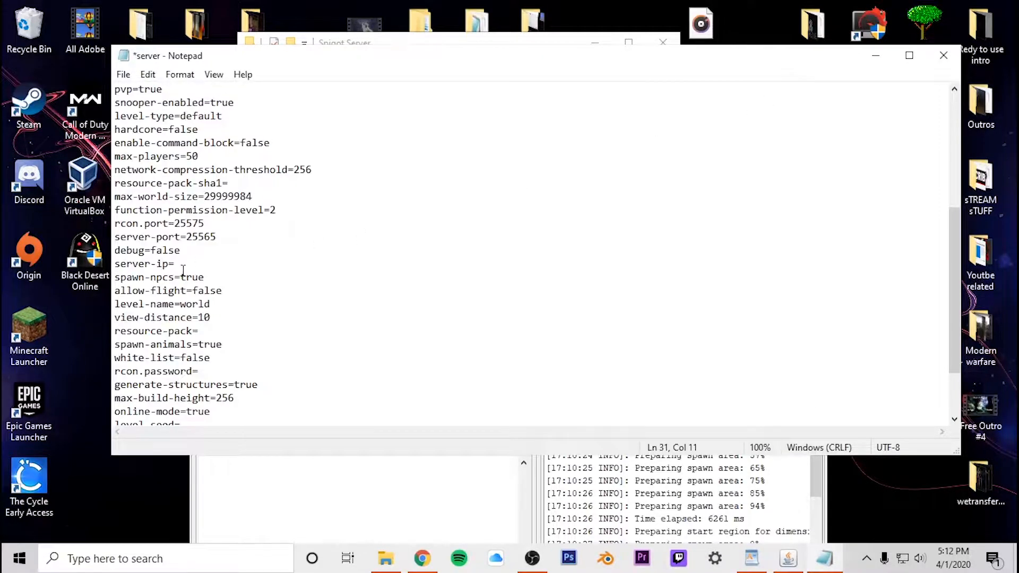
- Paste 192.168.56.1 as the server-ip value, highlight the server-port number, and close the properties file without saving
key(ctrl+v)
drag(259, 183, 171, 182)
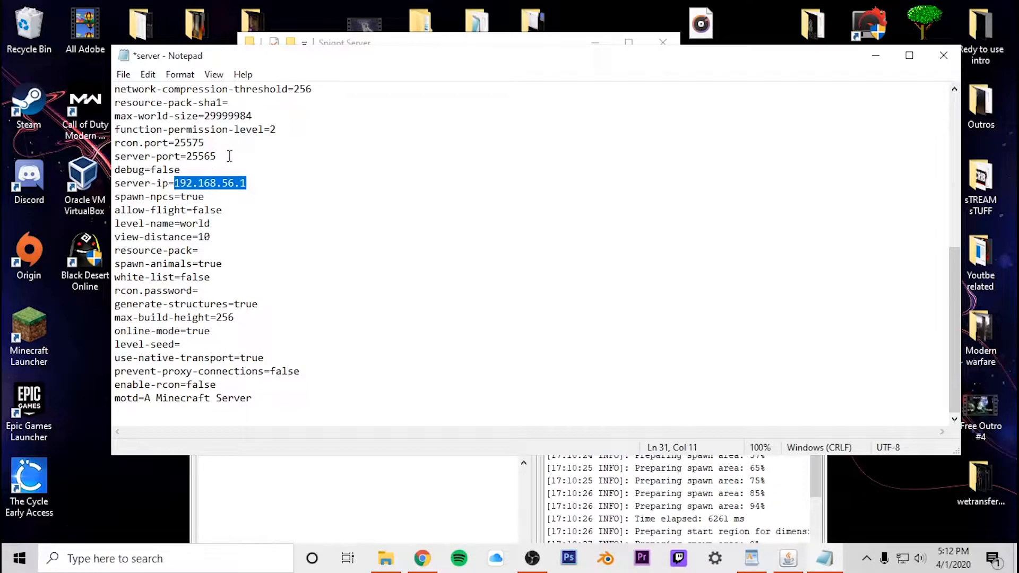
drag(230, 156, 183, 160)
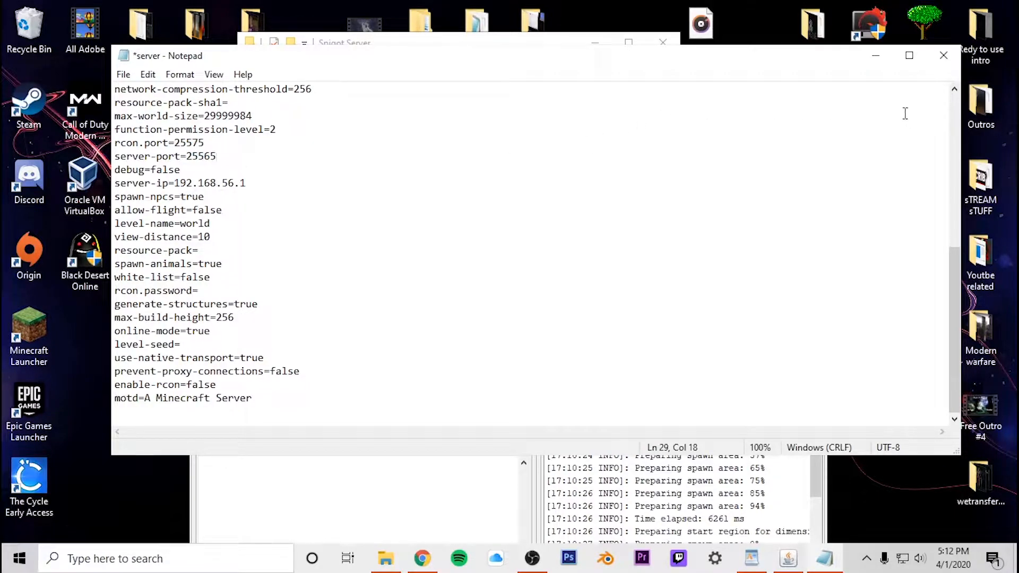
click(944, 56)
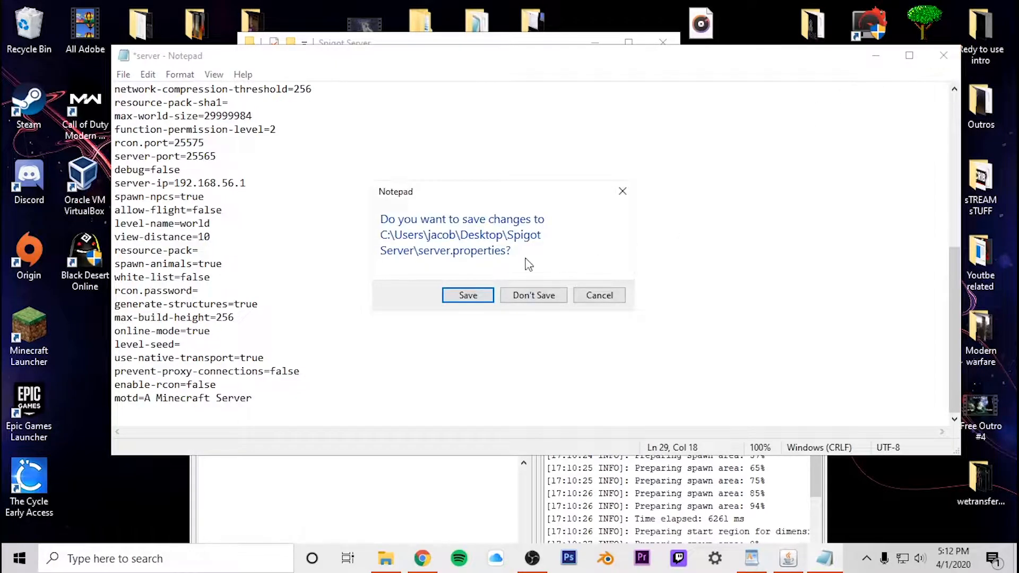
click(533, 296)
- Minimize the Spigot Server folder, open the Minecraft Launcher, and start Minecraft 1.15.2
click(595, 42)
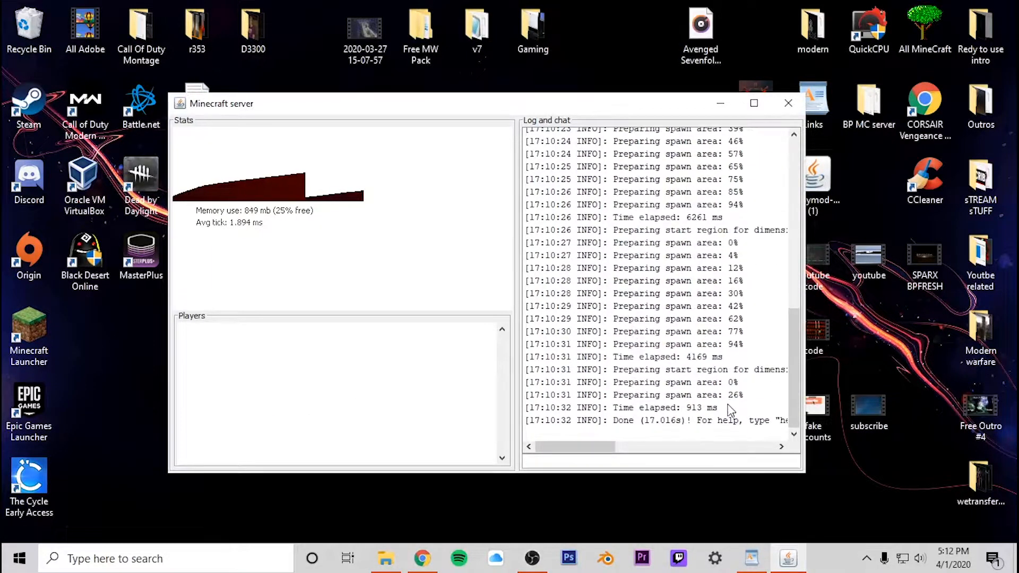
double_click(37, 335)
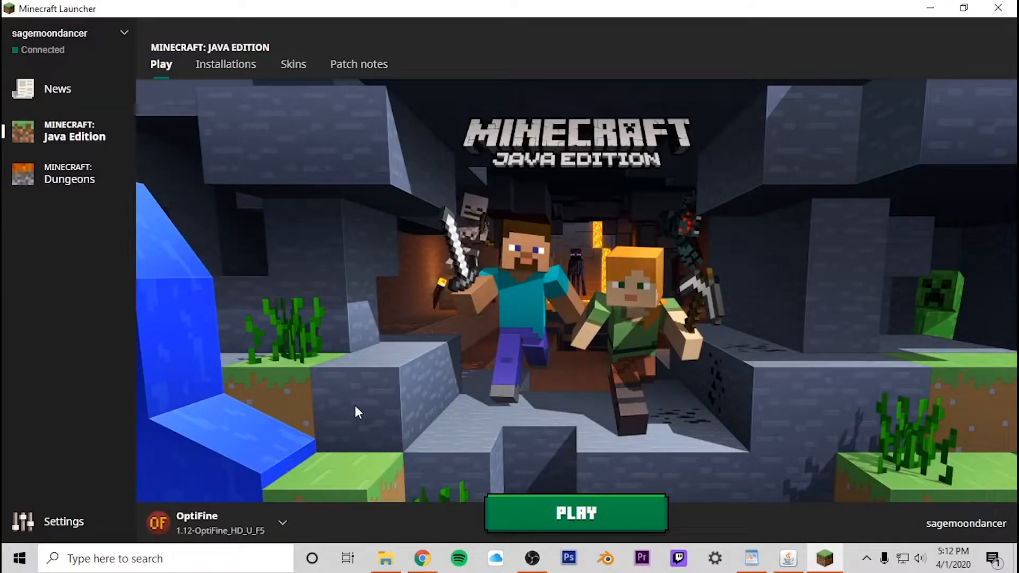
click(523, 517)
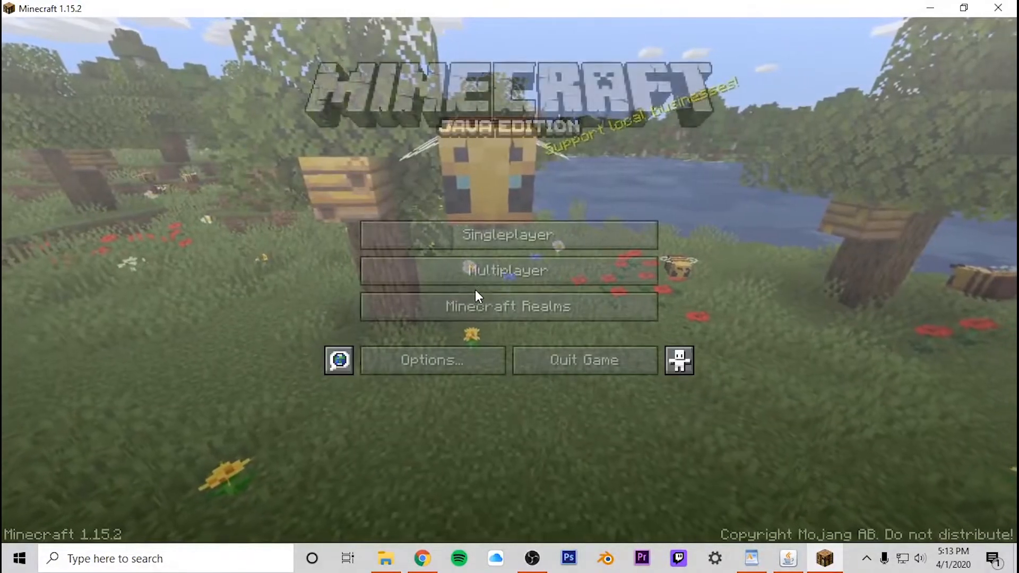
- Open the multiplayer server list, proceeding past the online play notice and setting it not to show again
click(478, 268)
click(412, 187)
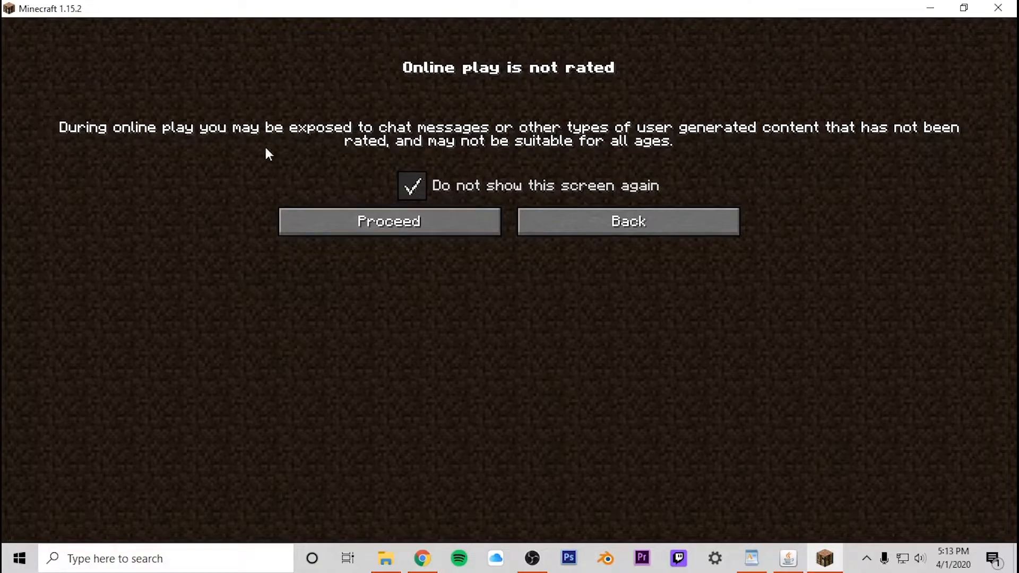
click(372, 215)
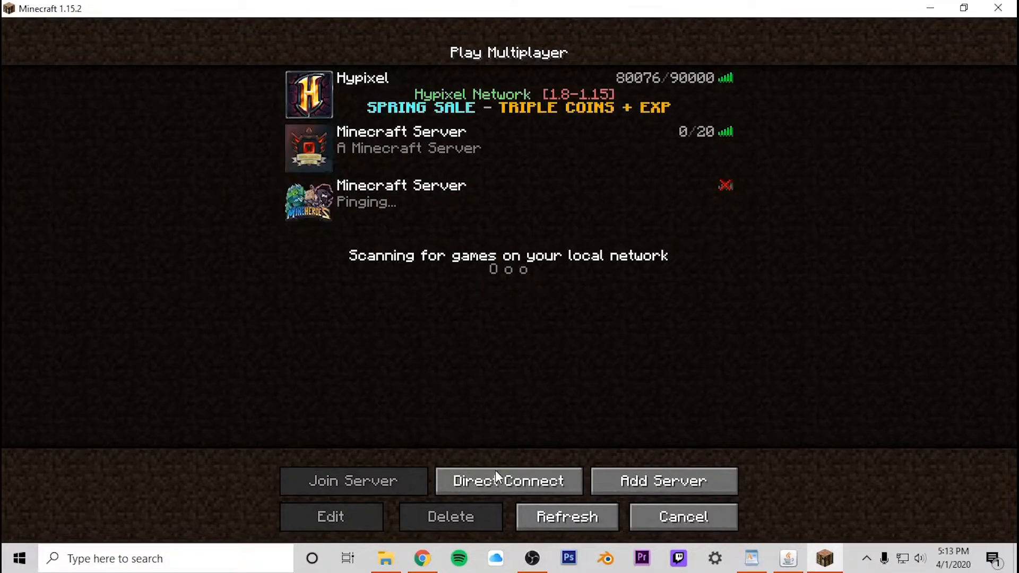
click(496, 479)
click(517, 361)
- Add a multiplayer server named "BP spigot" with the address localhost
click(615, 478)
key(ctrl+a)
text(BP spigot)
click(468, 192)
text(localhost)
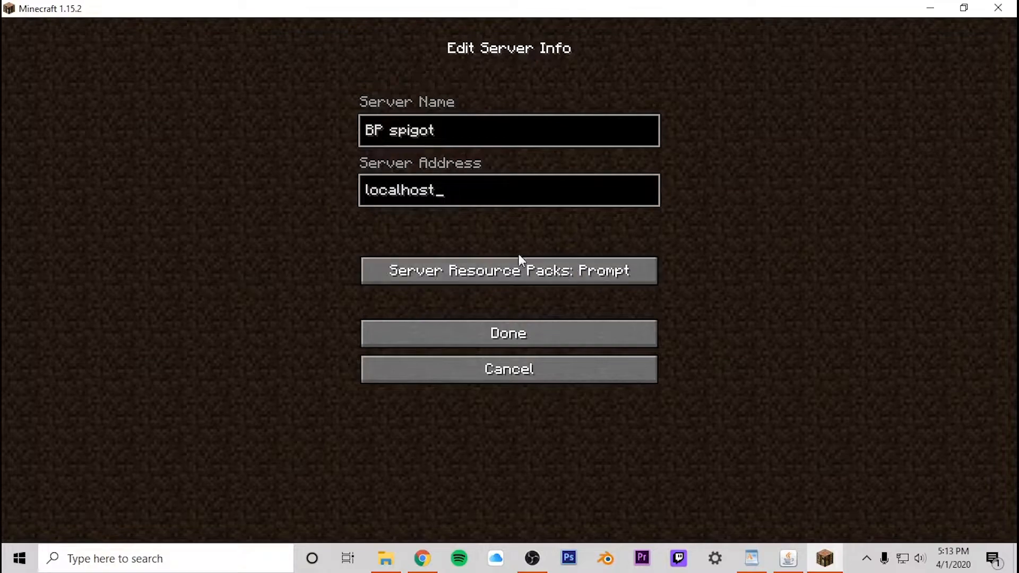
click(496, 332)
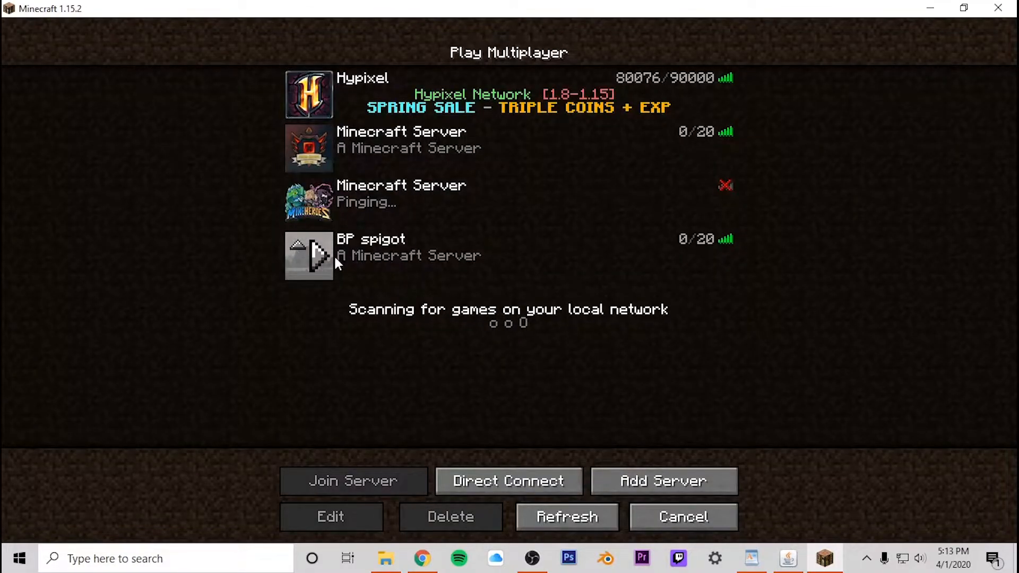
- Join the BP spigot server and walk around the spawn island
click(320, 255)
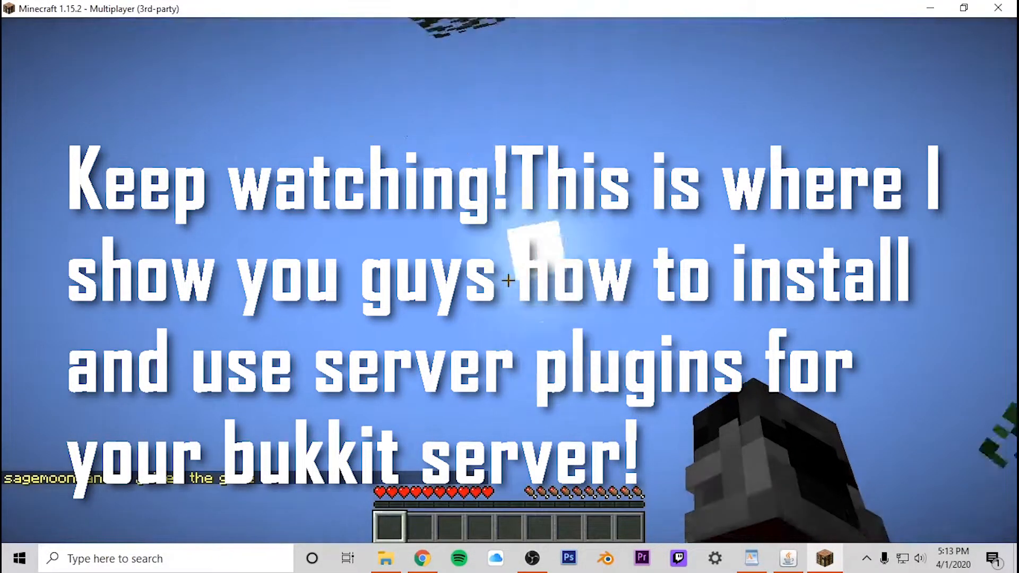
key(w)
key(space)
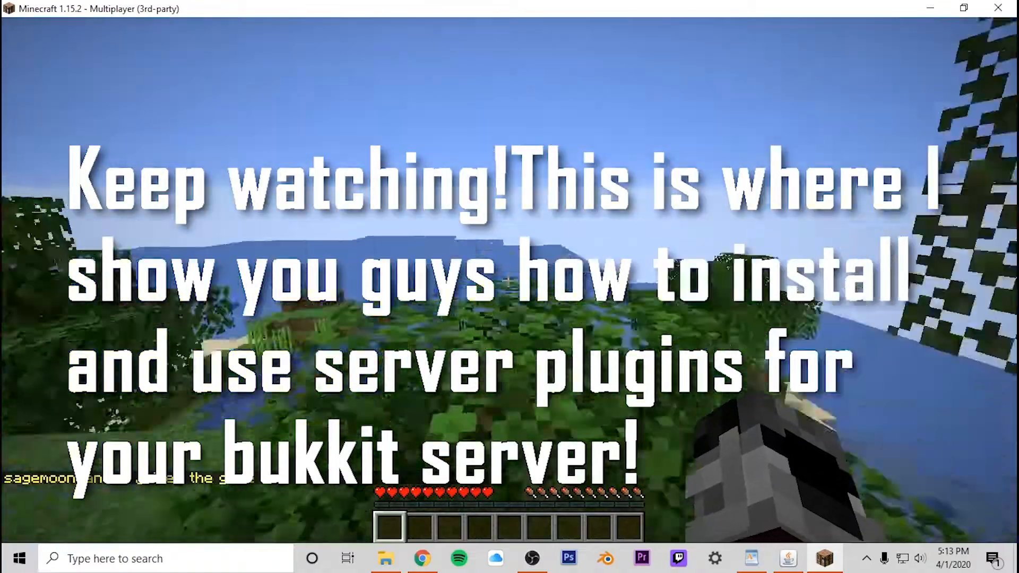
key(w)
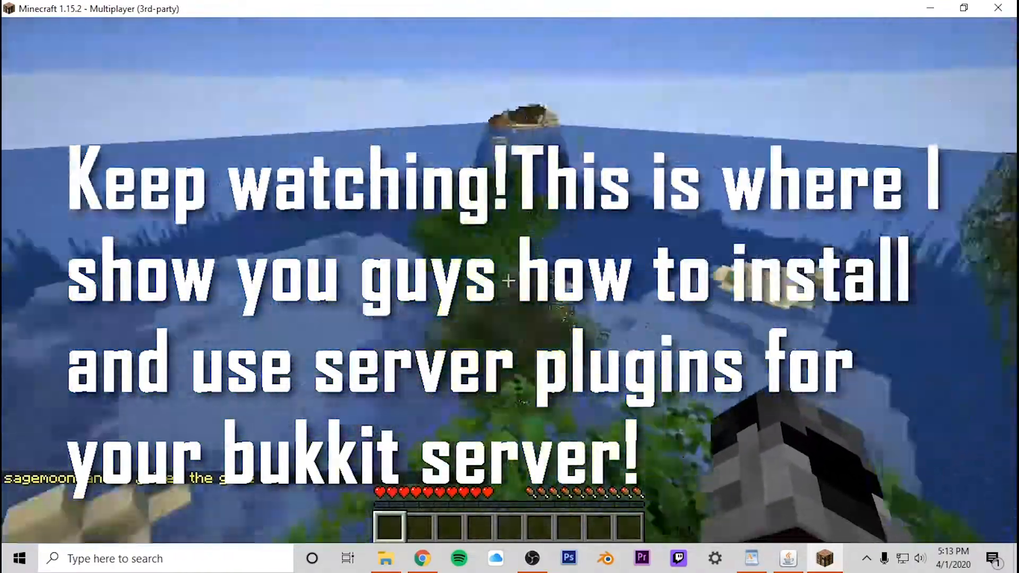
key(w)
key(space)
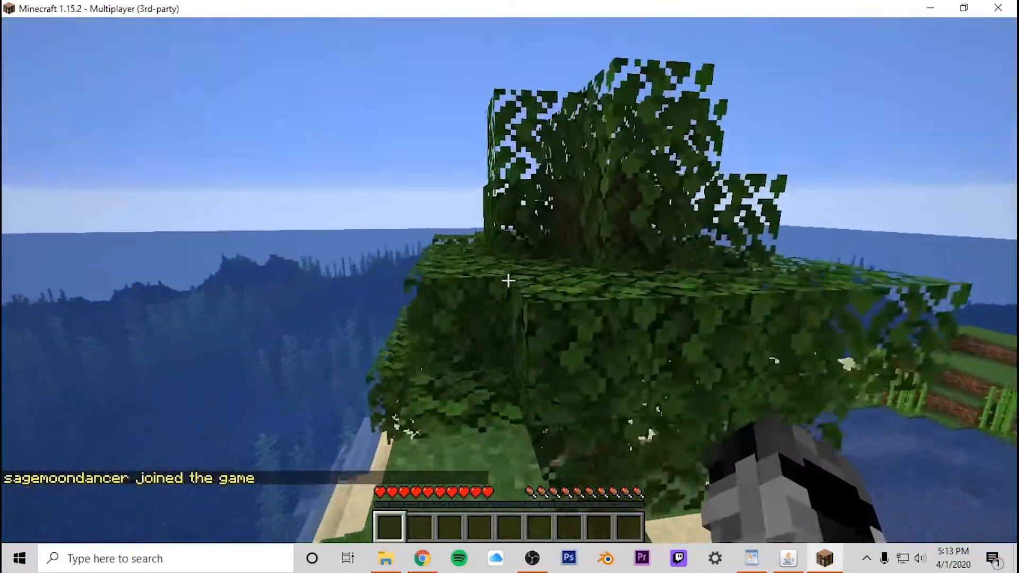
- Check the Minecraft server window's player list and log, and return to exploring the island
key(alt+Tab)
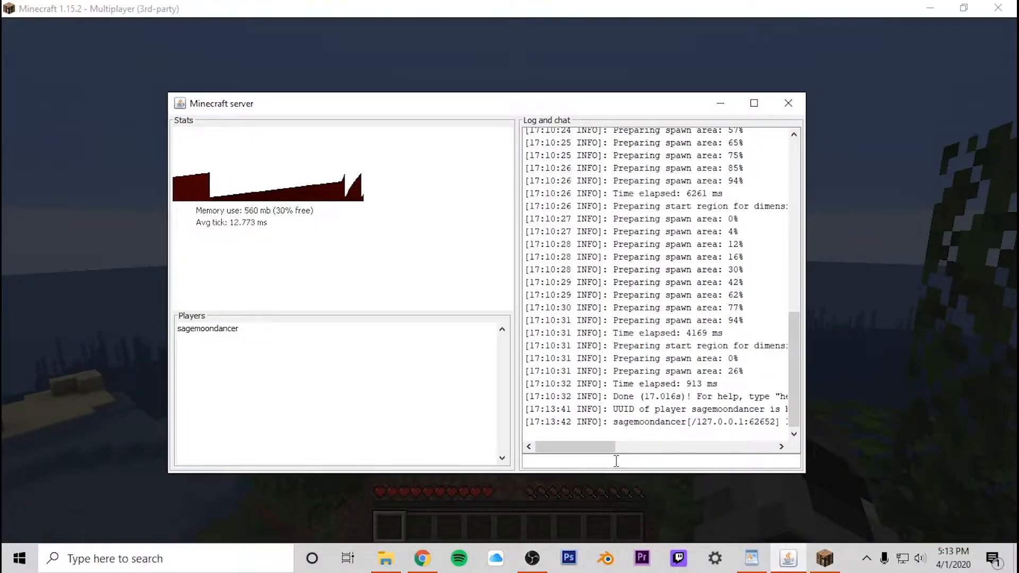
key(alt+Tab)
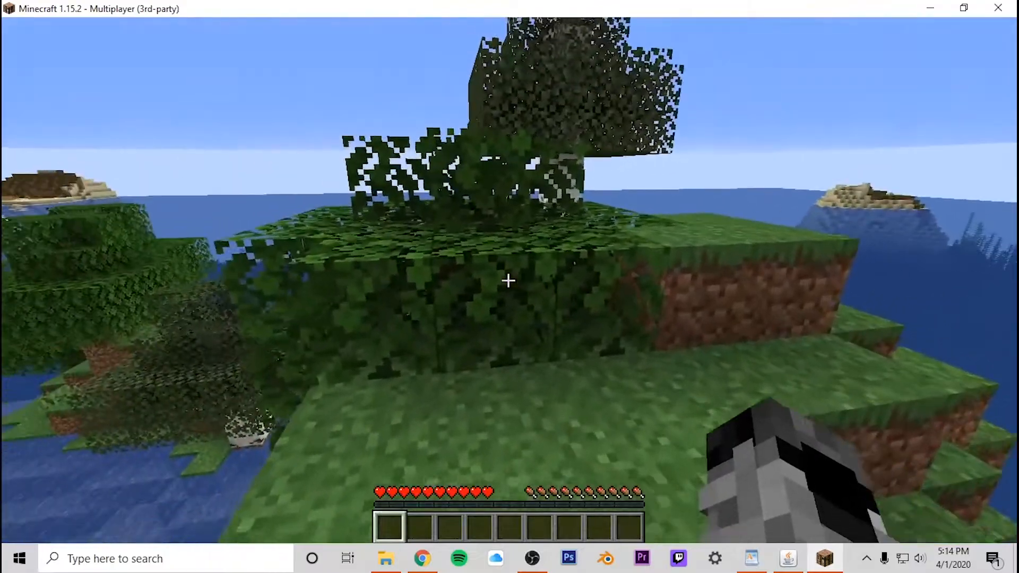
key(w)
key(space)
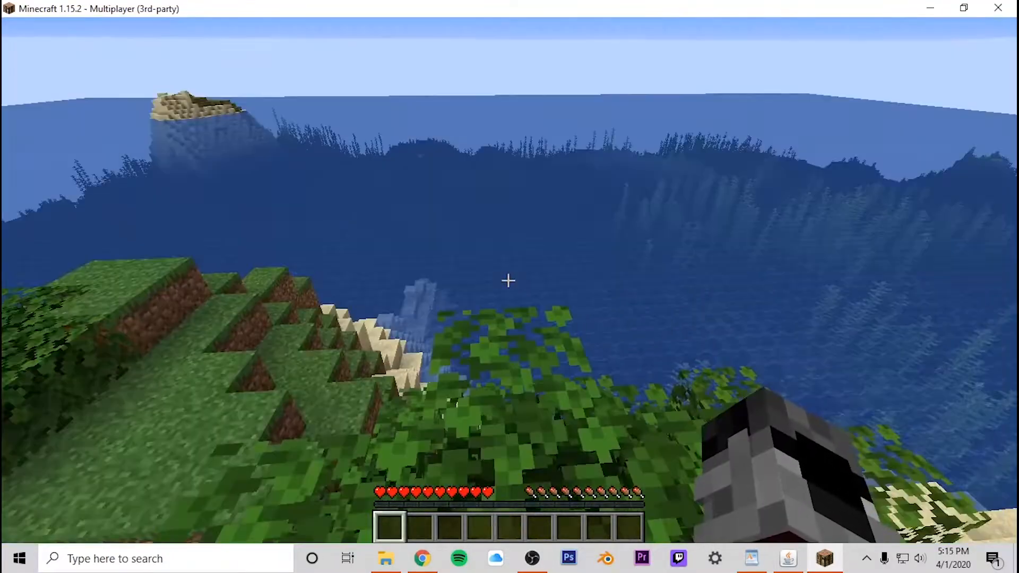
- Make the connected player a server operator with the op command in the Minecraft server console, and return to the game
key(e)
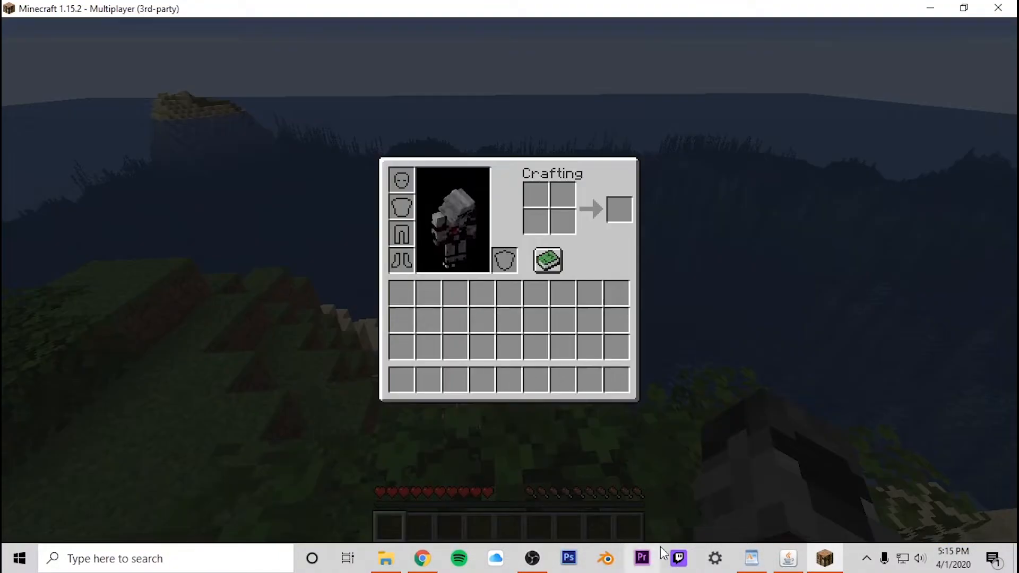
click(788, 559)
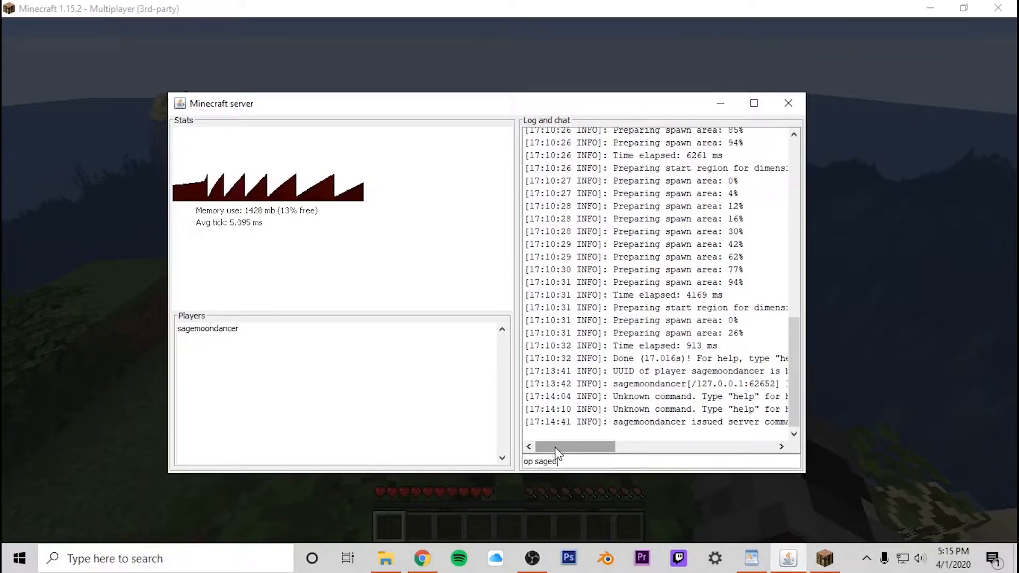
text(moondn)
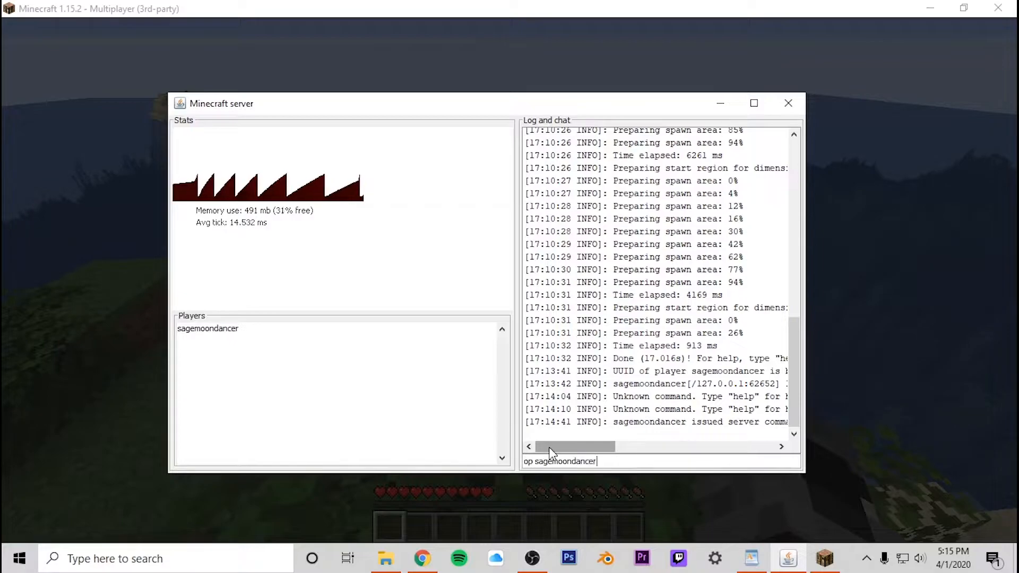
key(Return)
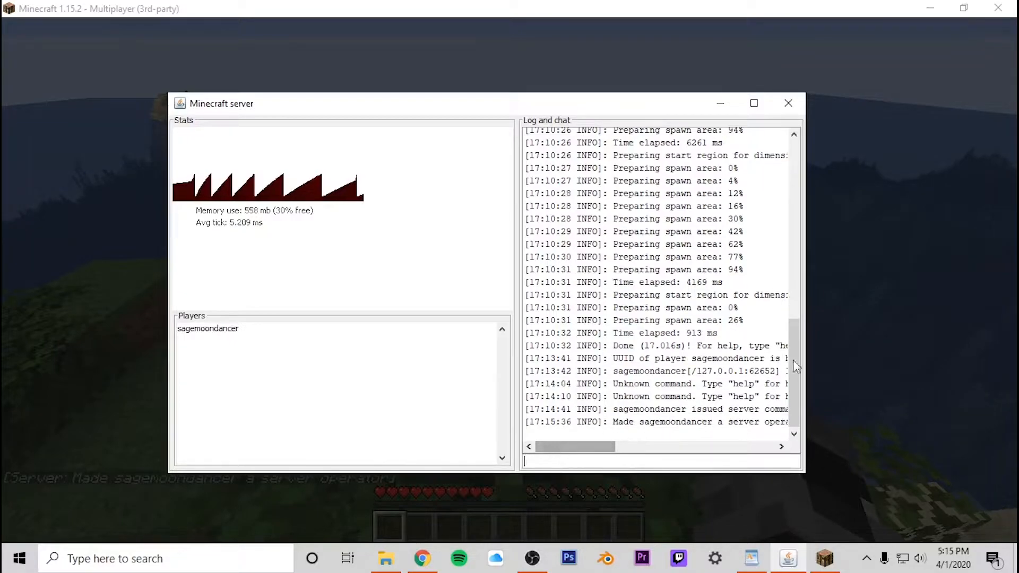
click(854, 340)
key(Escape)
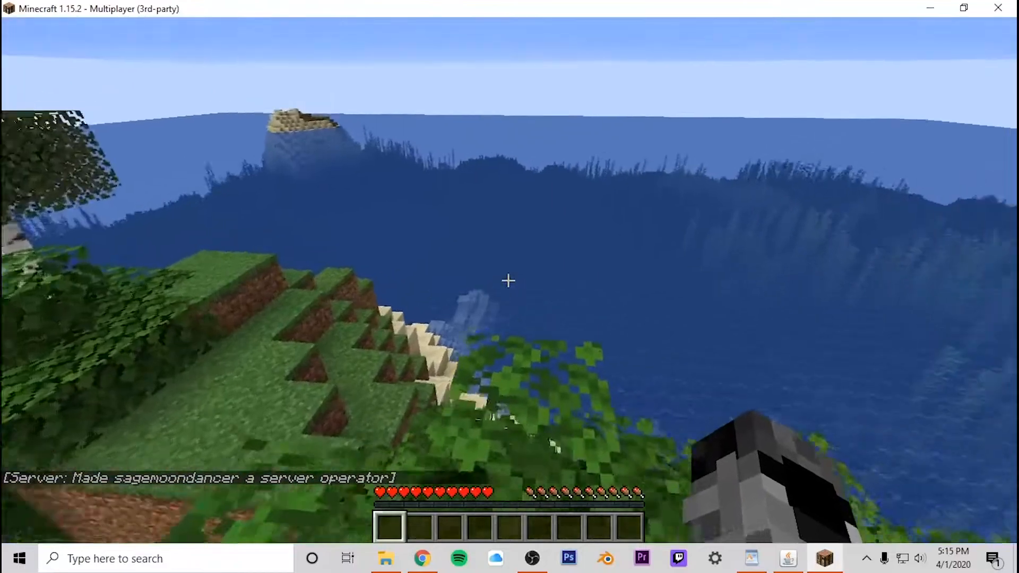
- Switch all players to creative mode with the command /gamemode creative @a
key(slash)
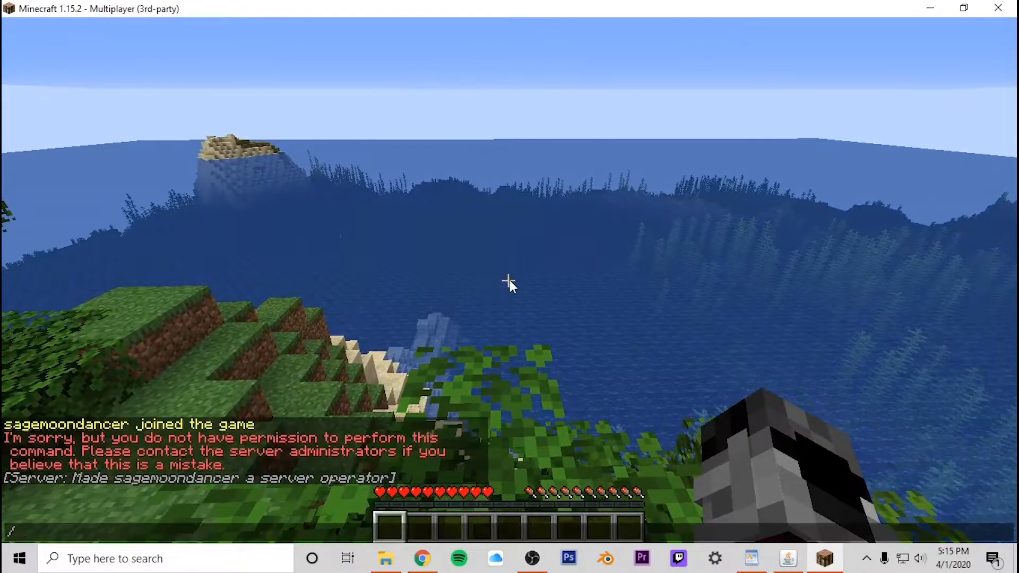
text(gamemode)
text(mdoe)
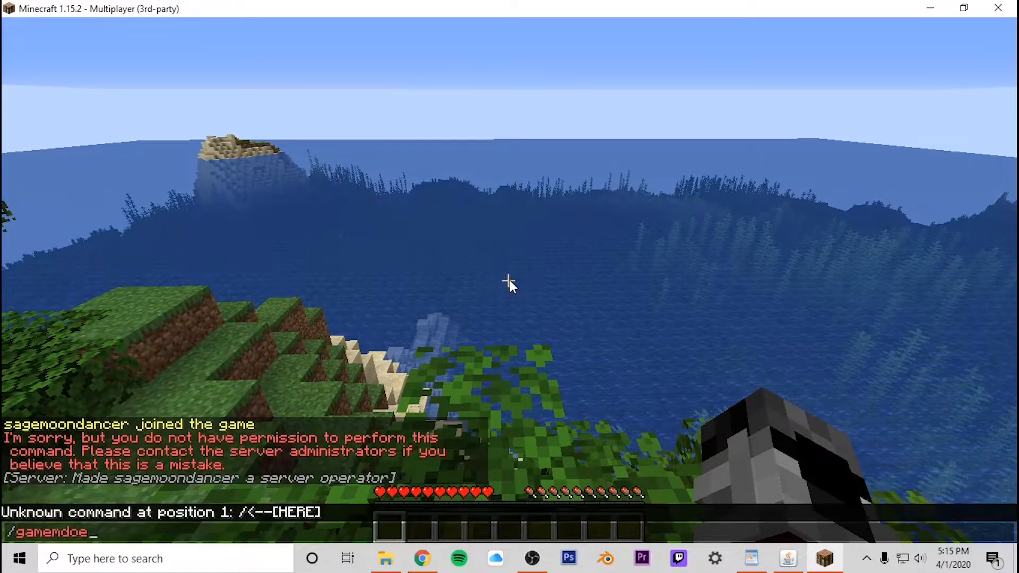
key(BackSpace)
key(BackSpace)
key(BackSpace)
text(ode creative @a)
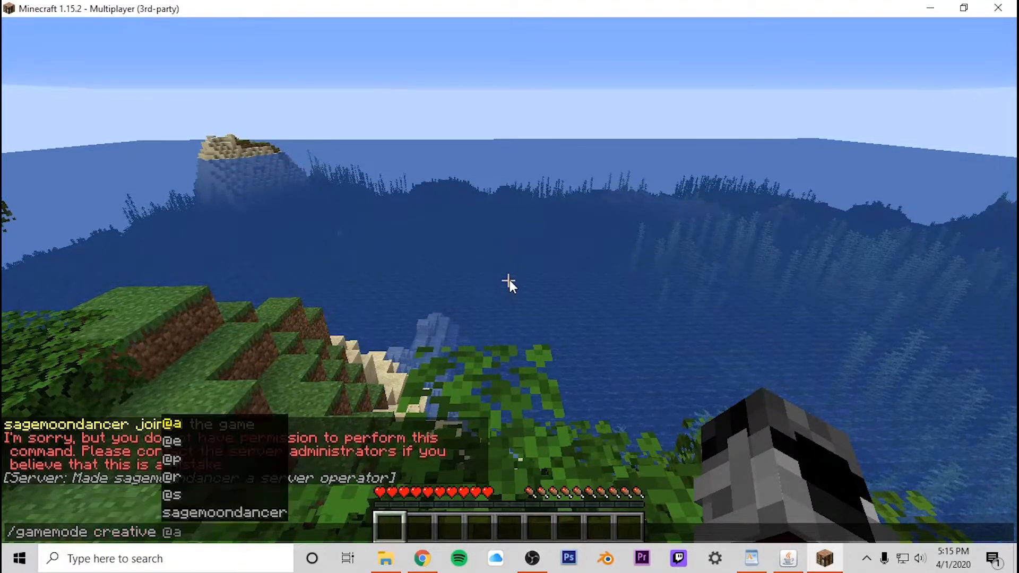
key(Return)
- Put a Stone block from the creative inventory's Building Blocks into the first hotbar slot
key(e)
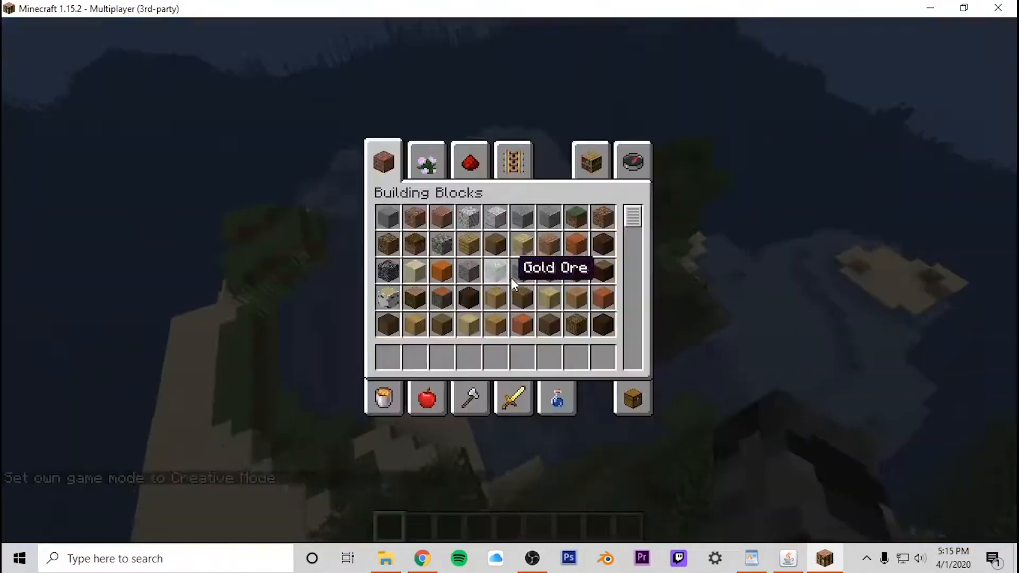
click(388, 217)
click(387, 356)
key(e)
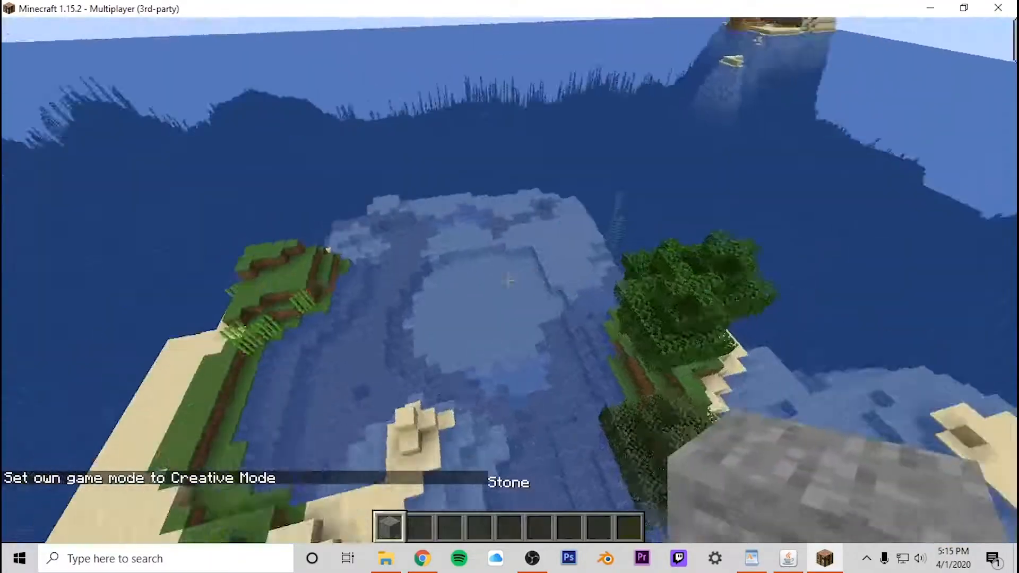
- Build a rectangular stone platform extending from the dirt hillside out over the water, and fly up to view it
key(w)
key(shift)
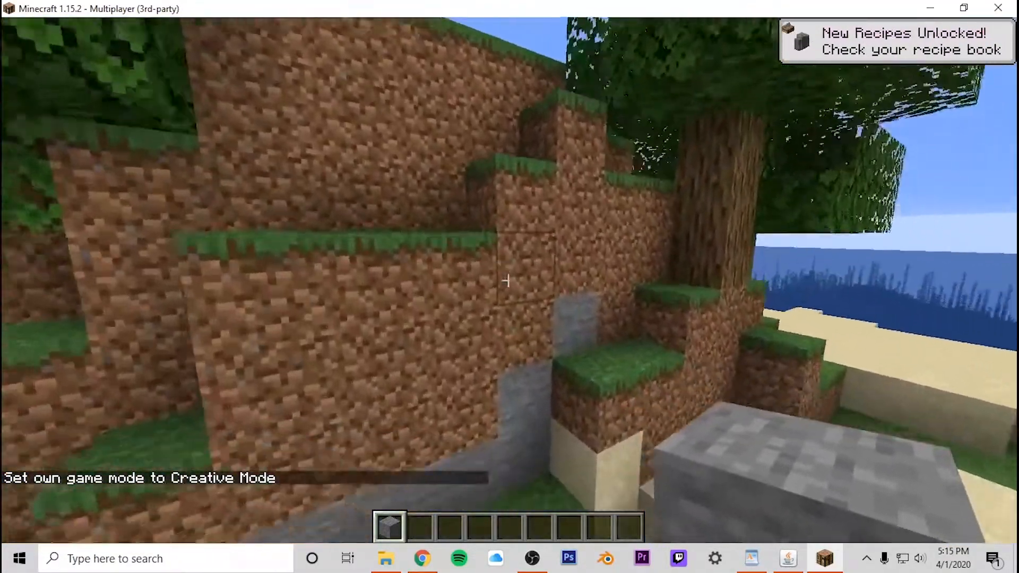
right_click(508, 280)
right_click(507, 280)
right_click(508, 280)
right_click(508, 280)
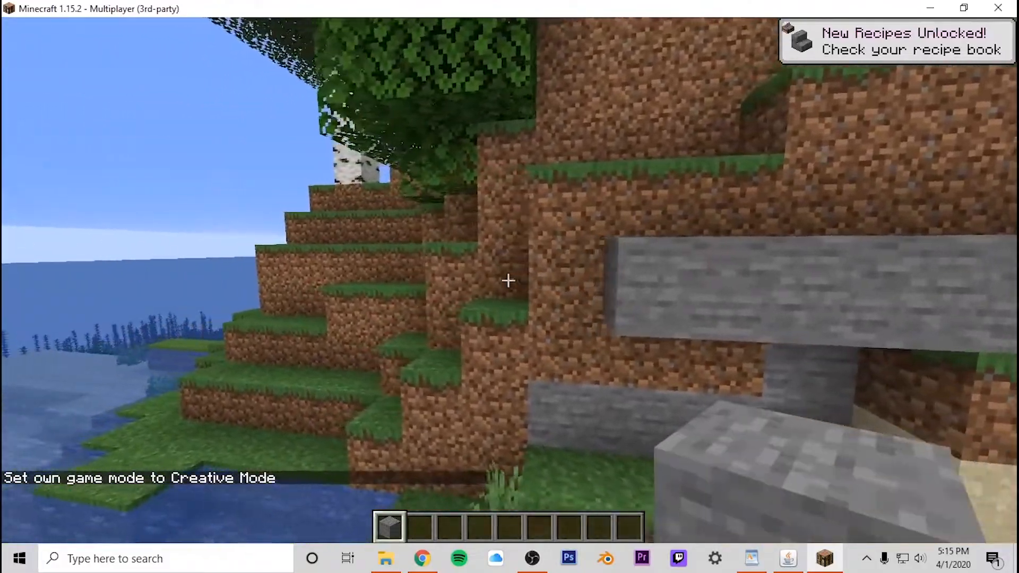
key(s)
right_click(508, 280)
right_click(508, 280)
right_click(508, 280)
right_click(508, 281)
right_click(508, 280)
right_click(508, 280)
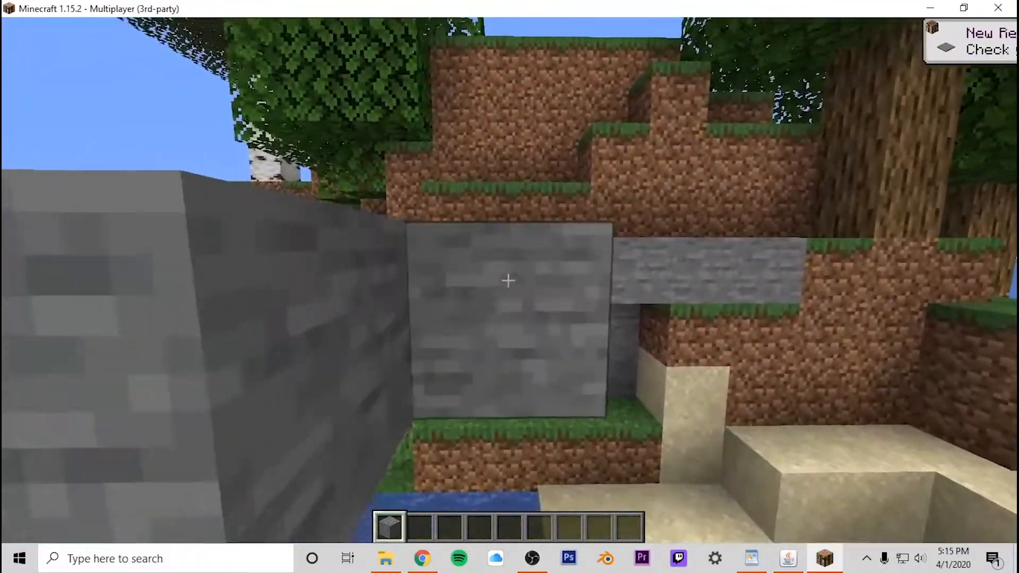
key(s)
right_click(507, 281)
right_click(508, 280)
right_click(508, 280)
right_click(508, 281)
right_click(508, 280)
right_click(508, 280)
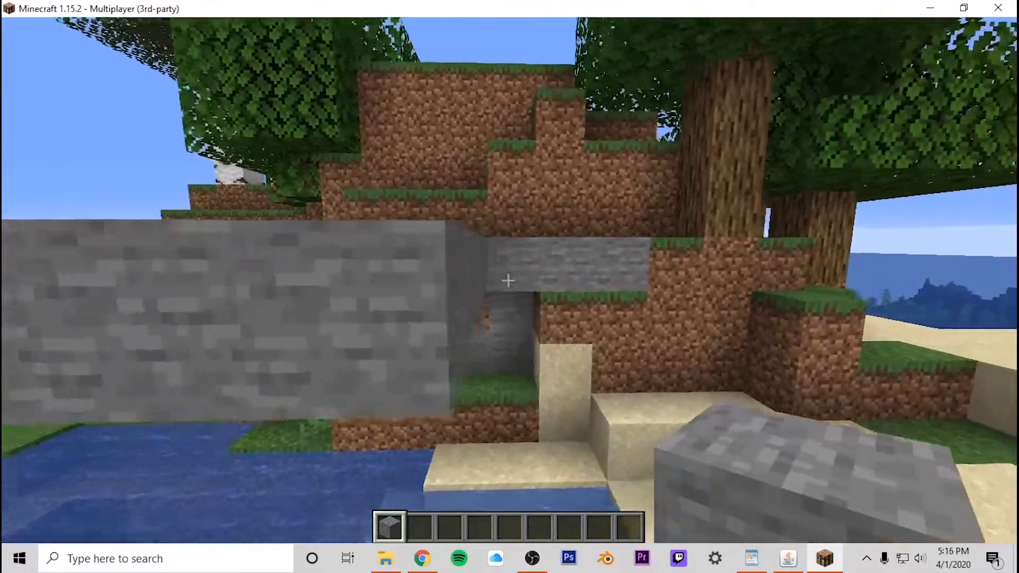
key(s)
right_click(508, 280)
right_click(508, 280)
right_click(508, 280)
right_click(508, 280)
right_click(508, 281)
right_click(508, 280)
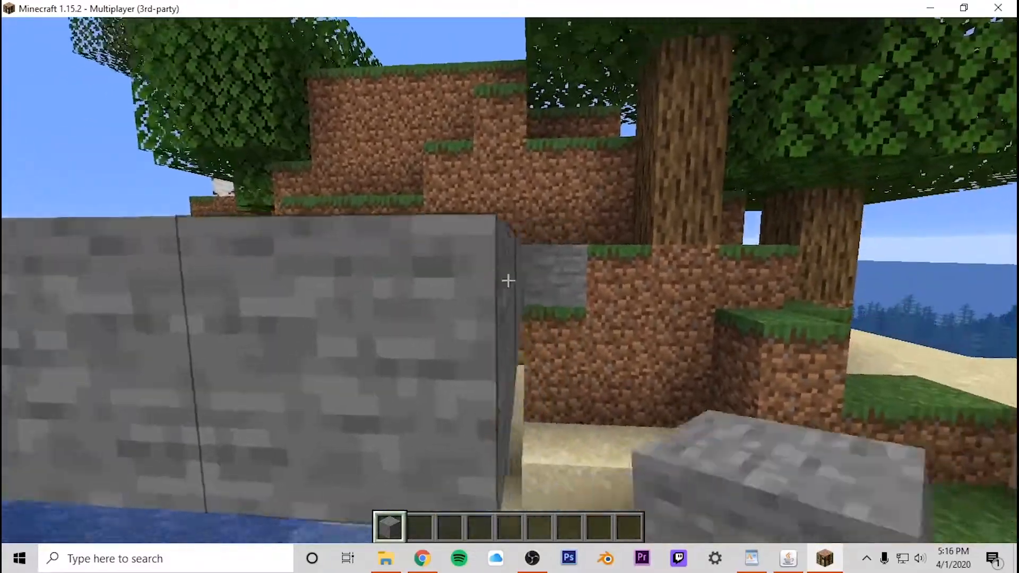
key(s)
right_click(508, 280)
right_click(508, 280)
right_click(508, 280)
right_click(508, 280)
right_click(508, 280)
right_click(508, 281)
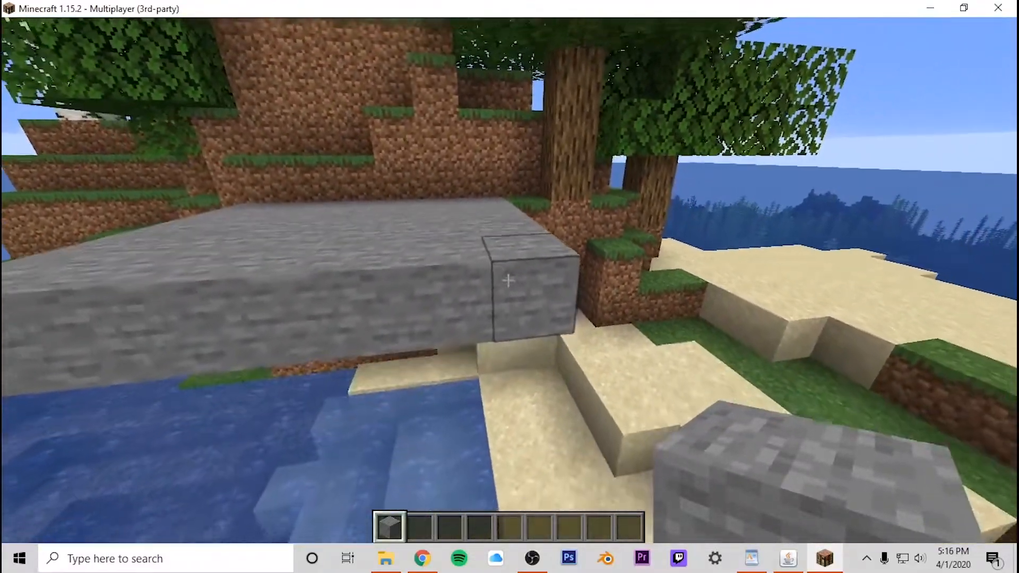
key(s)
right_click(508, 280)
right_click(508, 280)
right_click(508, 280)
right_click(508, 280)
right_click(507, 280)
key(space)
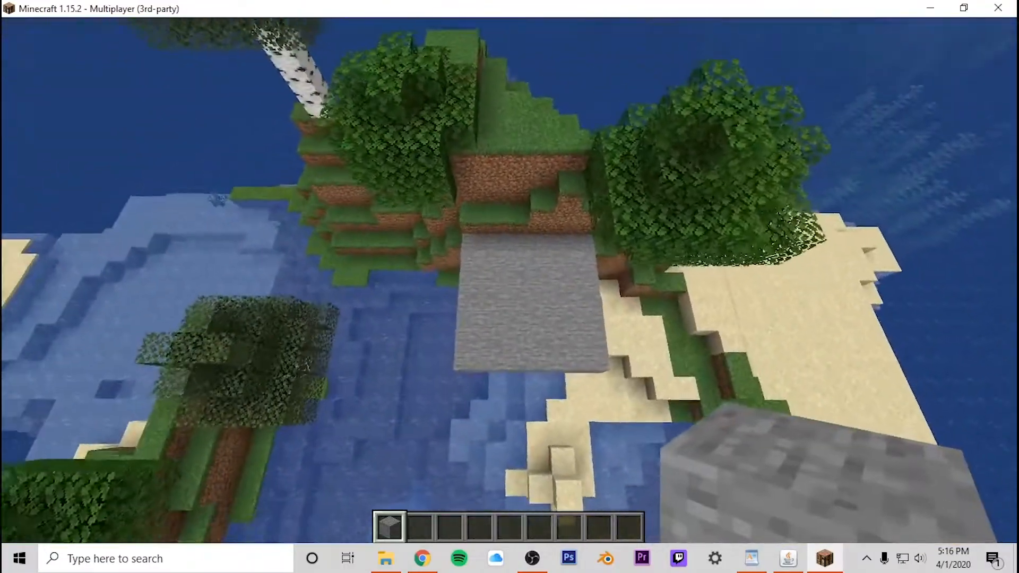
- Disconnect from the server and return to the Minecraft title screen
key(Escape)
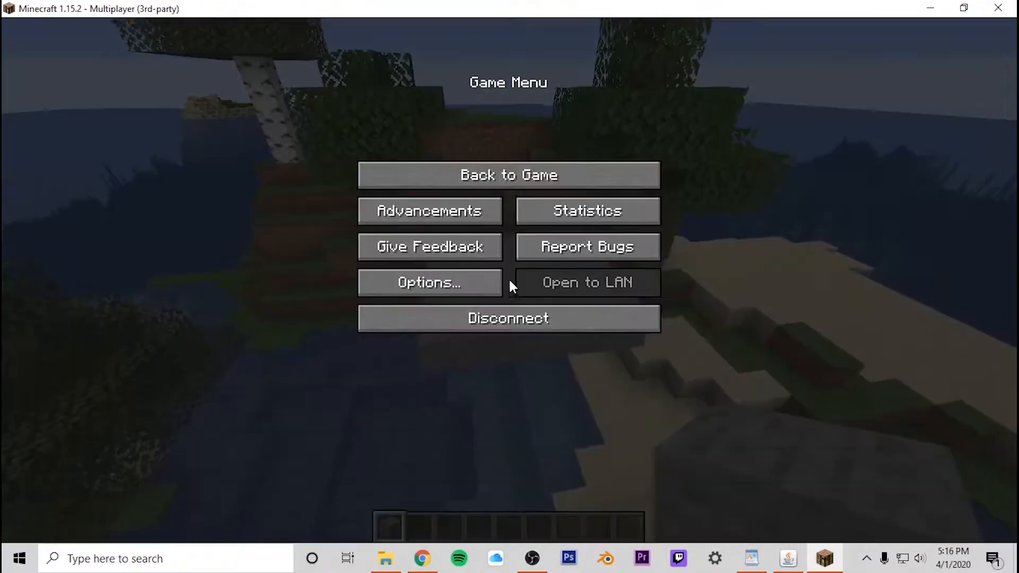
click(511, 309)
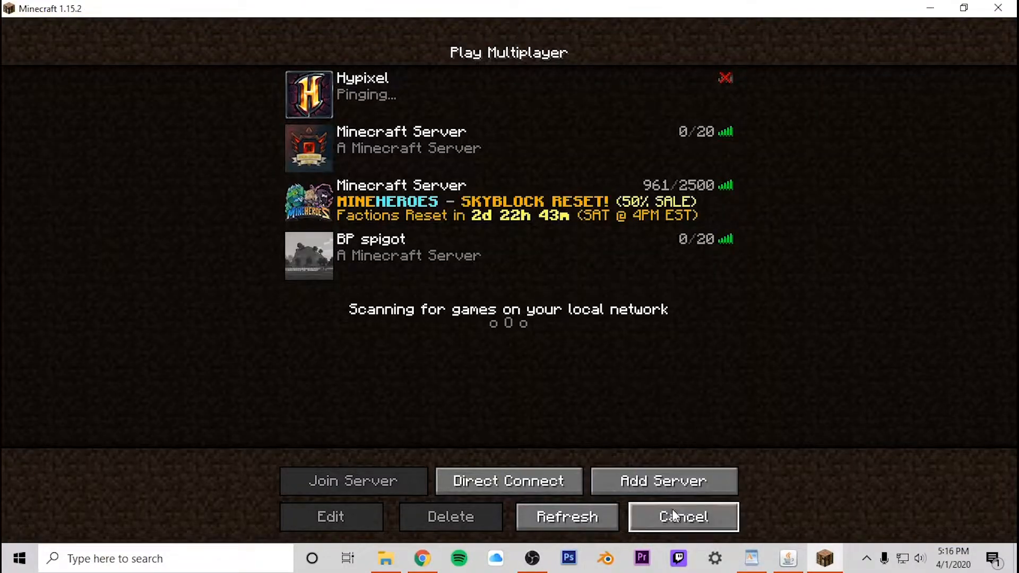
click(672, 510)
- Minimize the start.bat document and open the server properties file from the Spigot Server folder
click(751, 559)
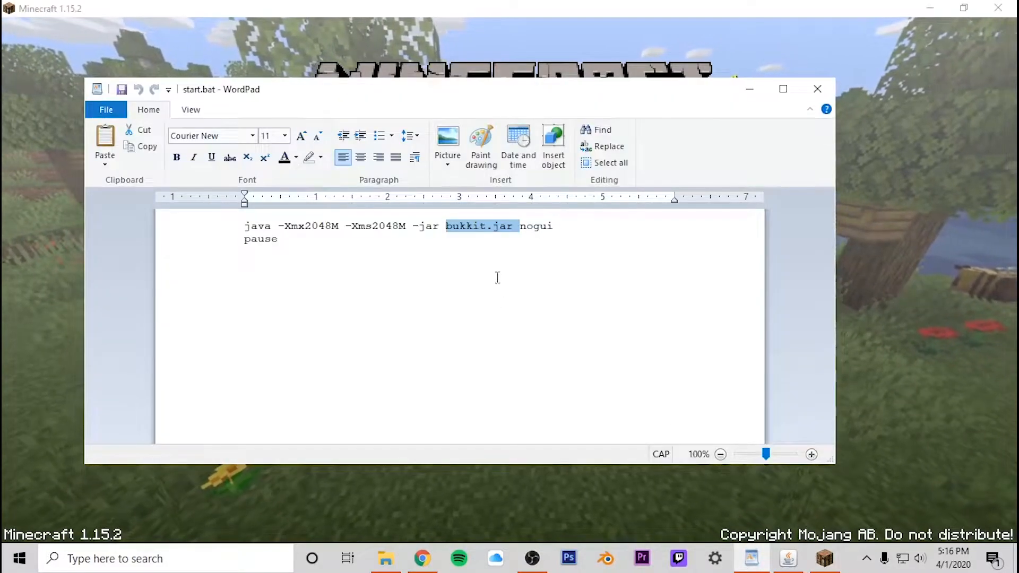
click(749, 89)
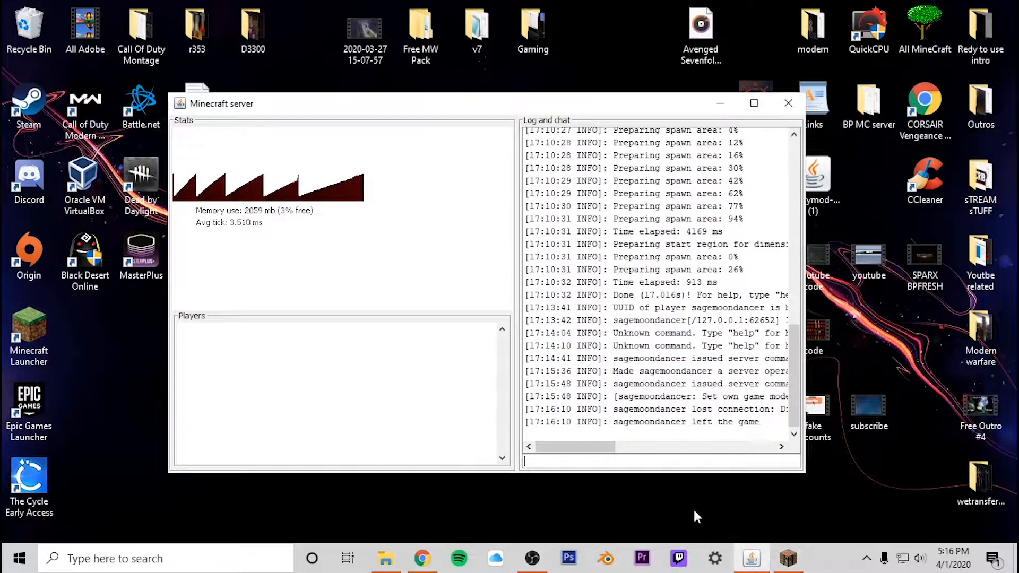
click(385, 558)
double_click(397, 328)
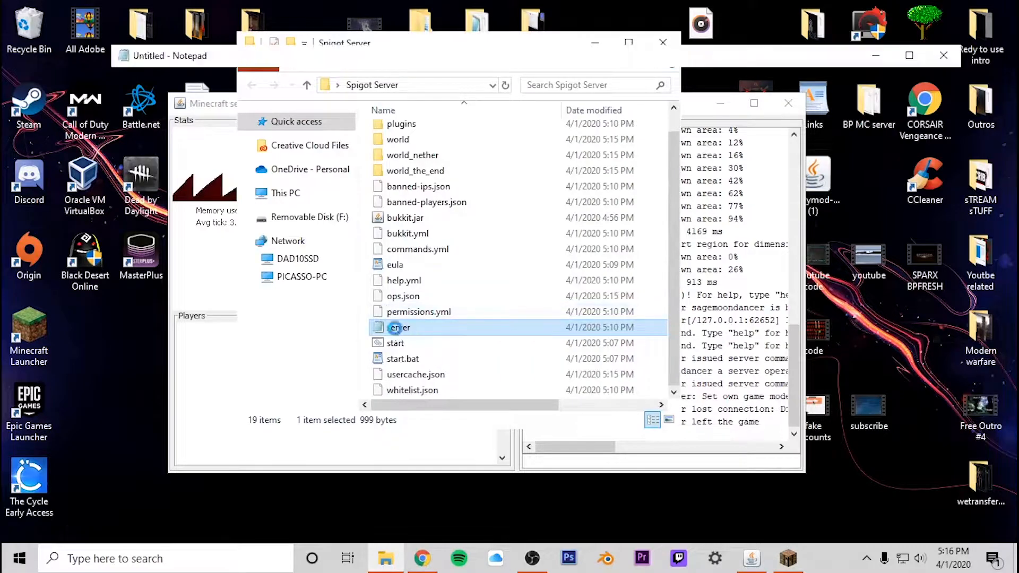
- Set the motd value to "bp fresh spigot server tutorials!" and close the properties file, saving the change
scroll(256, 381, down, 7)
drag(253, 399, 145, 399)
text(bp fresh spigot server tutorials!)
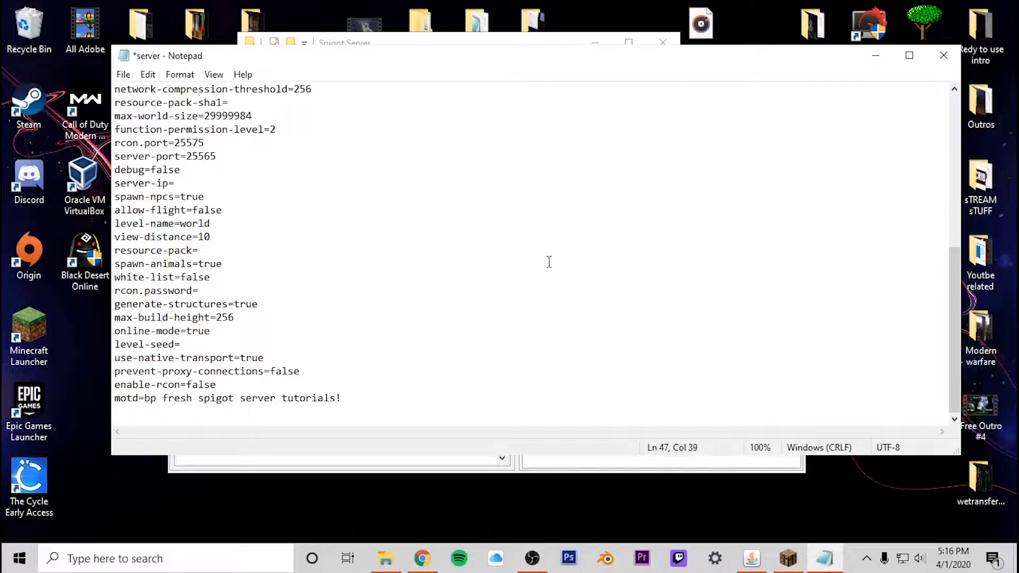
click(941, 53)
click(466, 293)
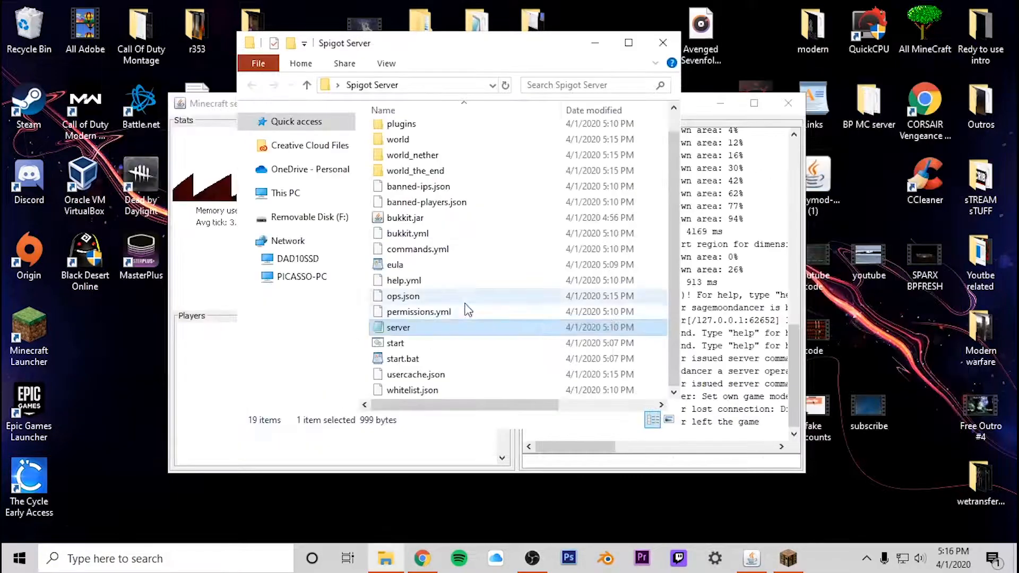
- Minimize the Spigot Server folder and shut down the running Minecraft server with the console command "stop"
click(594, 42)
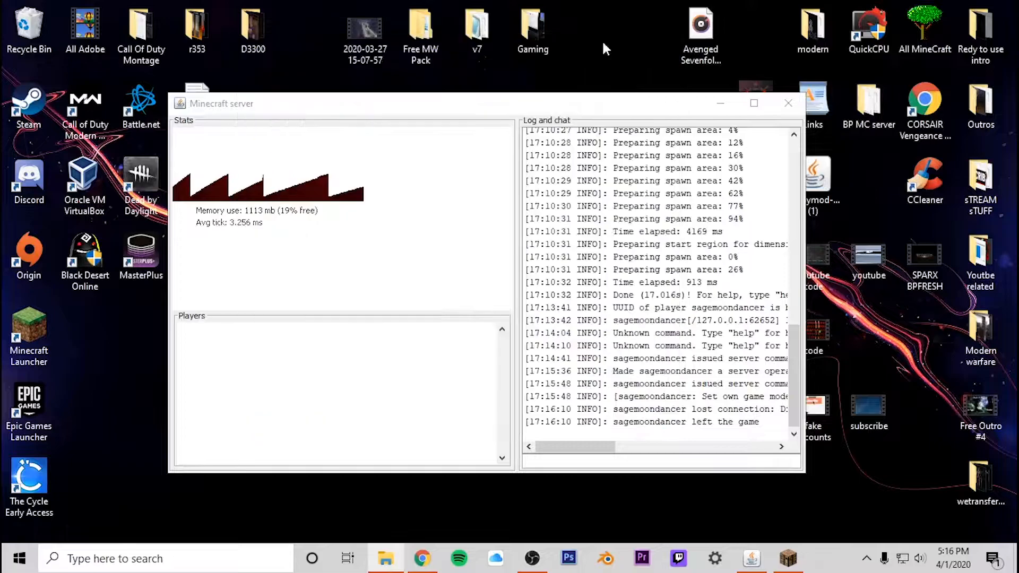
click(569, 461)
text(st)
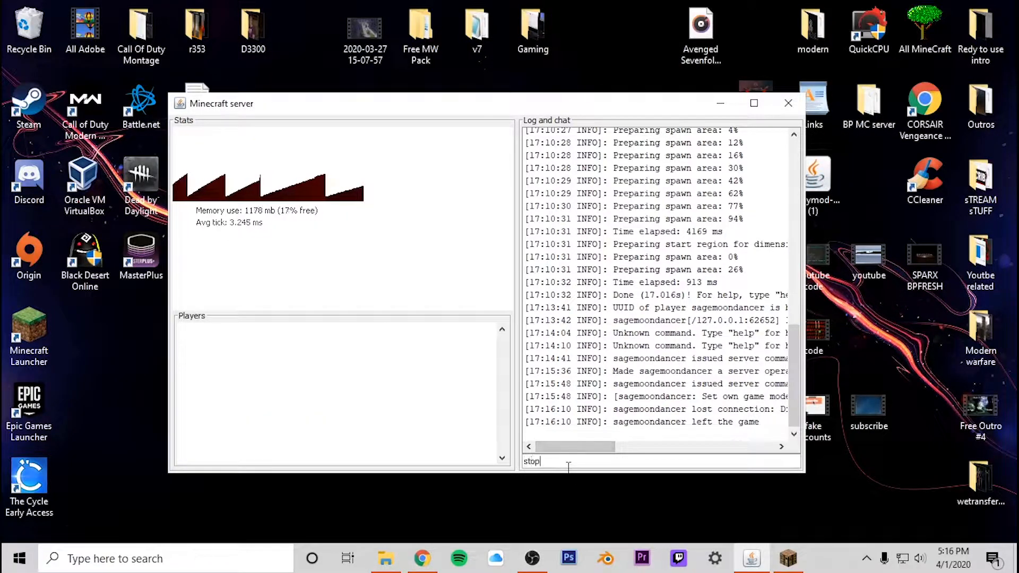
text(op)
key(Return)
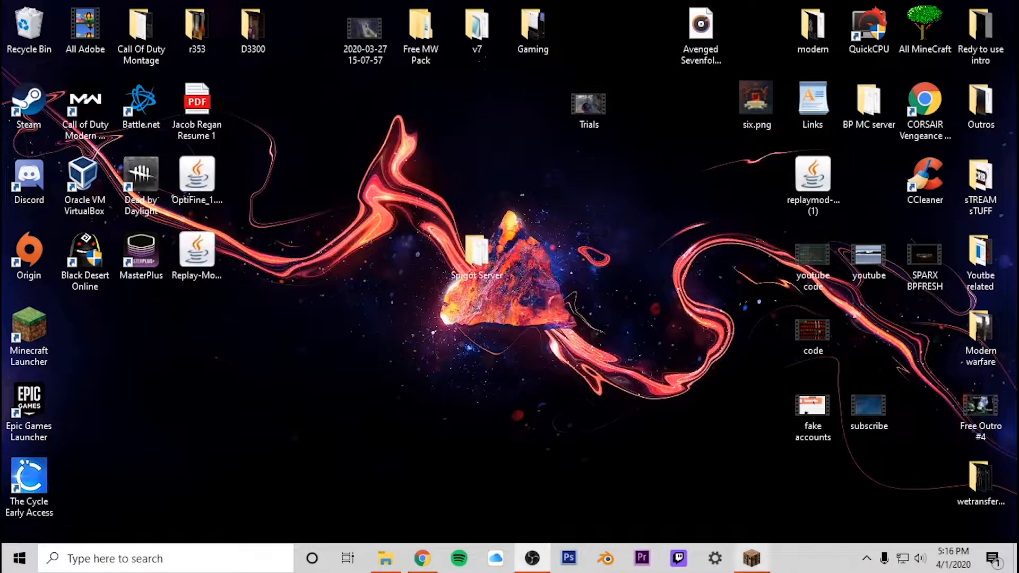
- Switch to Chrome, download the latest WorldEdit plugin file from its Bukkit page, keep the flagged file, and minimize the browser
click(422, 558)
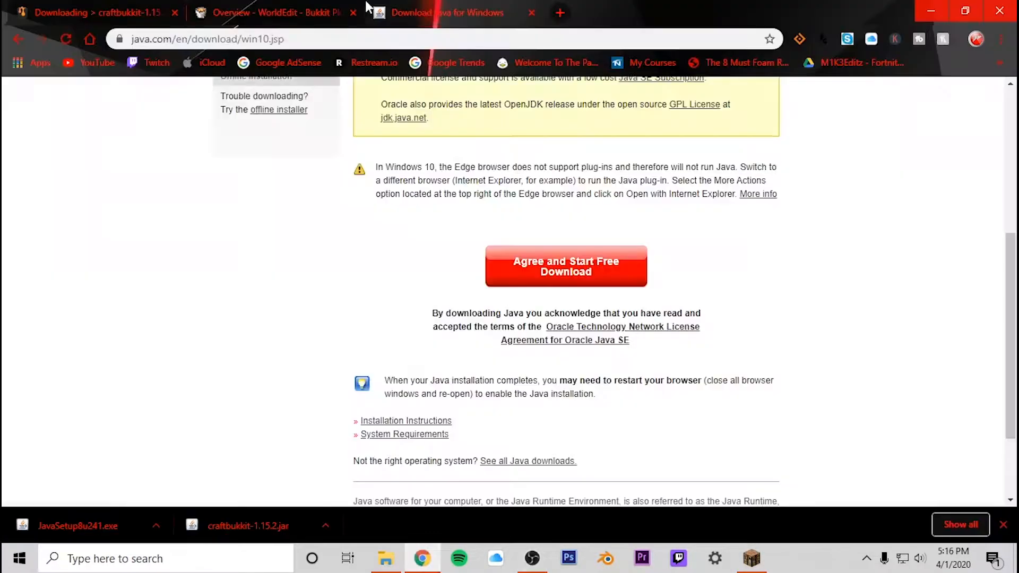
click(313, 9)
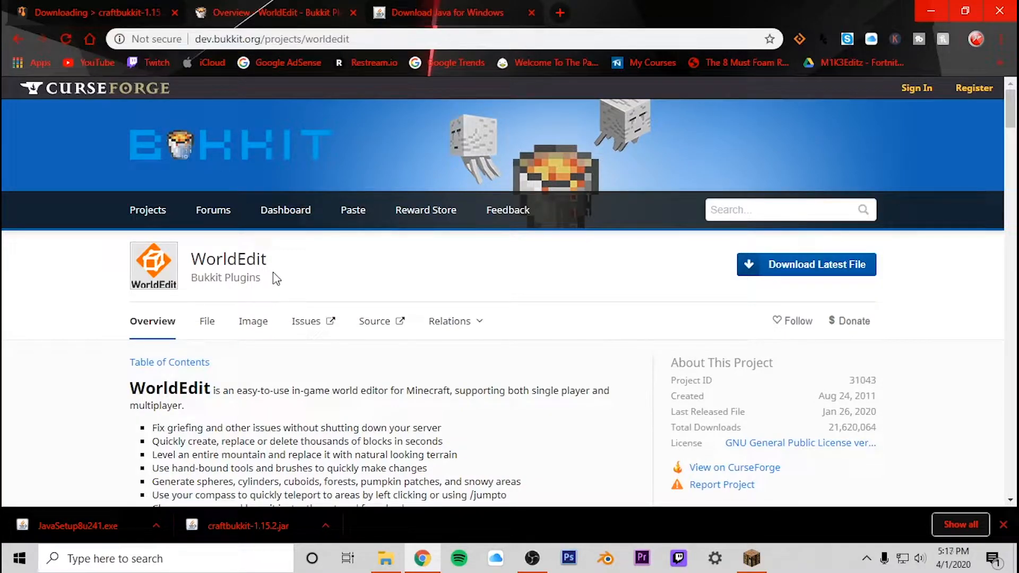
click(780, 264)
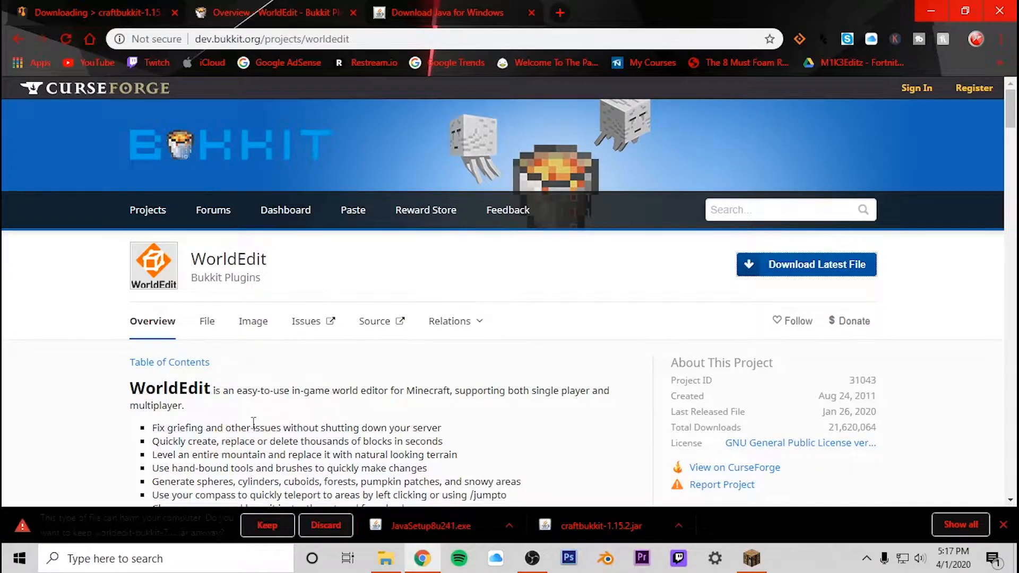
click(268, 525)
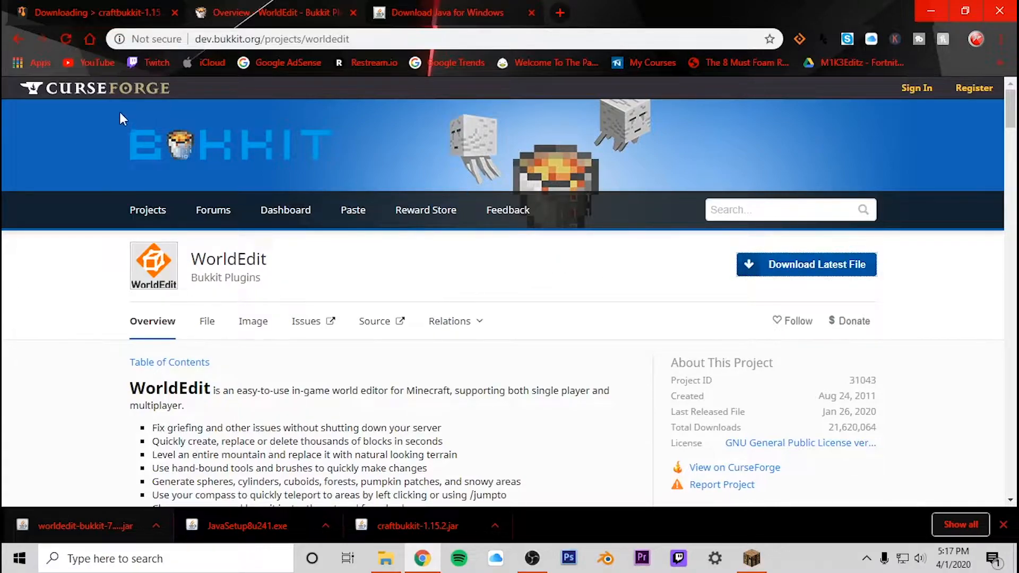
click(931, 11)
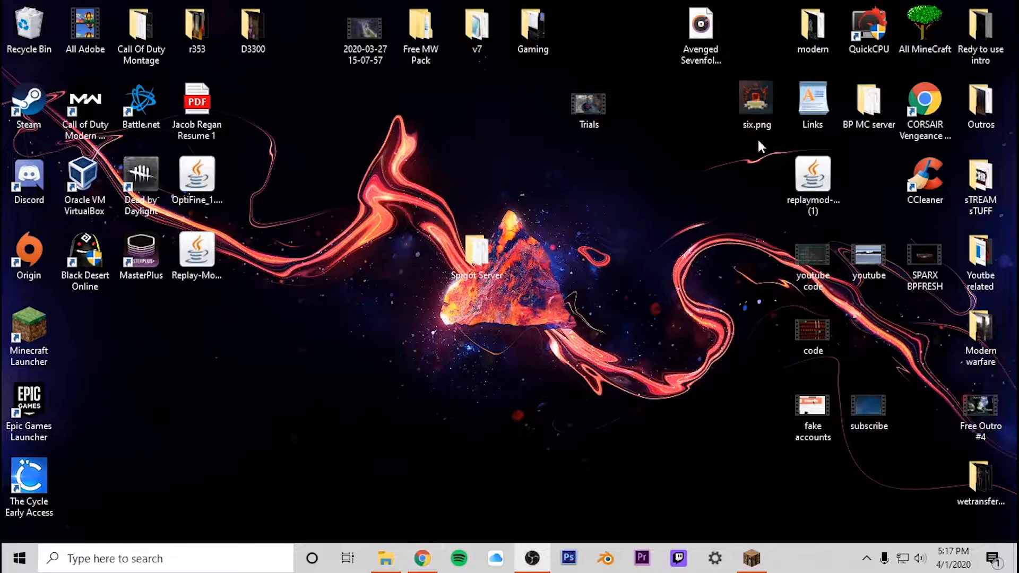
- Open the Downloads folder in a new File Explorer window, move worldedit-bukkit-7.1.0 to the desktop, and close that window
click(384, 558)
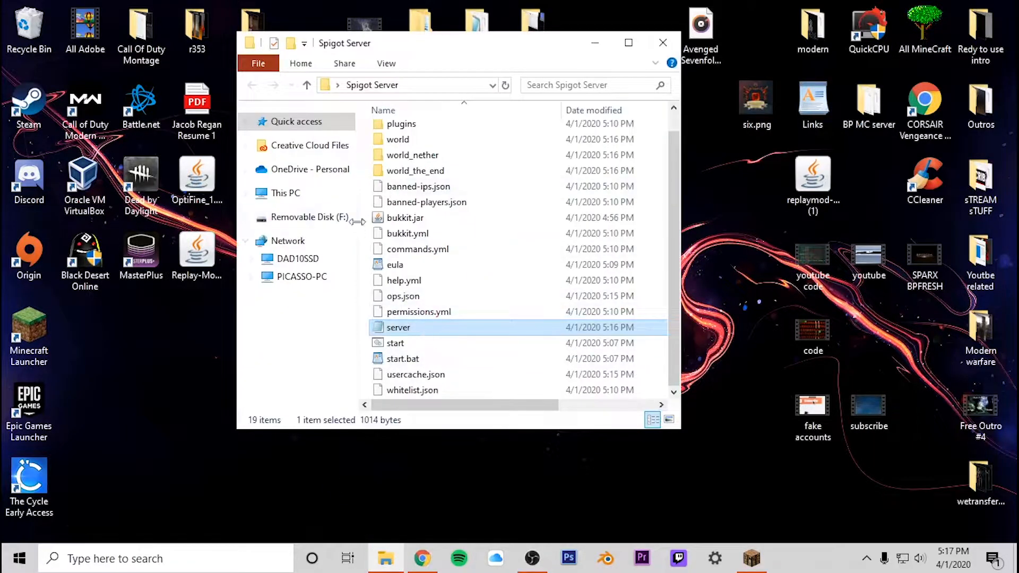
right_click(385, 559)
click(372, 479)
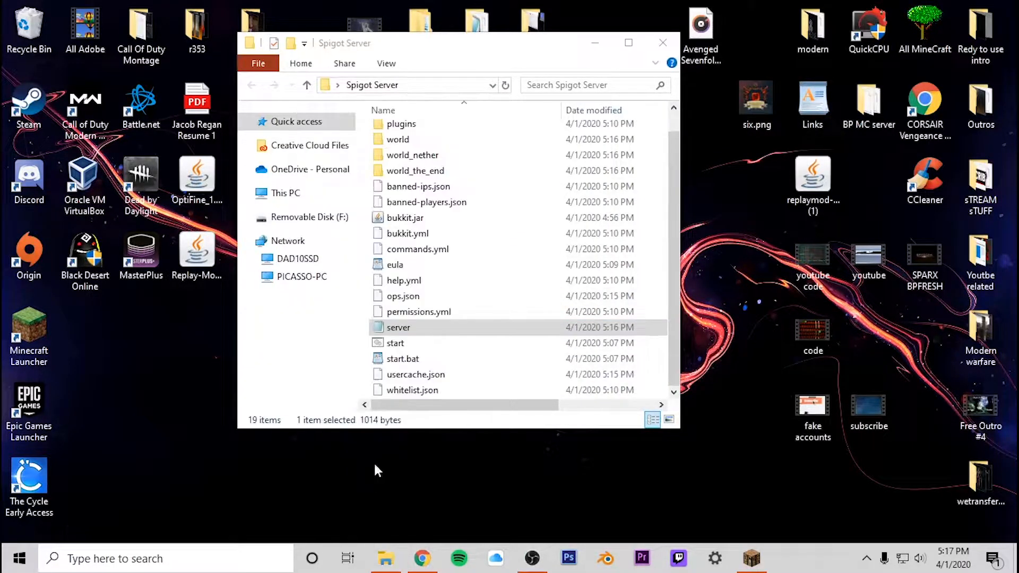
click(466, 227)
double_click(466, 227)
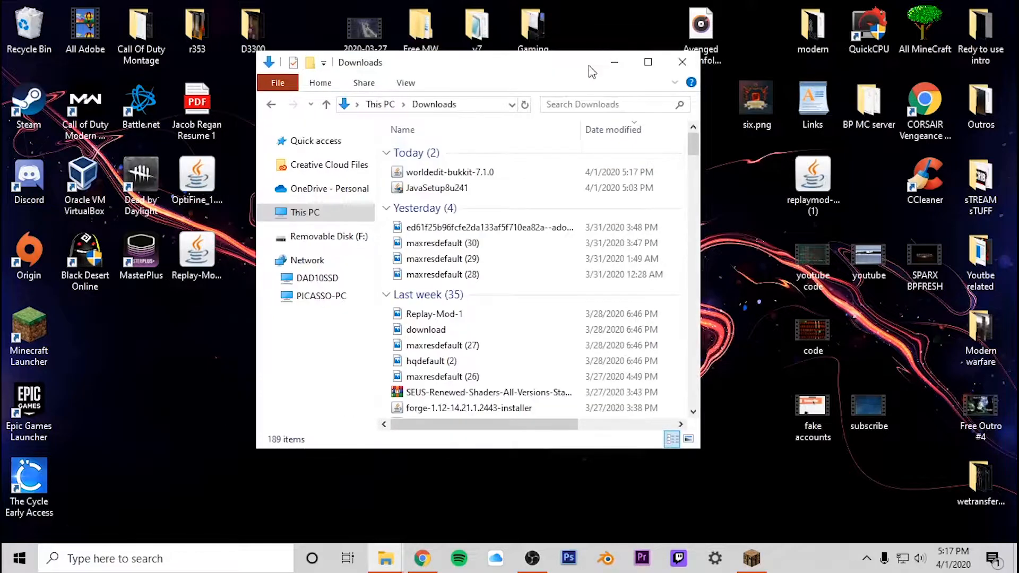
click(484, 173)
drag(474, 175, 477, 475)
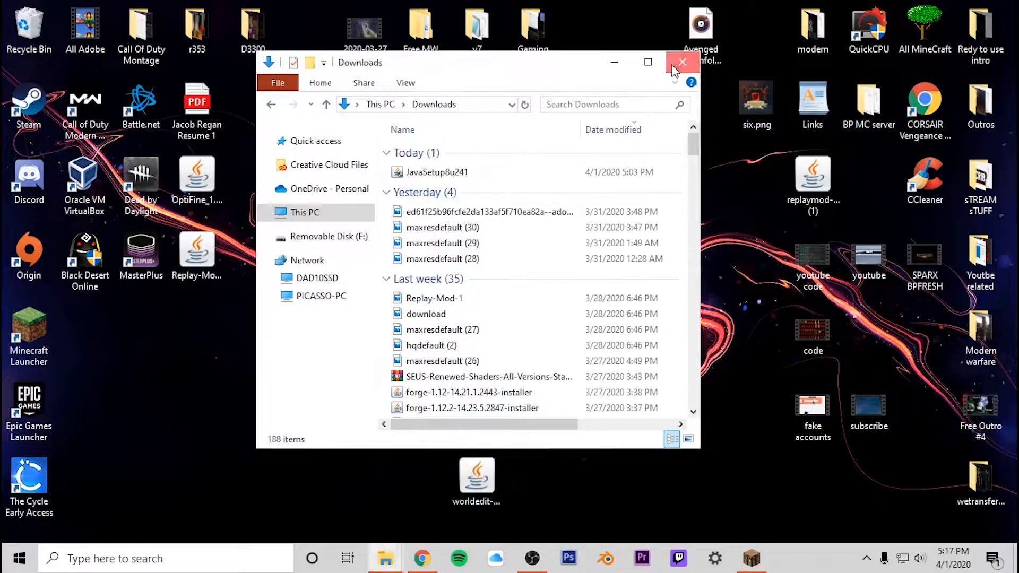
click(682, 62)
- Move the WorldEdit jar from the desktop into the Spigot Server's plugins folder, check that folder, and return to the server folder
click(386, 558)
click(484, 489)
drag(484, 489, 419, 148)
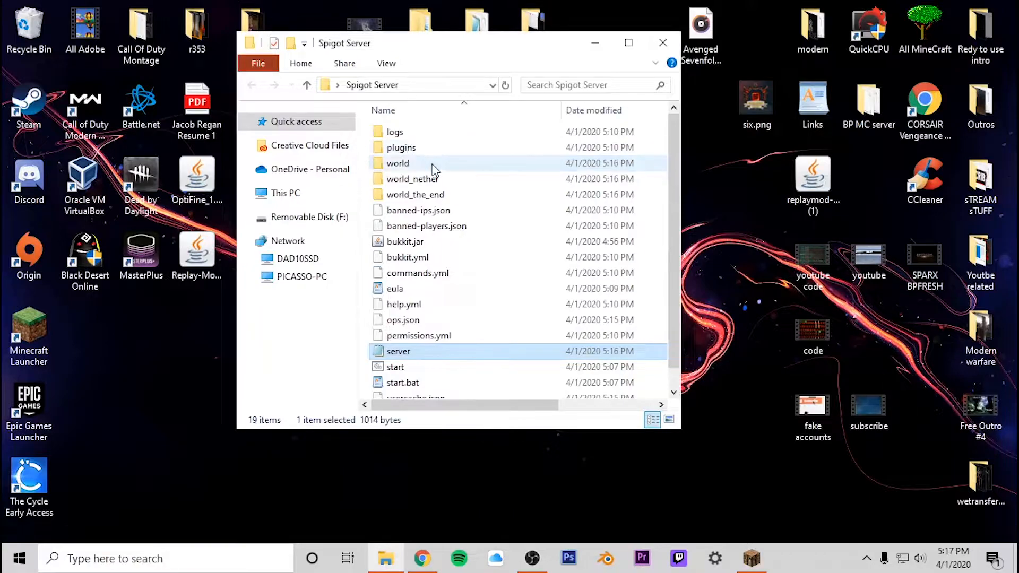
double_click(406, 147)
click(255, 85)
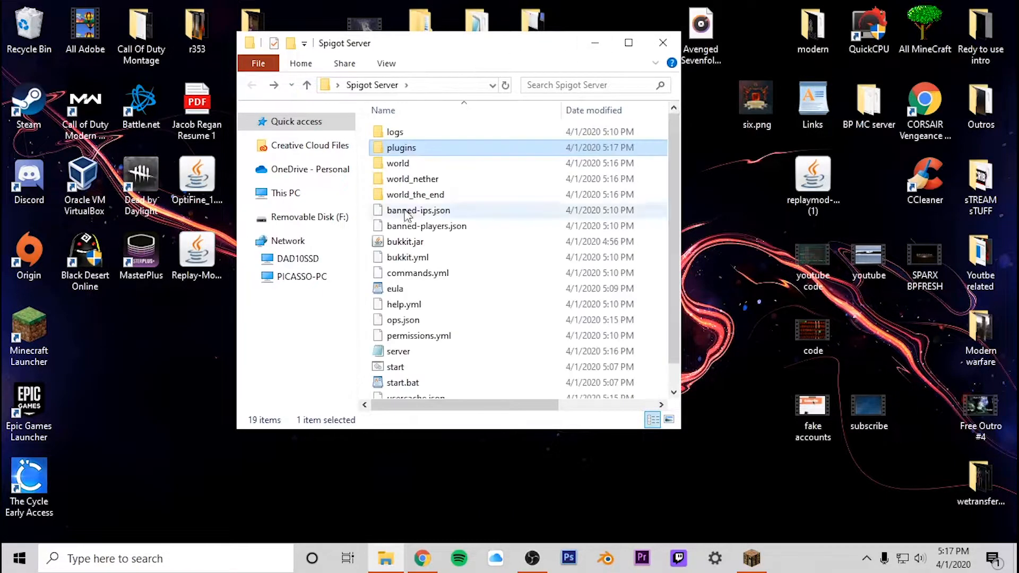
- Launch the server by opening bukkit.jar with Java, let it finish loading, and minimize the server window
right_click(409, 245)
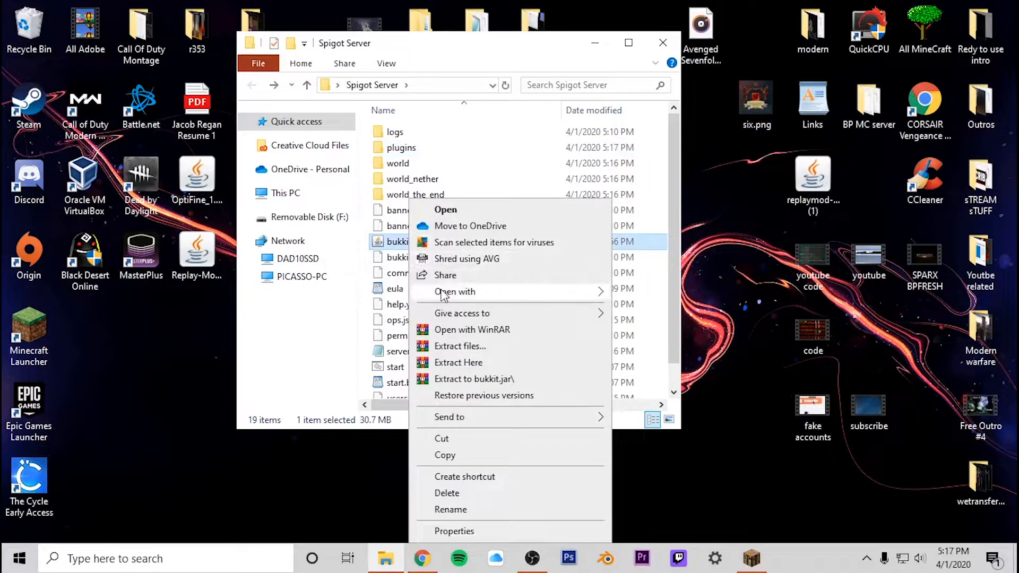
mouse_move(444, 295)
click(688, 297)
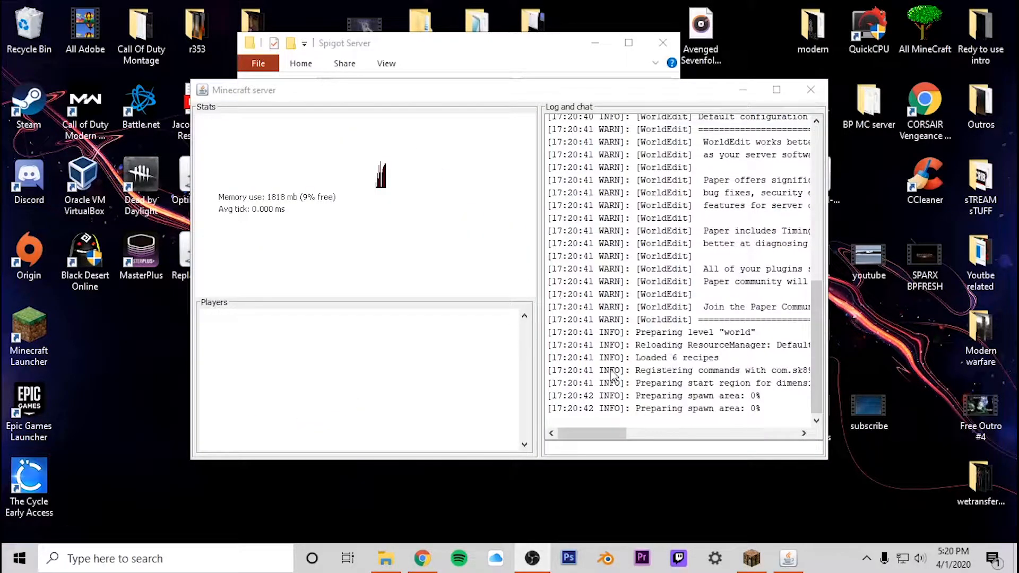
mouse_move(573, 432)
mouse_down()
mouse_move(581, 448)
mouse_move(593, 442)
mouse_move(573, 439)
mouse_up()
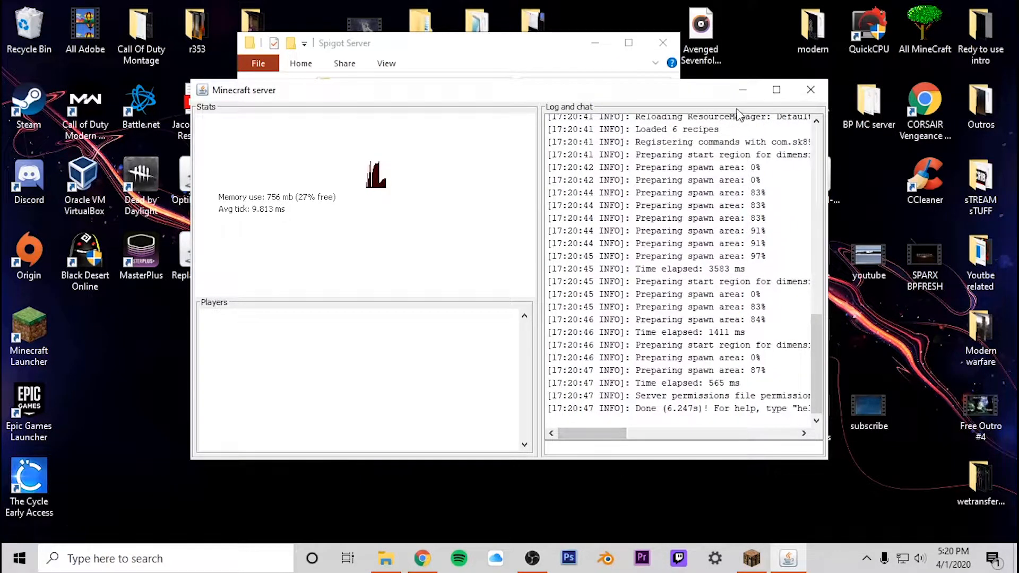
click(742, 90)
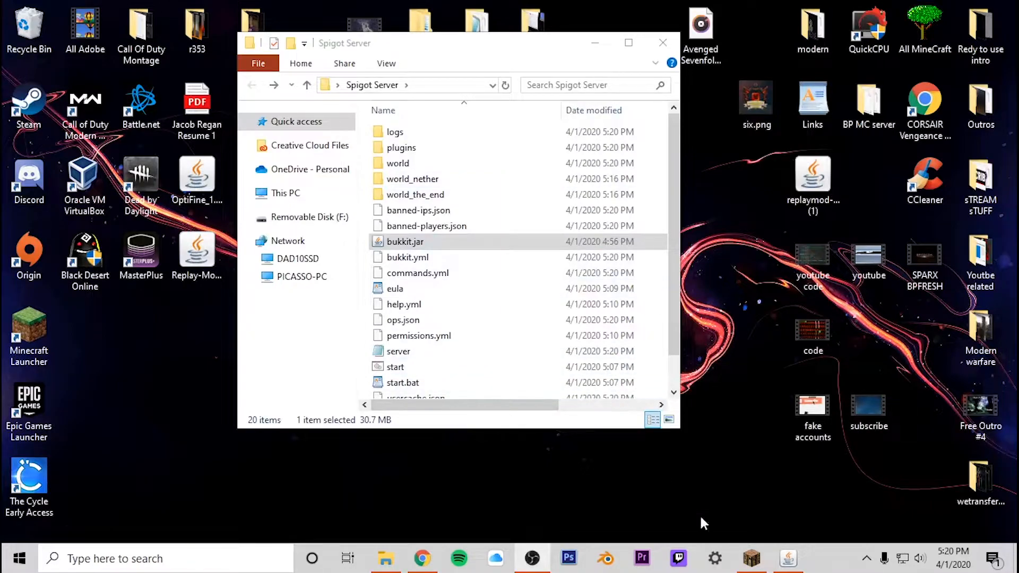
- Switch to Minecraft and join the "BP spigot" server from the multiplayer list
click(748, 561)
click(664, 518)
click(485, 273)
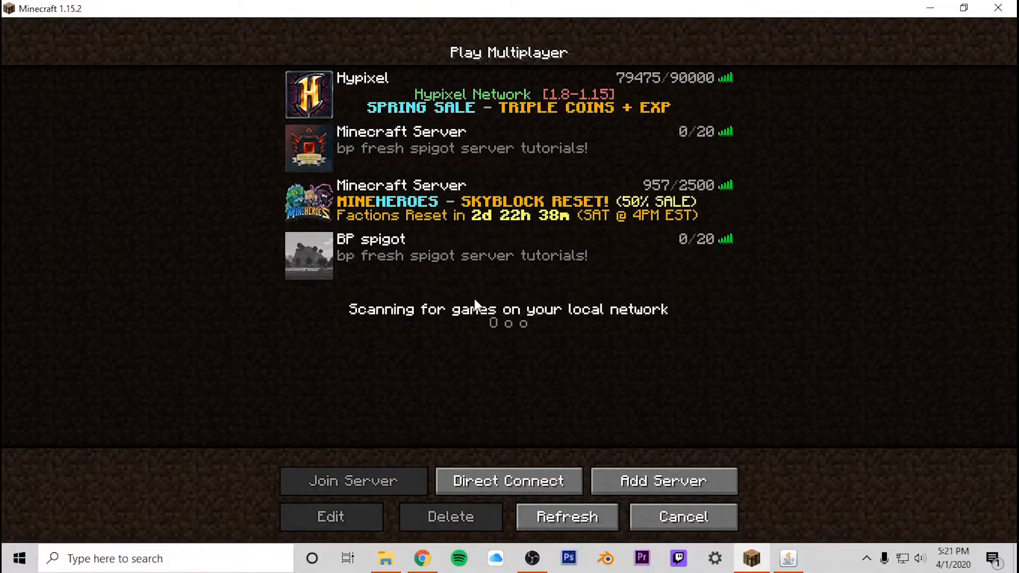
click(352, 260)
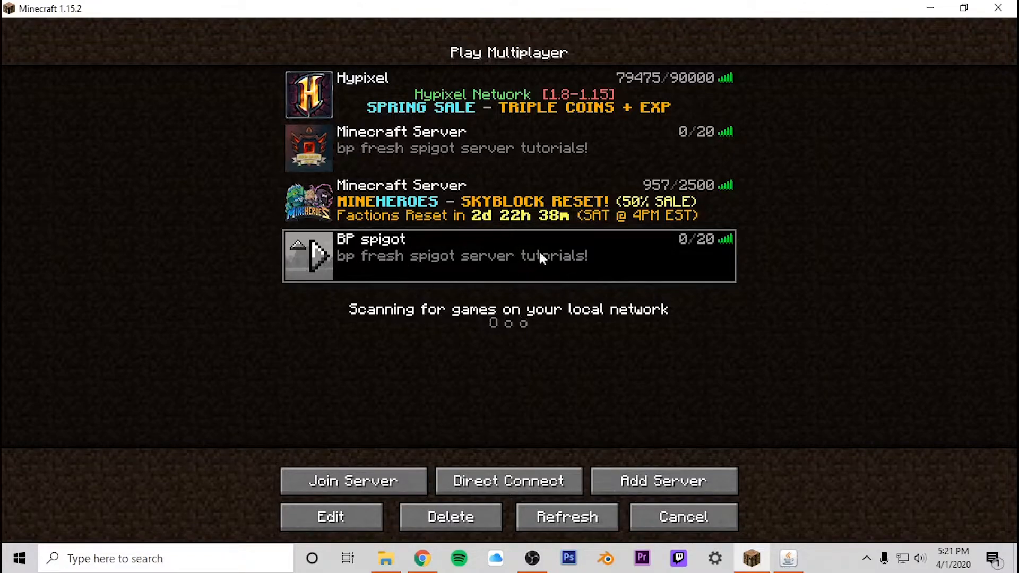
click(318, 257)
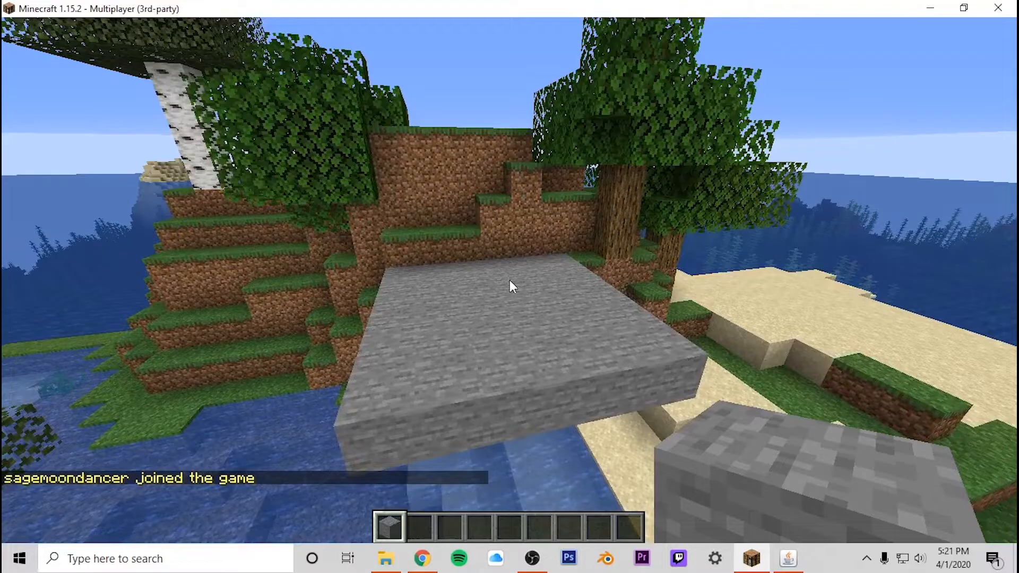
- Get the WorldEdit selection axe with the command //wand and hold it
key(slash)
text(/wand)
key(Return)
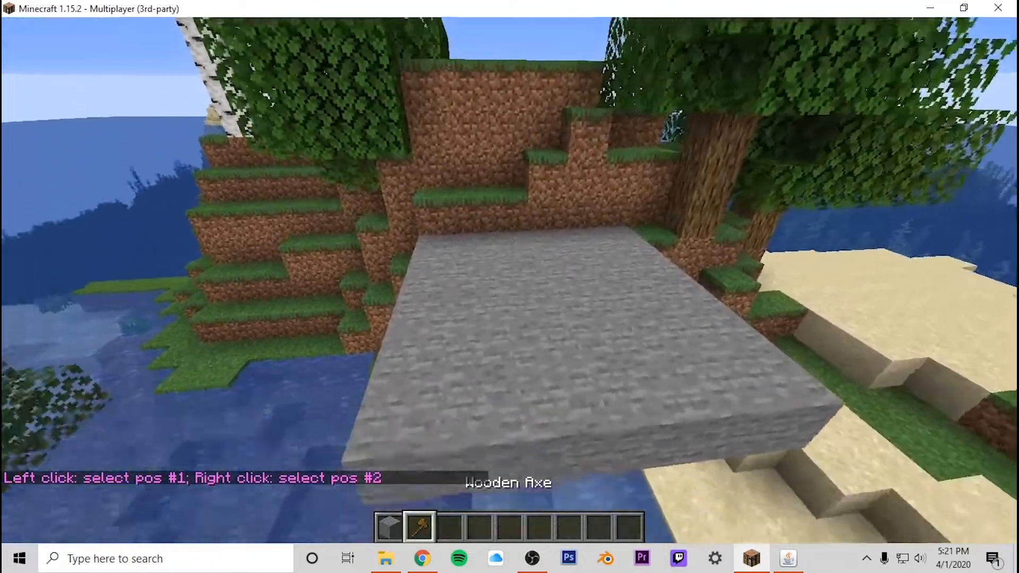
scroll(509, 280, down, 1)
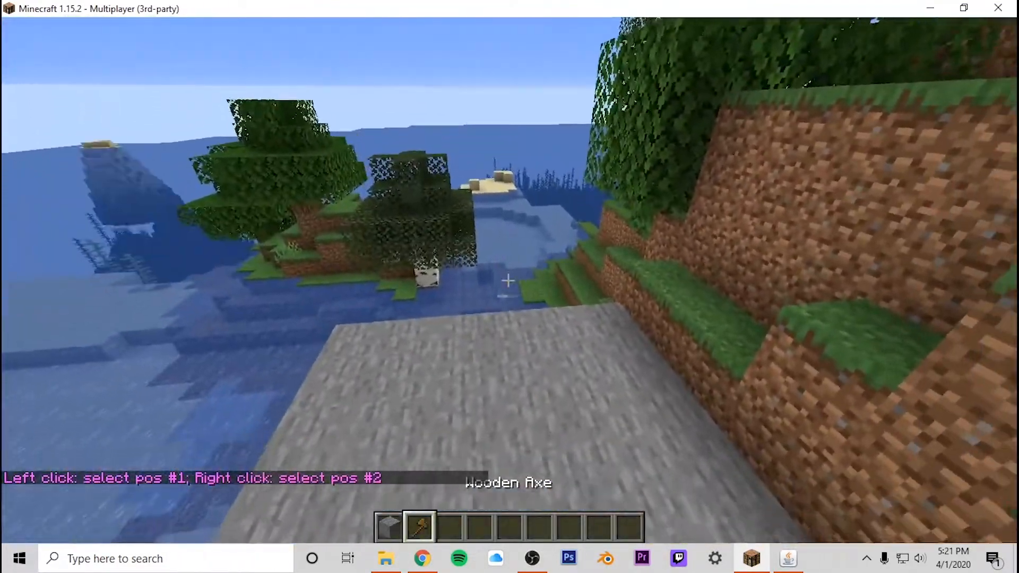
- Build a stone pillar on the platform's hillside corner and select from its top (132, 74, -74) to the platform's opposite corner (137, 66, -69)
scroll(508, 280, up, 1)
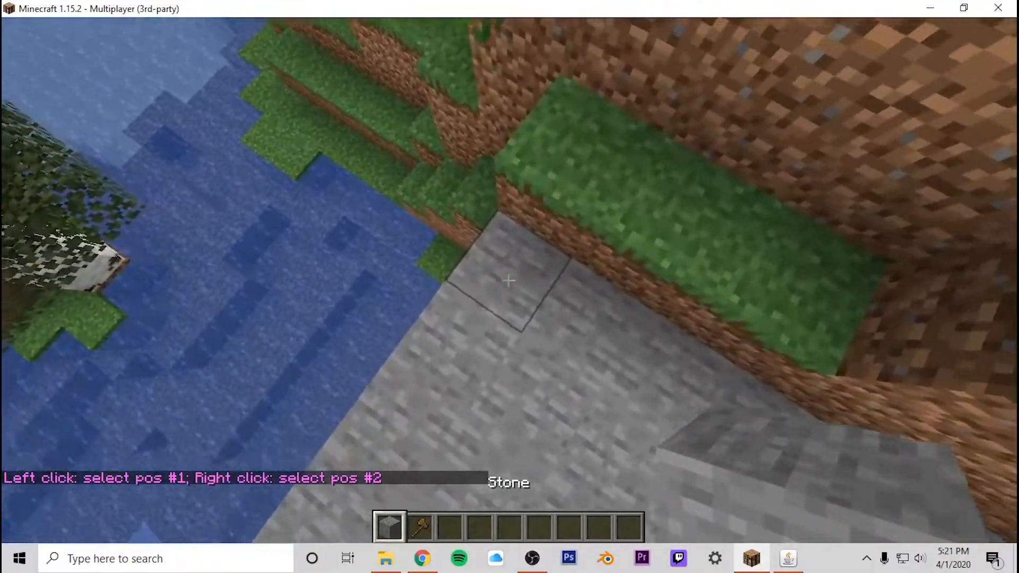
right_click(509, 281)
scroll(509, 280, down, 1)
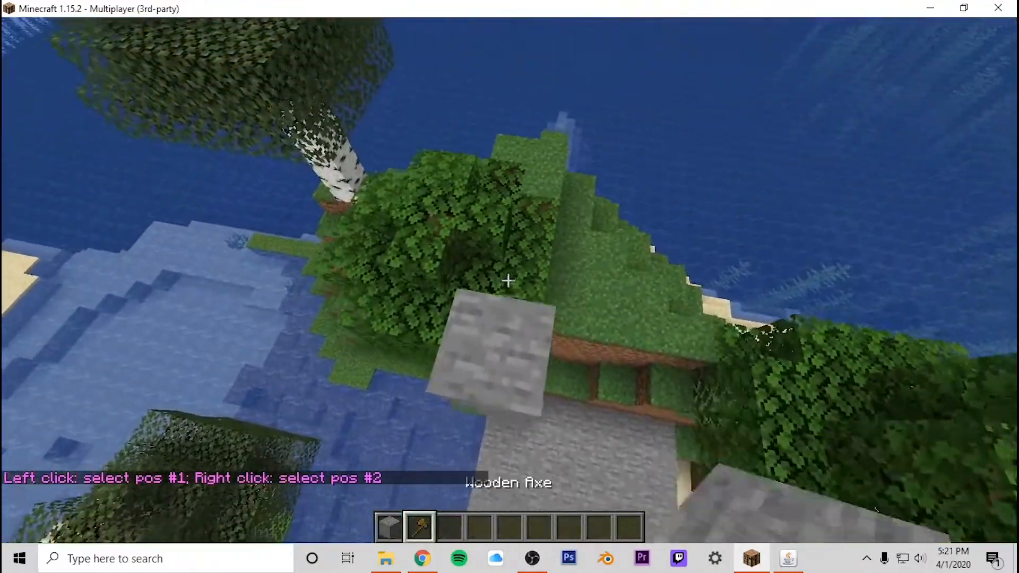
click(509, 280)
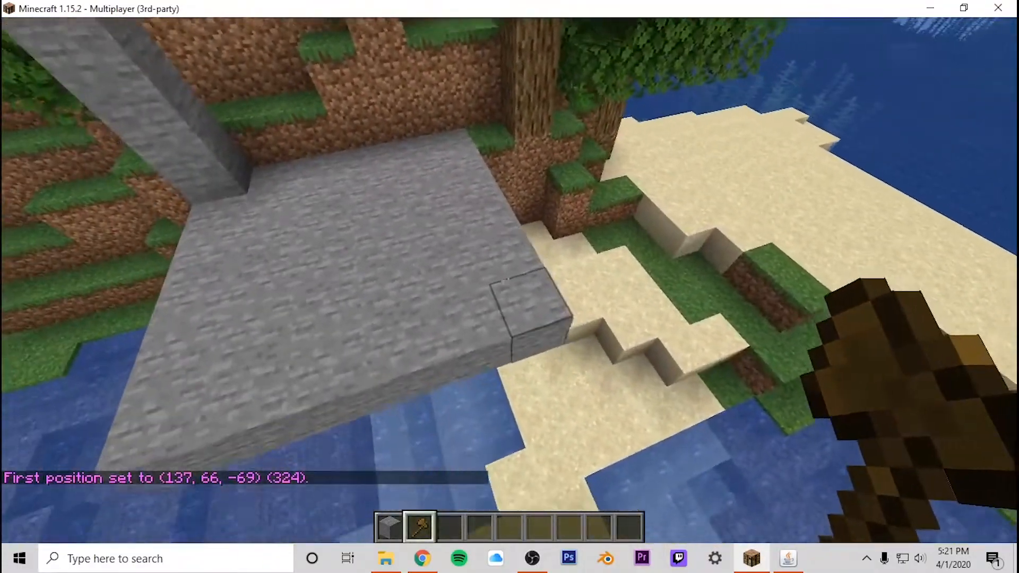
click(508, 280)
- Fill the selected region above the platform with stone using //set stone
text(//set ##)
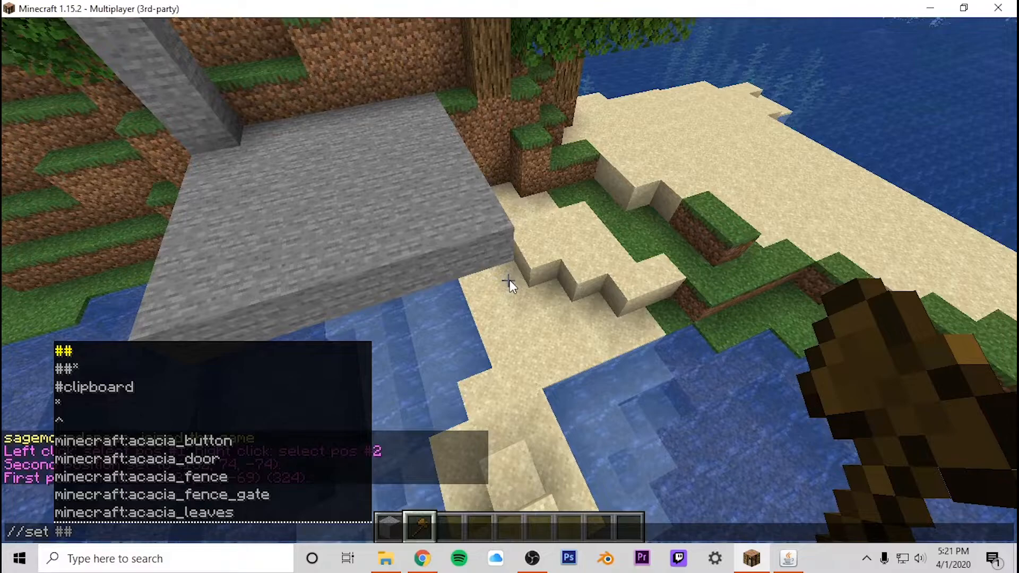
key(BackSpace)
key(BackSpace)
text(stone)
key(Return)
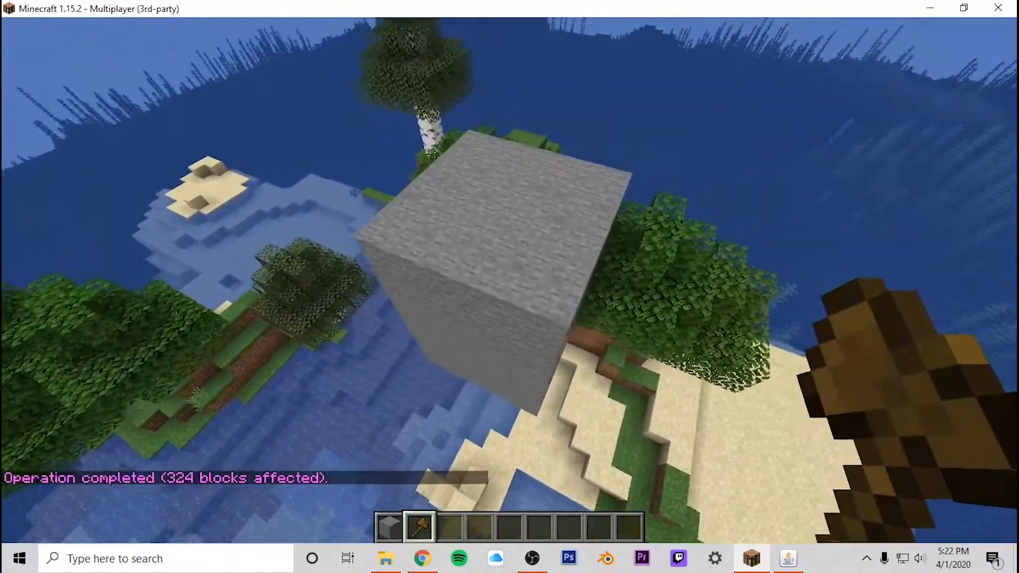
- Place a stone row from the cuboid across the sand and select from its far end (154, 63, -69) to the cuboid's top corner (137, 74, -69)
key(1)
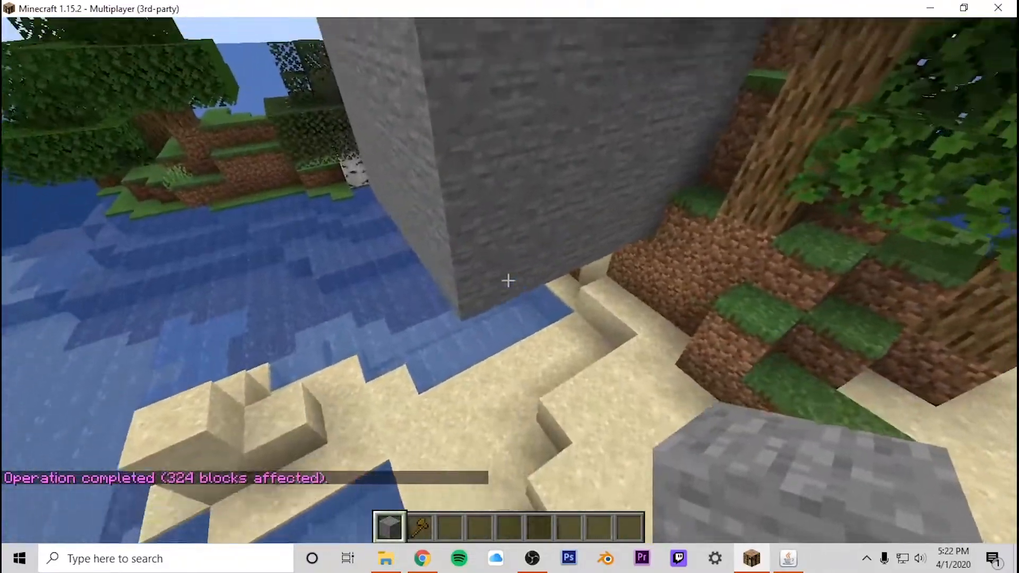
right_click(509, 281)
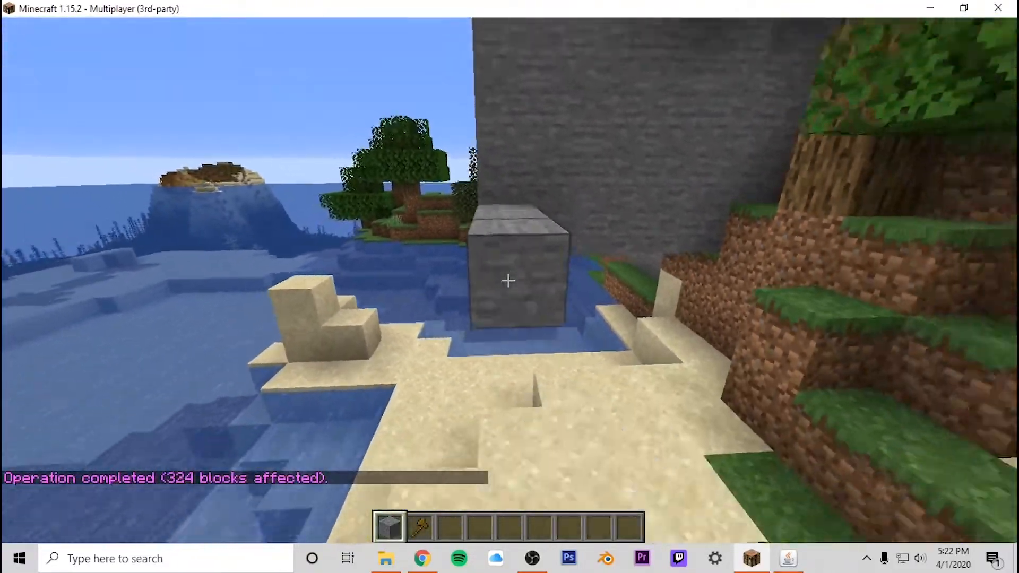
key(2)
right_click(509, 281)
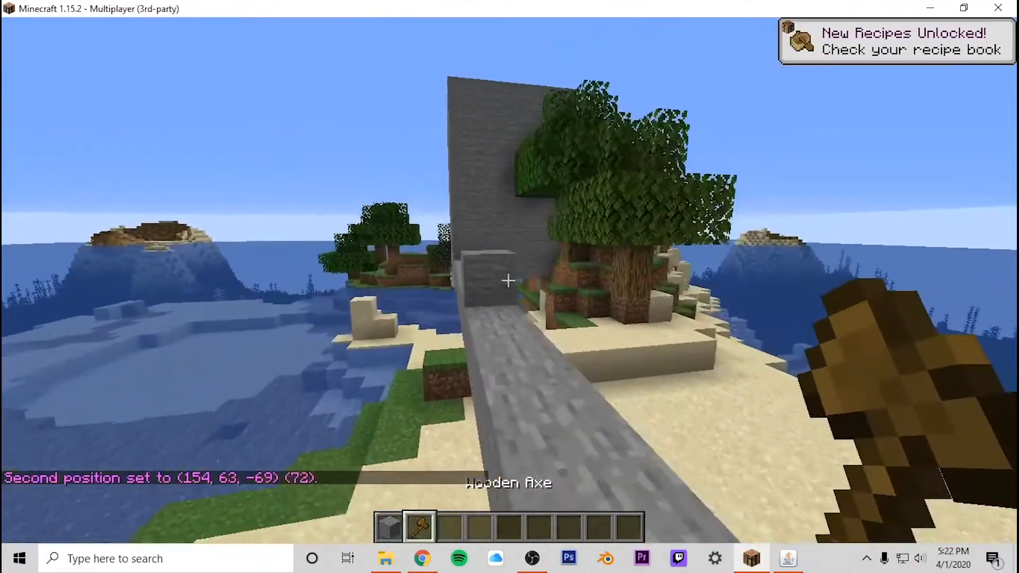
click(508, 281)
- Fill the selected wall region along the stone row with //set stone
key(slash)
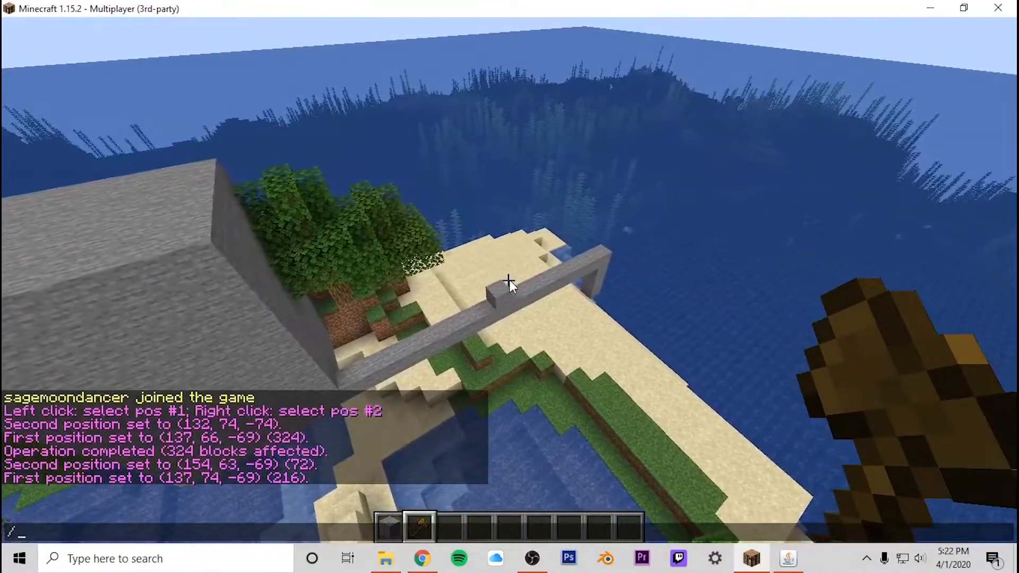
text(/set stone)
key(Return)
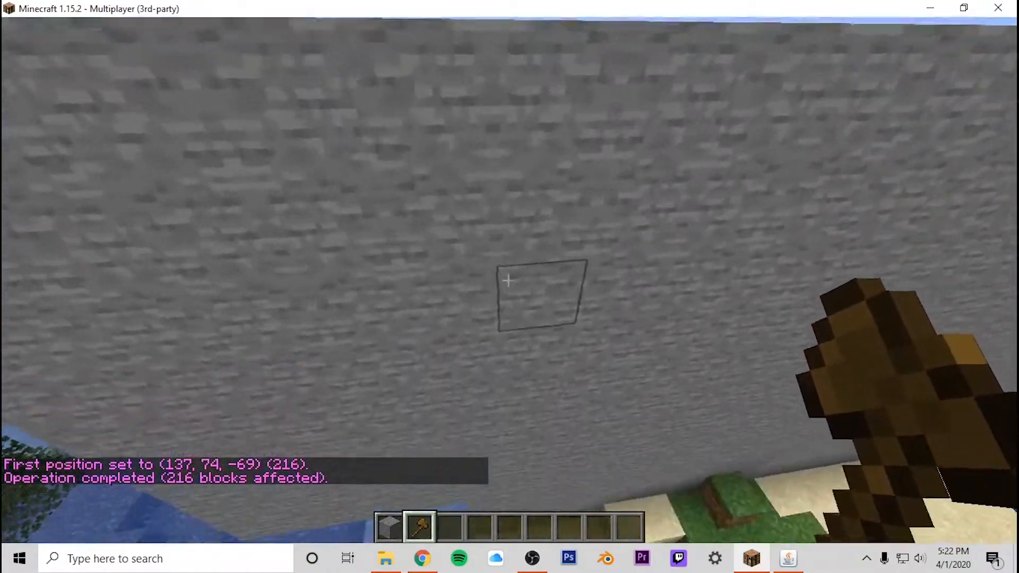
- Add another stone wall with WorldEdit, setting its second position at (137, 66, -59), and take the stone block in hand
key(1)
key(s)
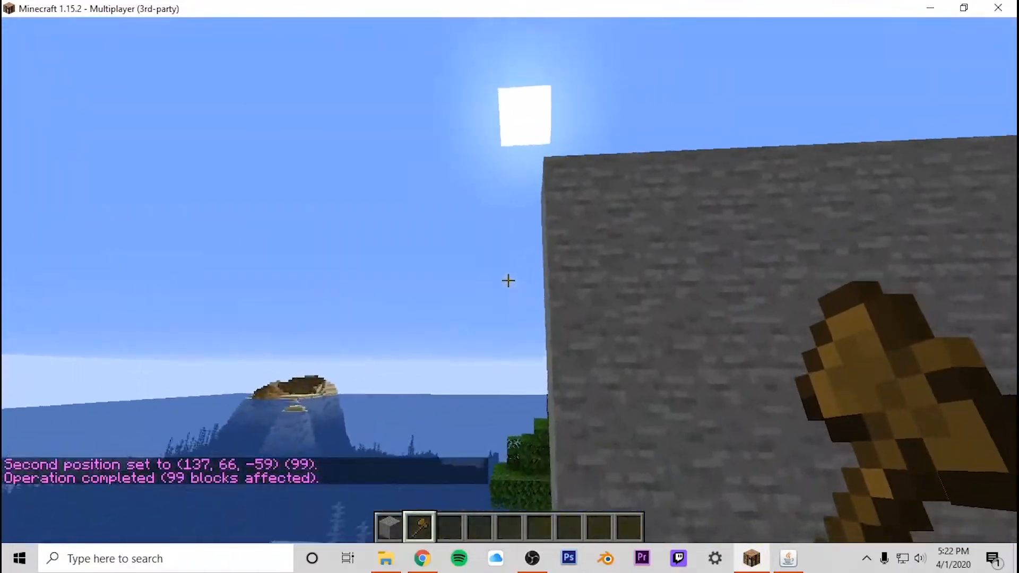
key(1)
key(w)
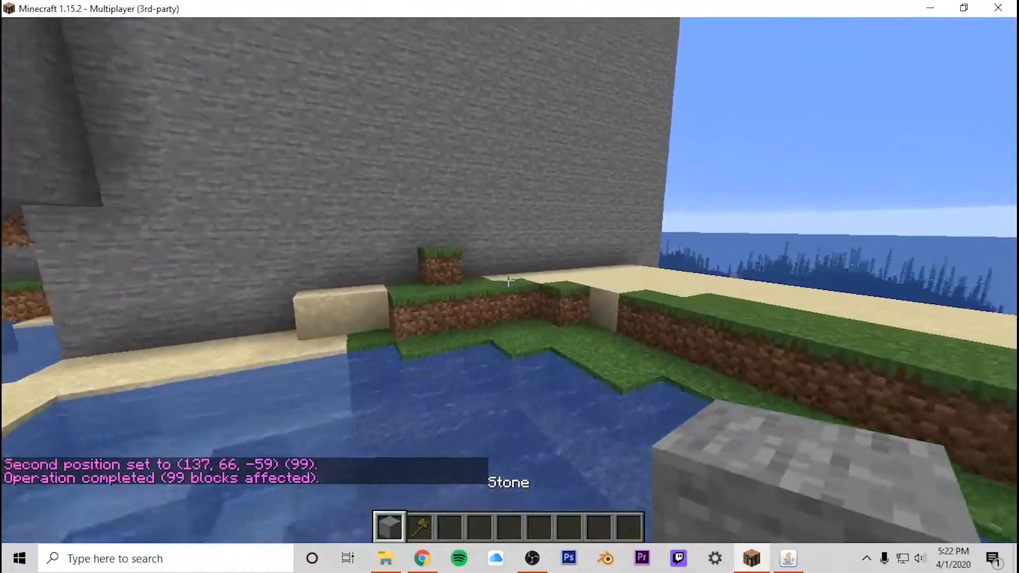
- Place a stone block in the water beside the sand's corner and set it as the second WorldEdit position at (154, 64, -59)
key(w)
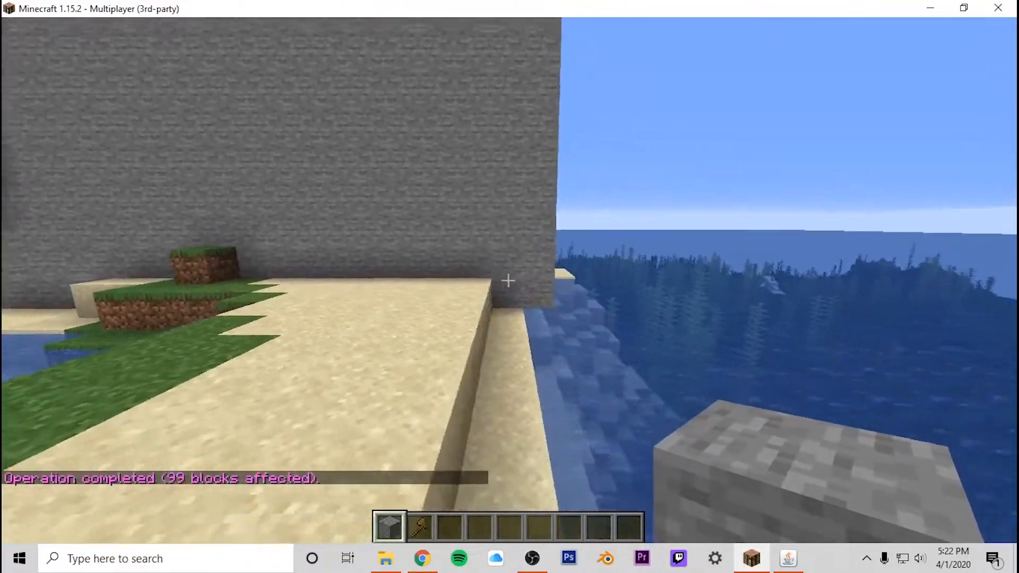
key(w)
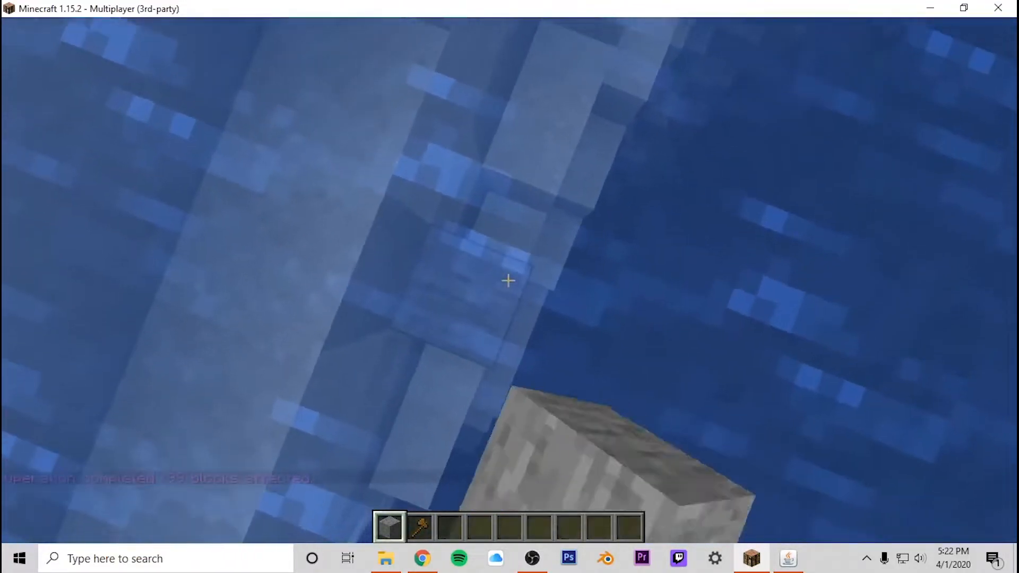
right_click(508, 280)
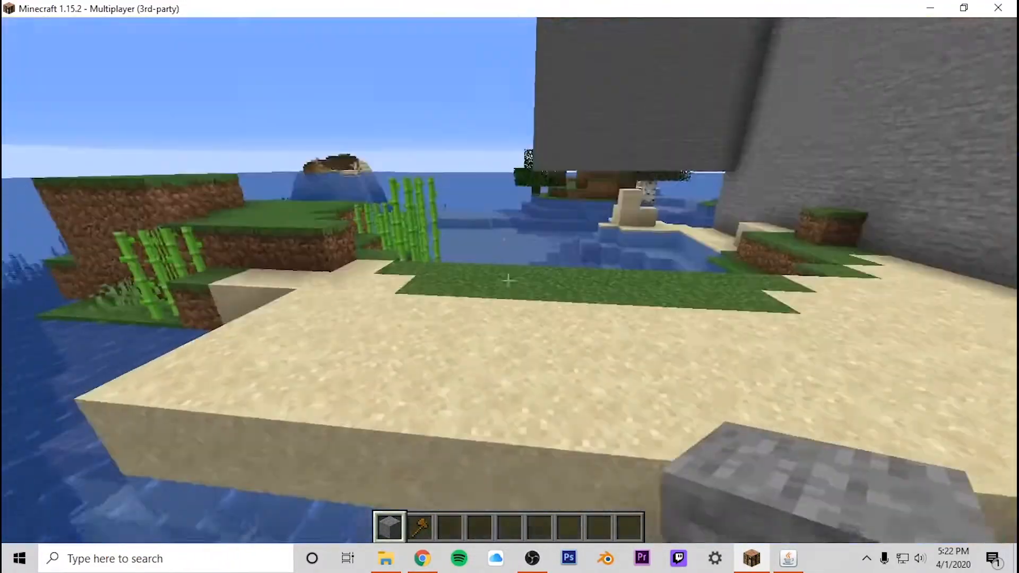
key(2)
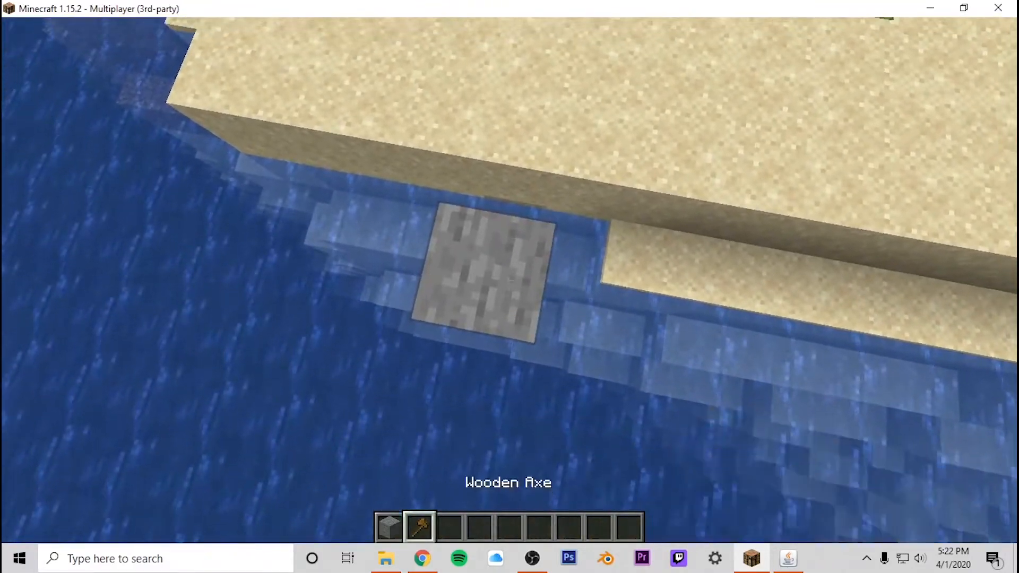
right_click(508, 280)
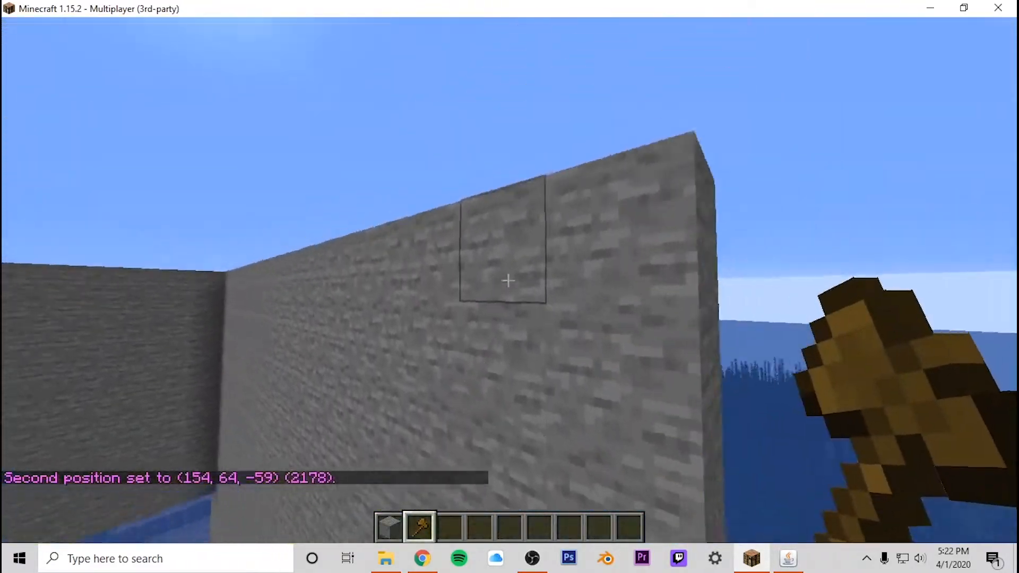
- Set the first position at the wall's top corner (154, 74, -69) and fill the selection with //set stone
click(508, 280)
key(slash)
text(/set stone)
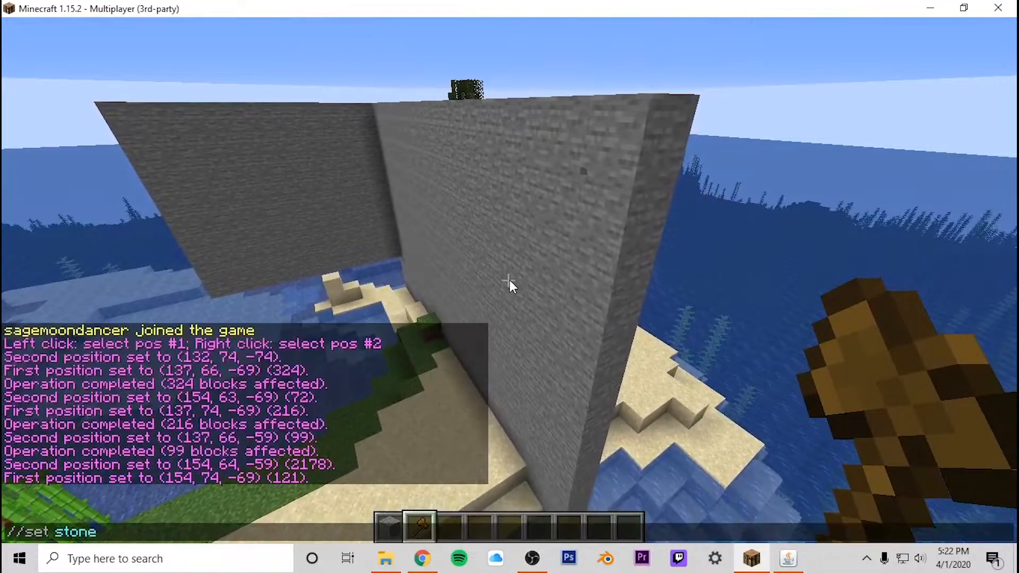
key(Return)
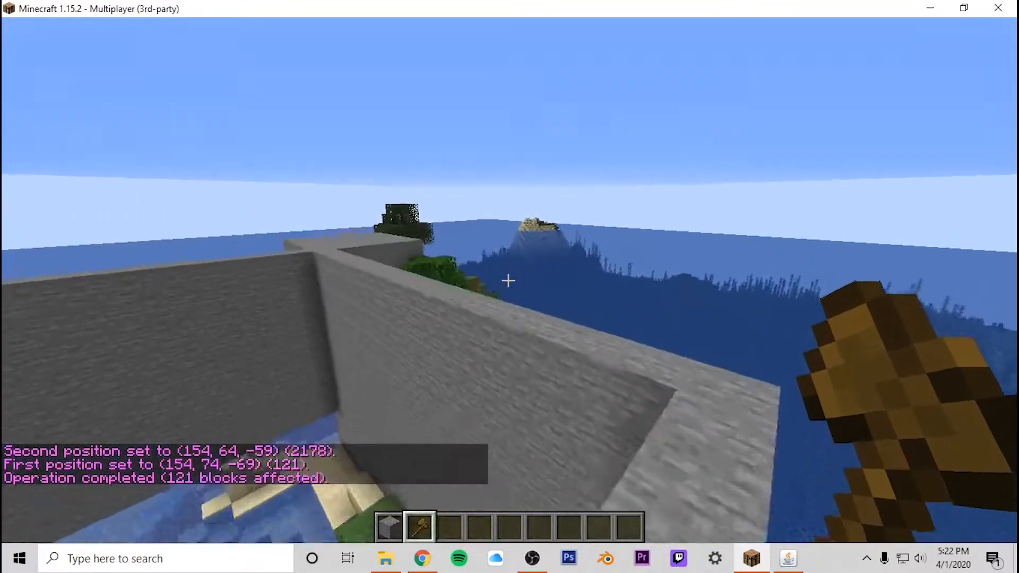
- Fill the floor between the walls with stone using WorldEdit, with the second position at (137, 64, -69)
key(shift)
key(w)
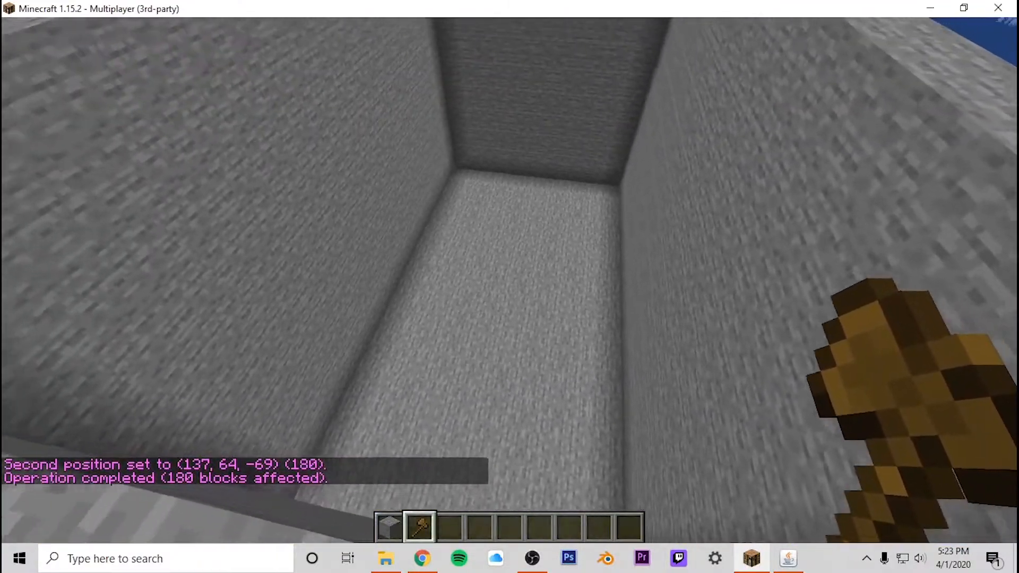
- Walk around the tops of the stone walls and inspect the enclosure and its floor
key(w)
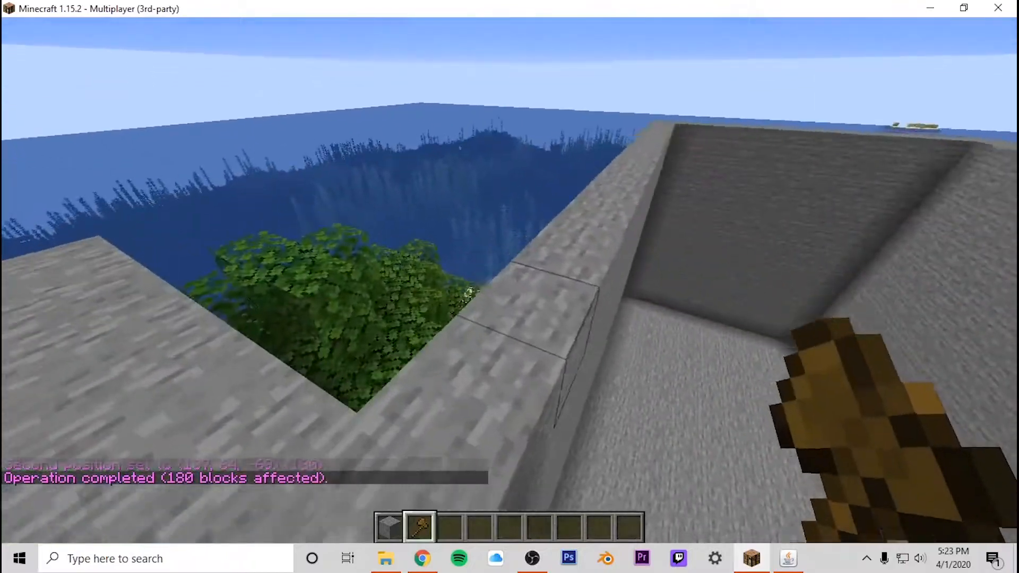
key(w)
key(w)
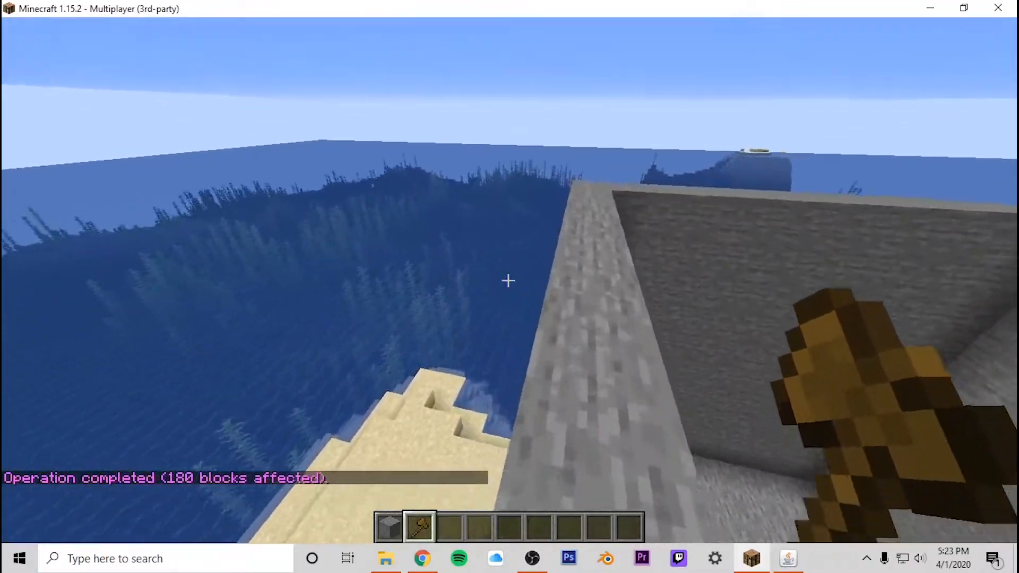
key(w)
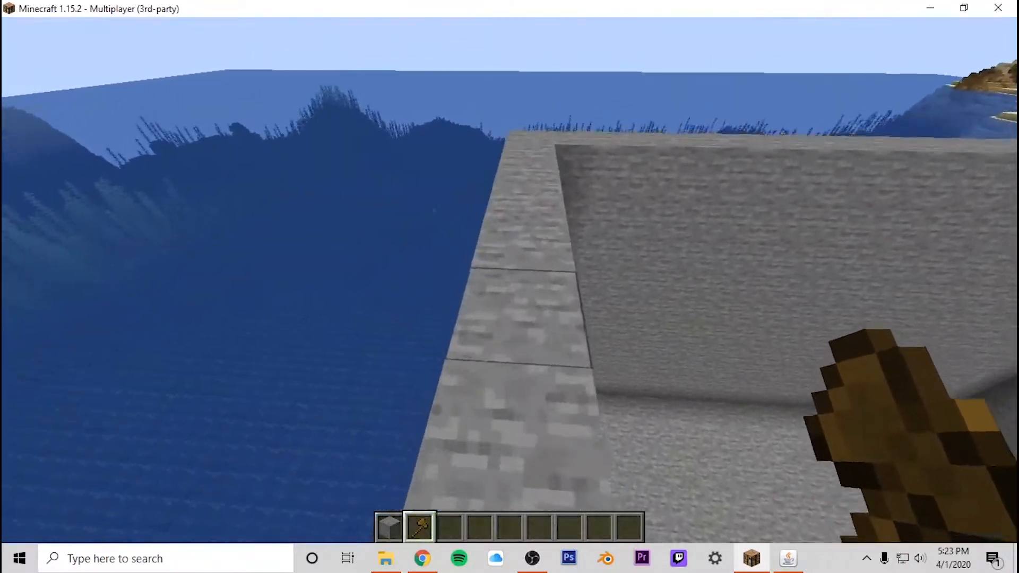
key(w)
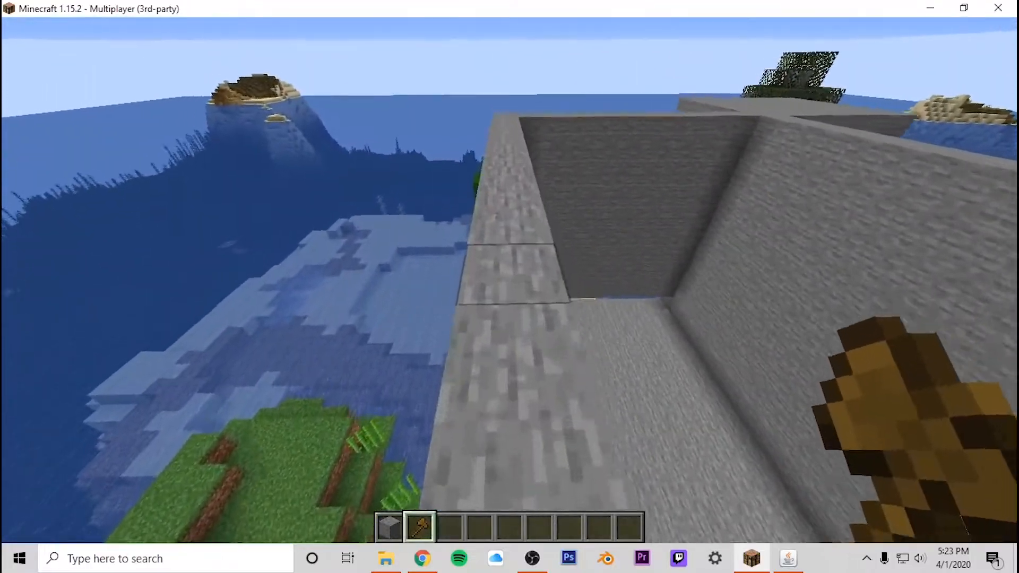
key(w)
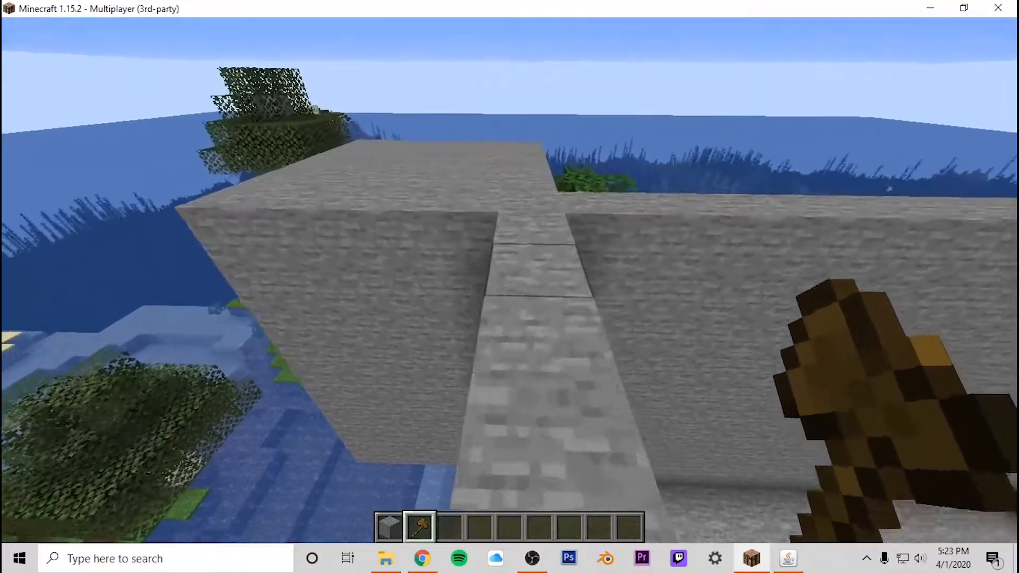
key(w)
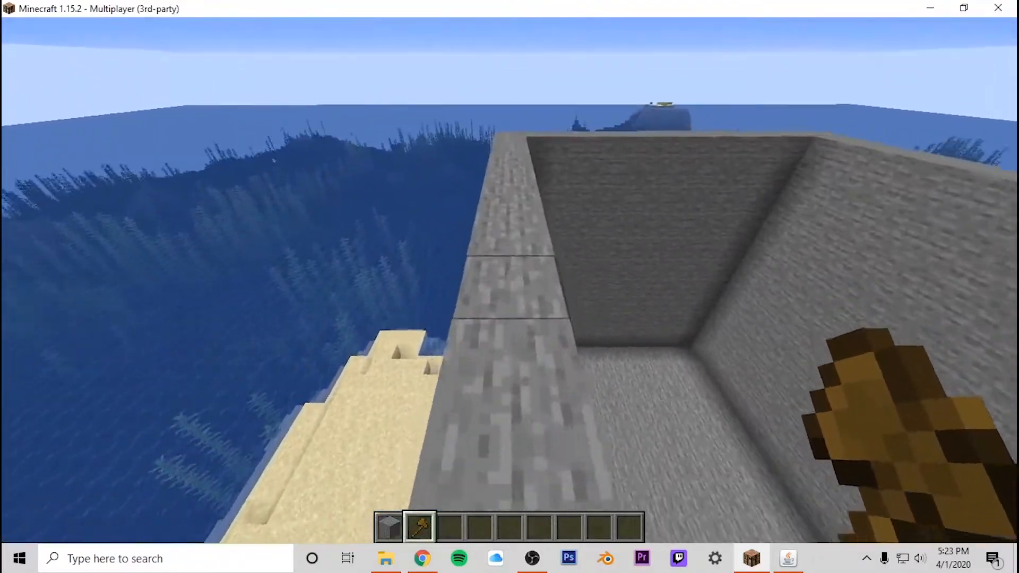
key(w)
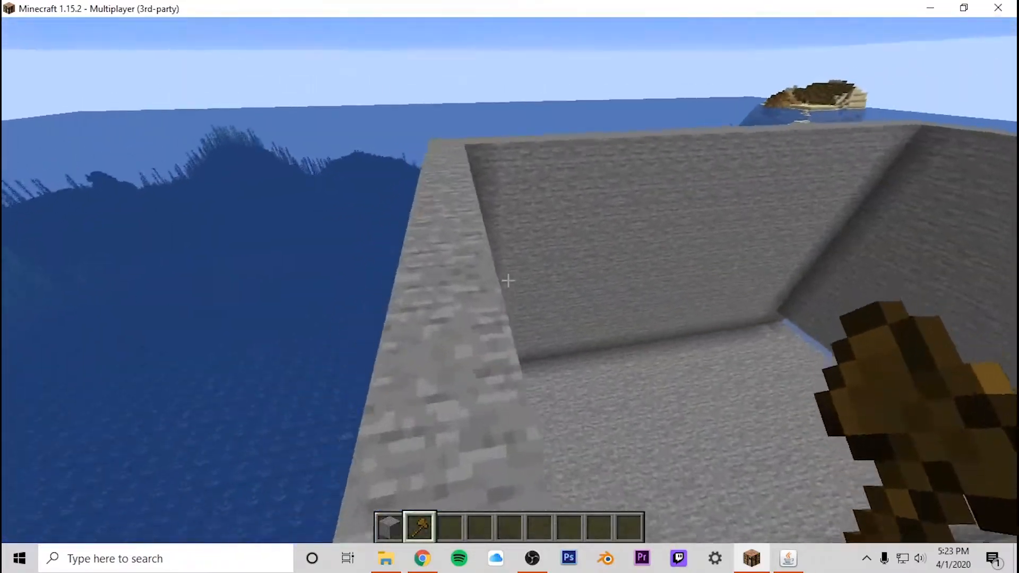
key(w)
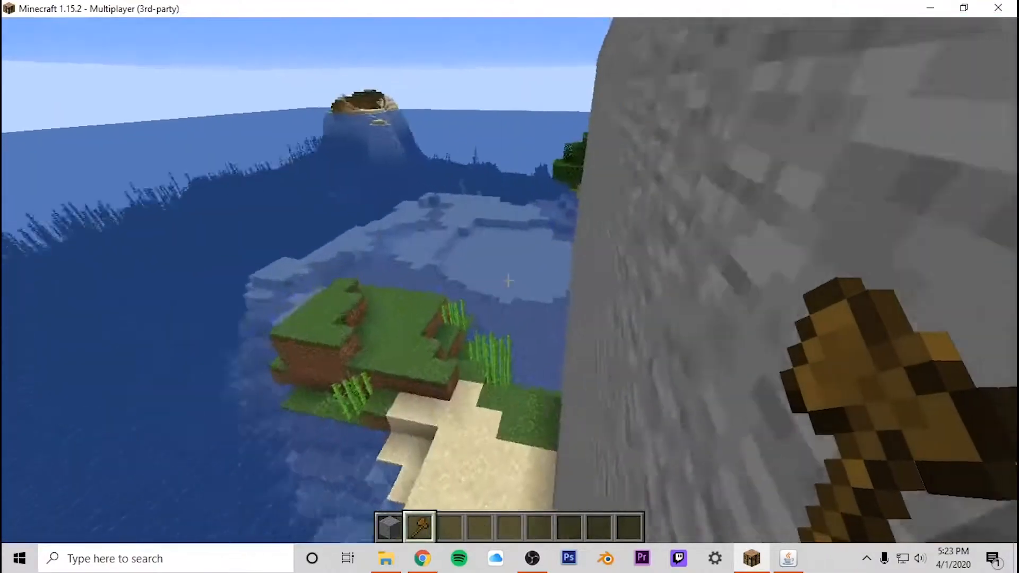
key(space)
key(w)
key(shift)
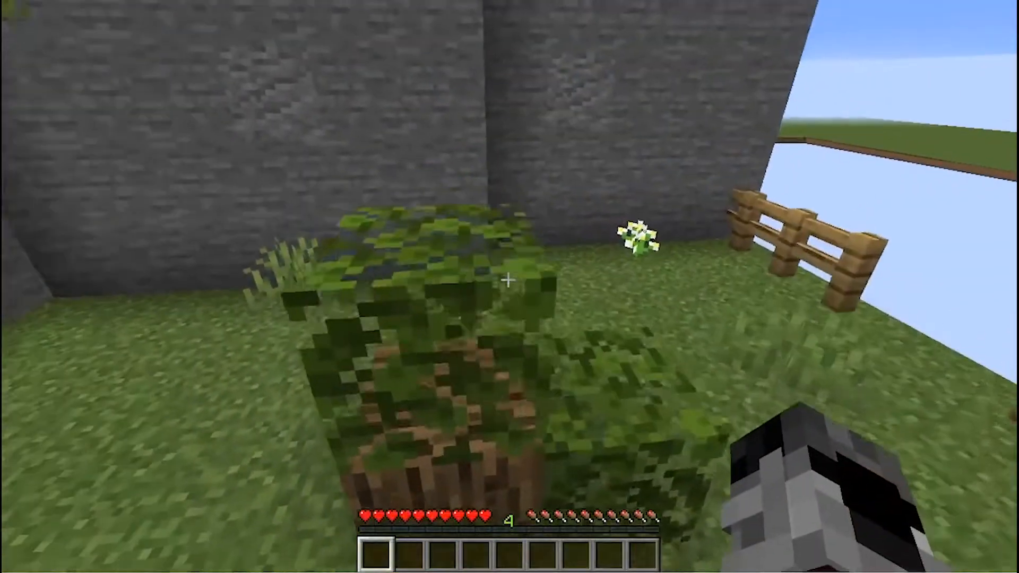
key(w)
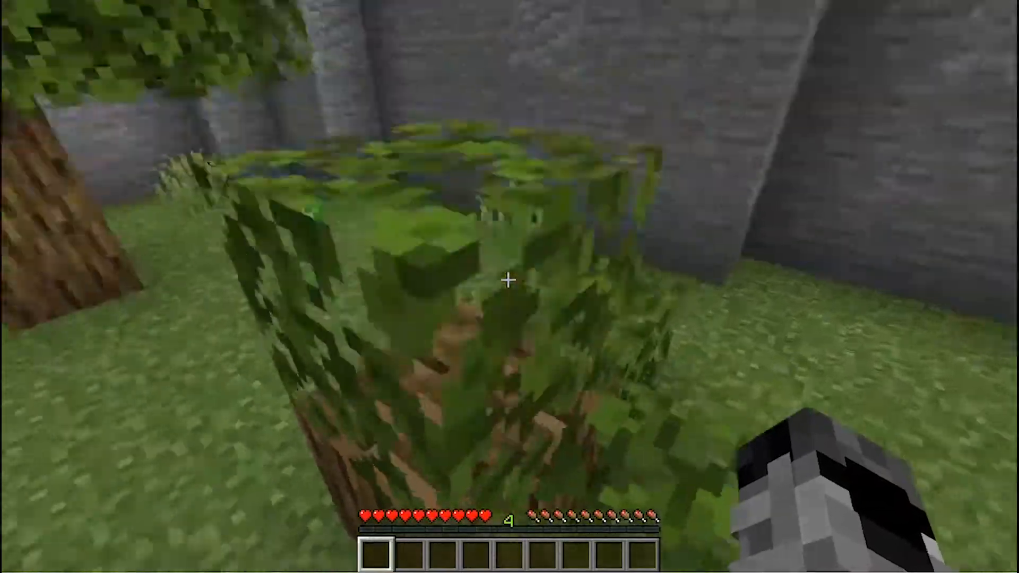
key(w)
key(space)
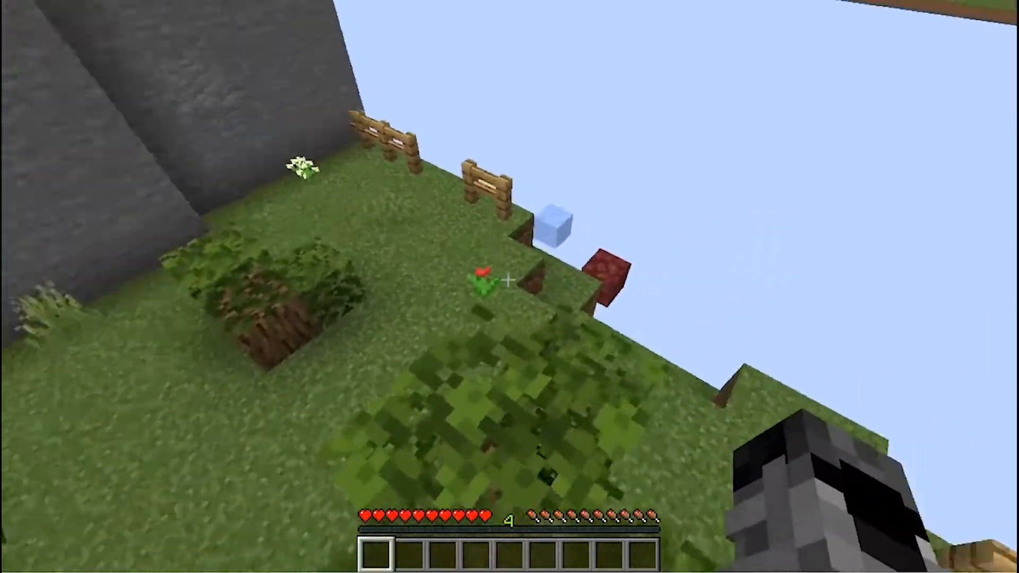
key(w)
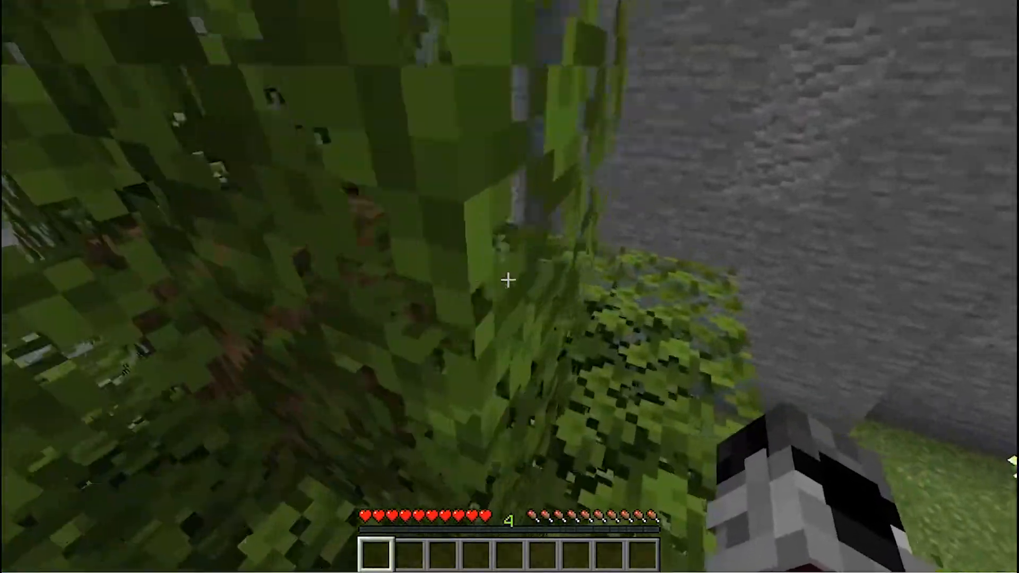
key(w)
key(space)
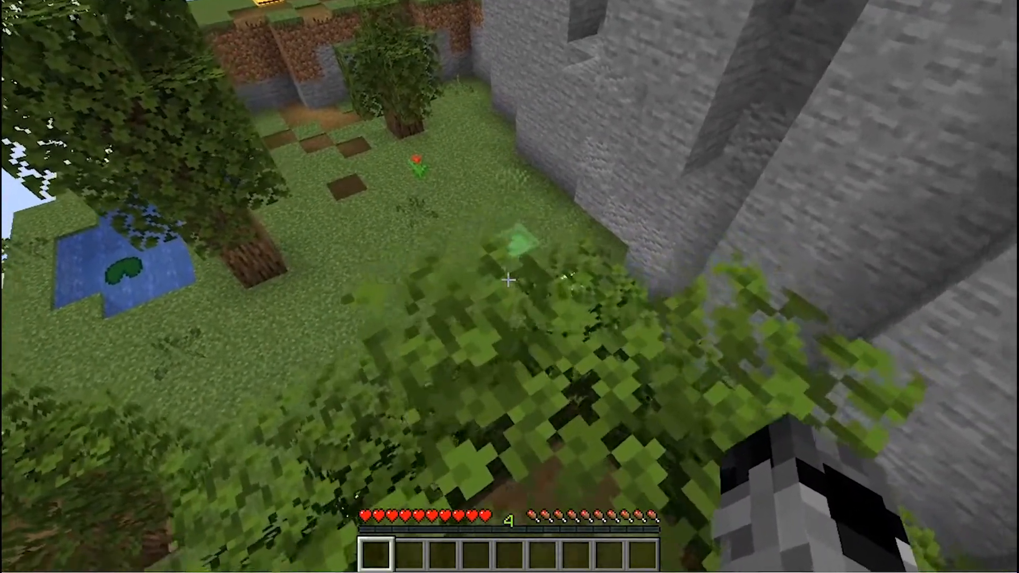
key(w)
key(space)
key(w)
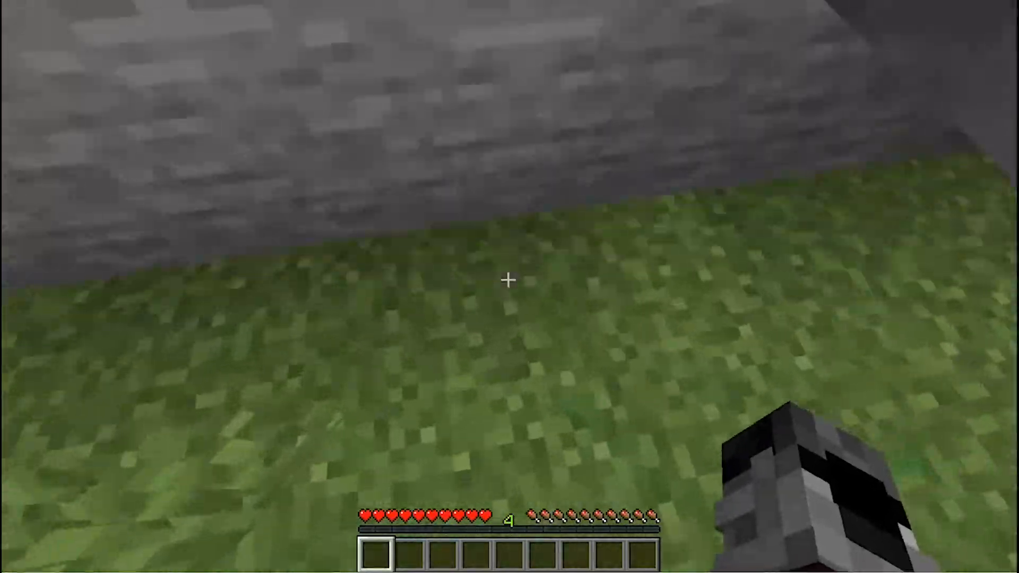
key(w)
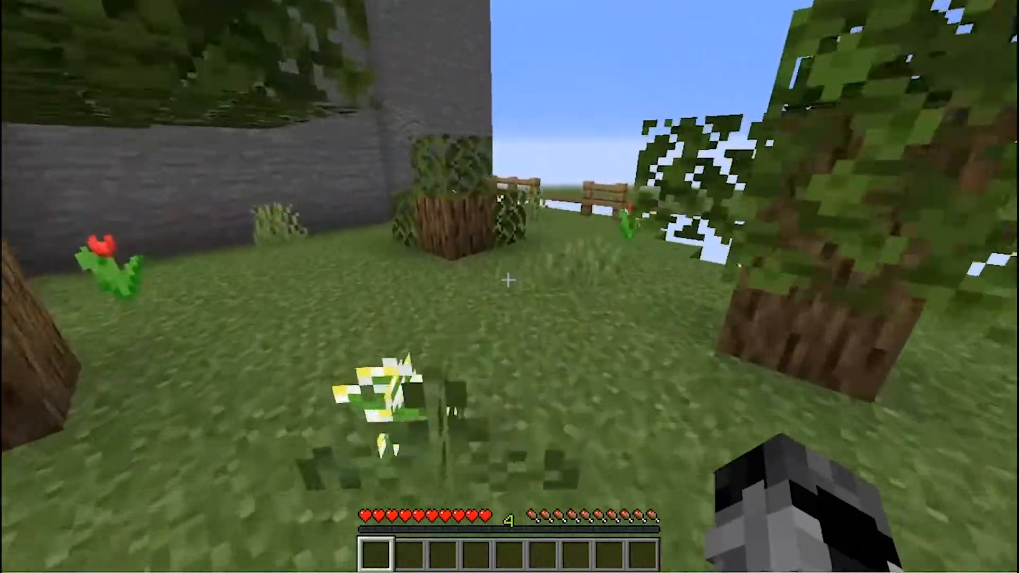
key(w)
key(w)
key(w)
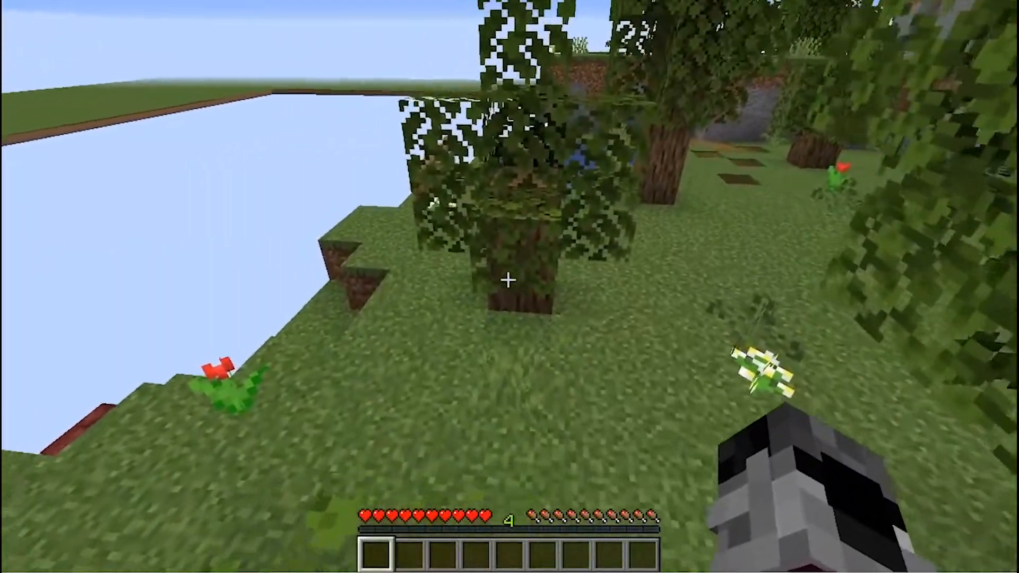
key(w)
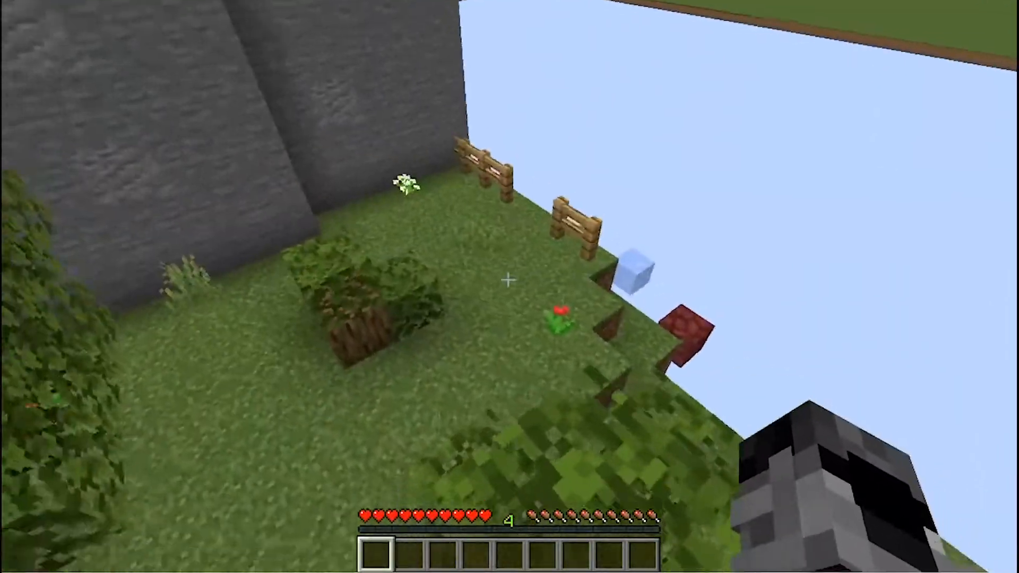
key(w)
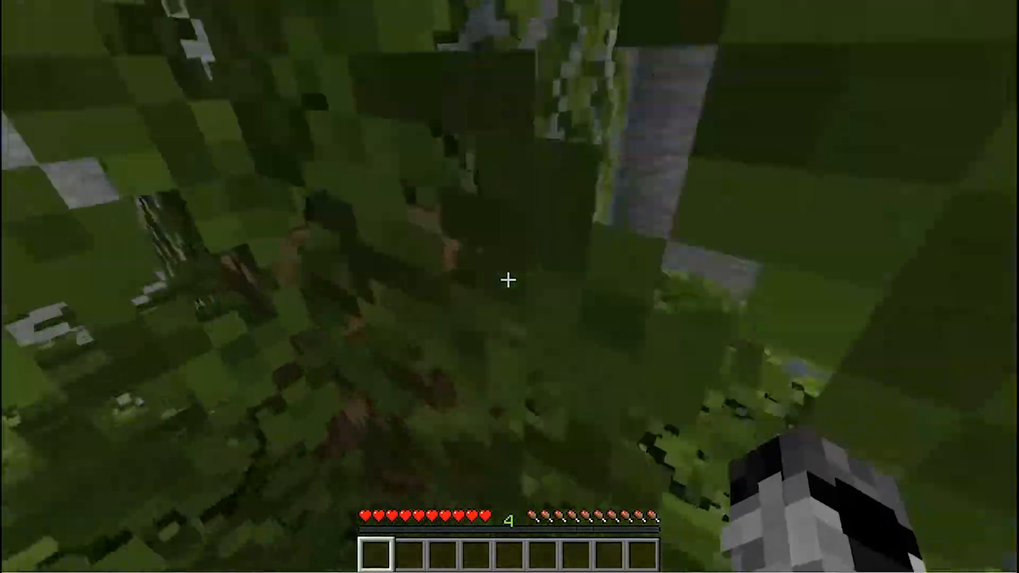
key(w)
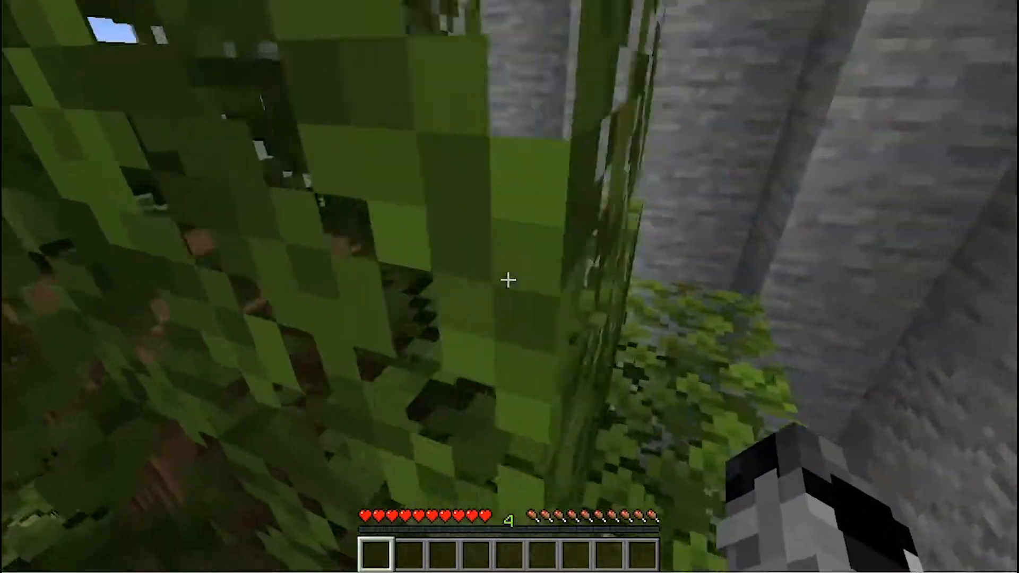
key(w)
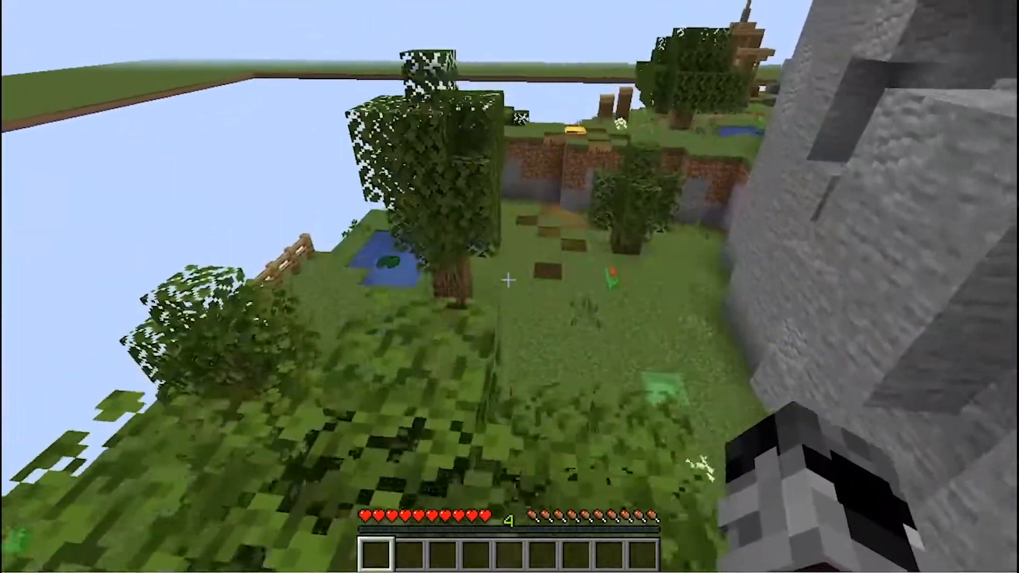
key(s)
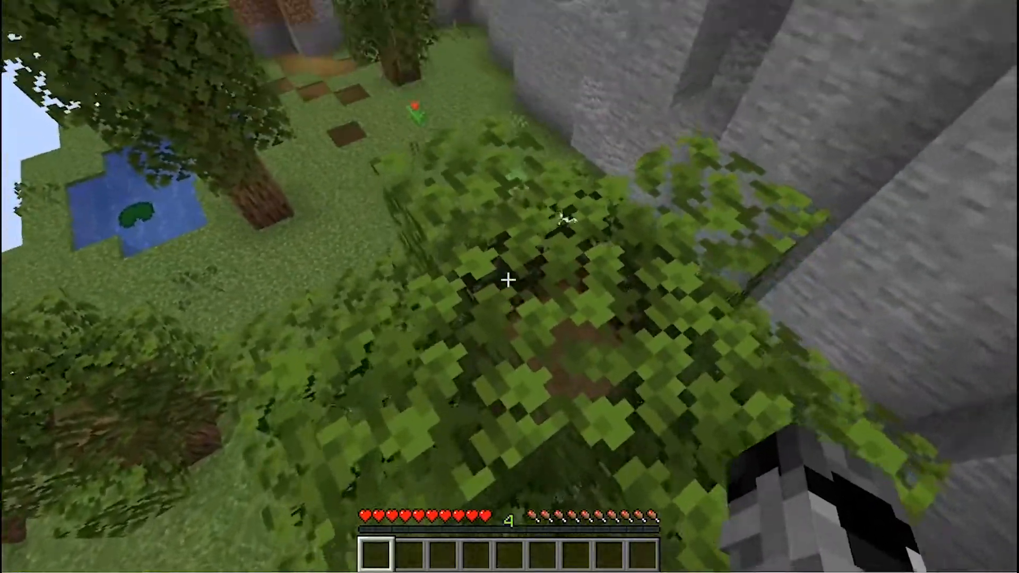
key(w)
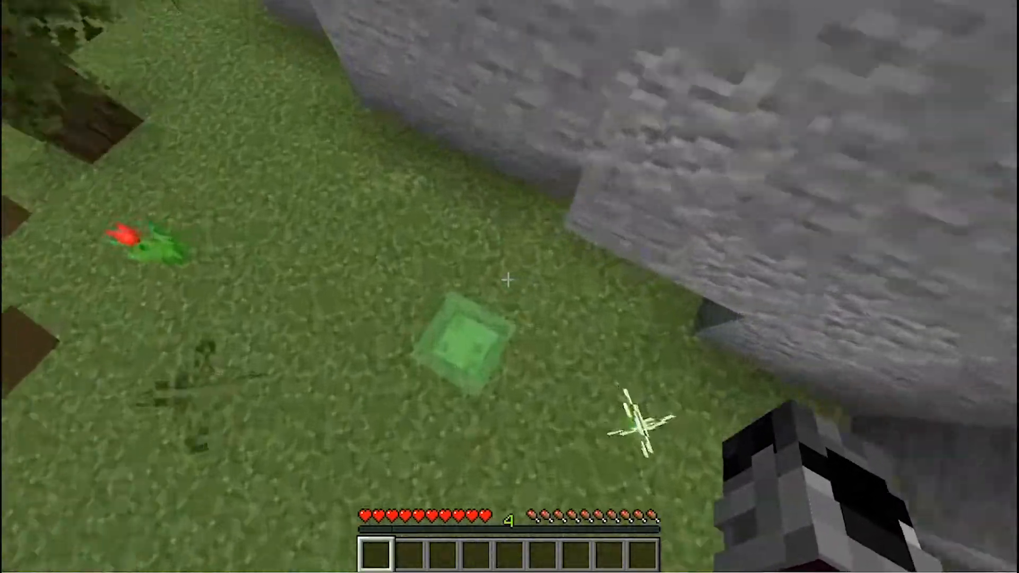
key(w)
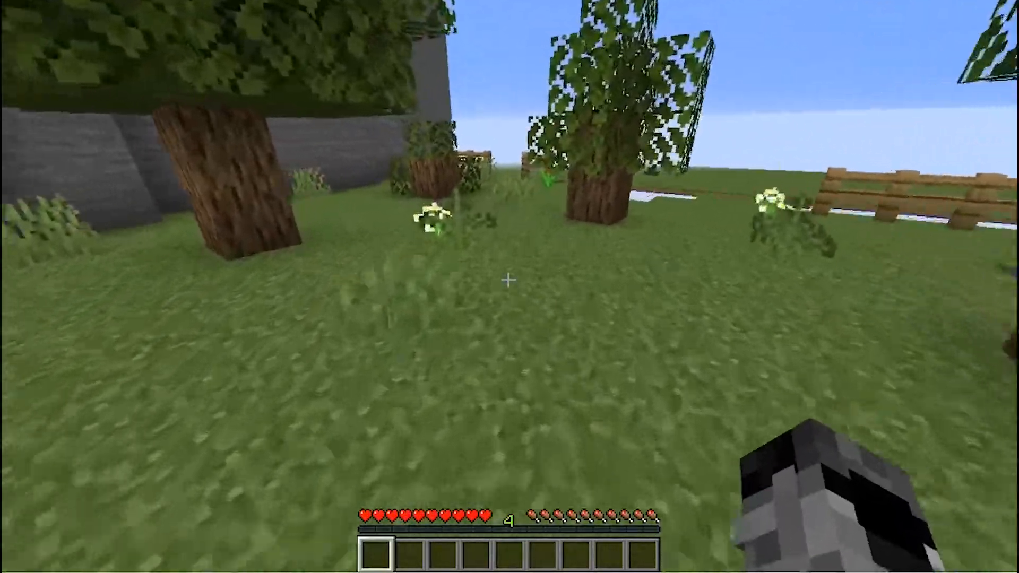
key(w)
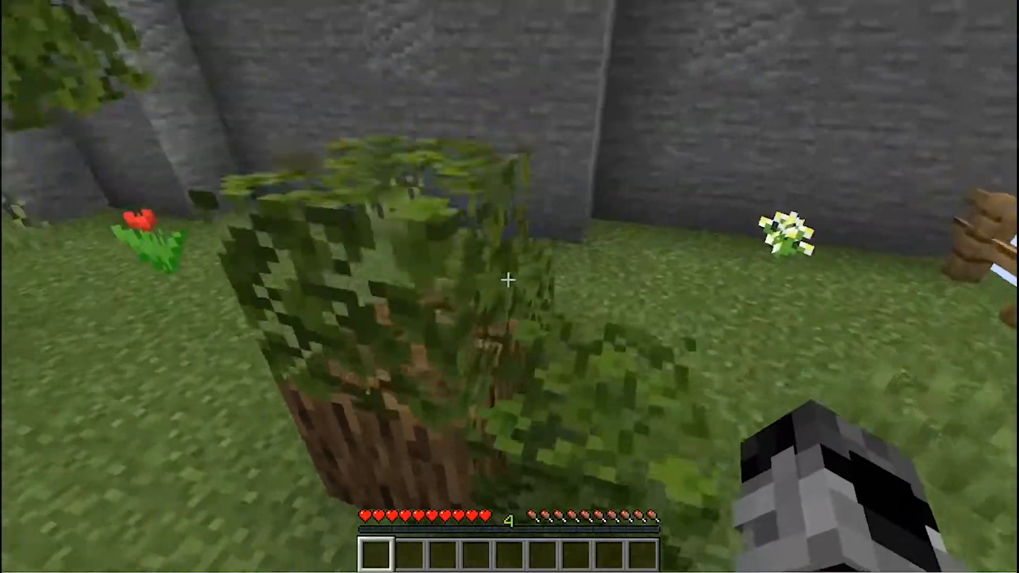
key(w)
key(space)
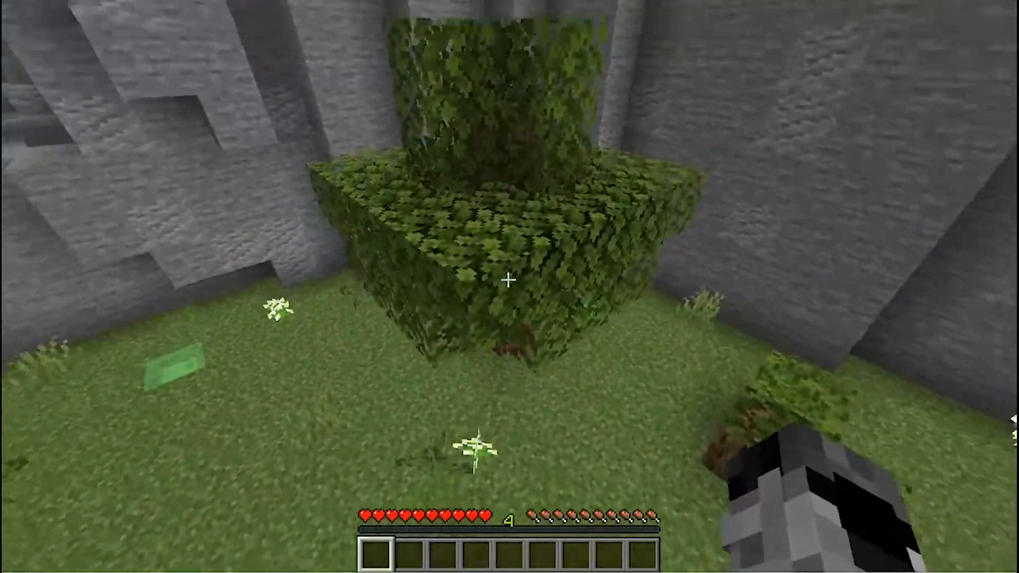
key(w)
key(w)
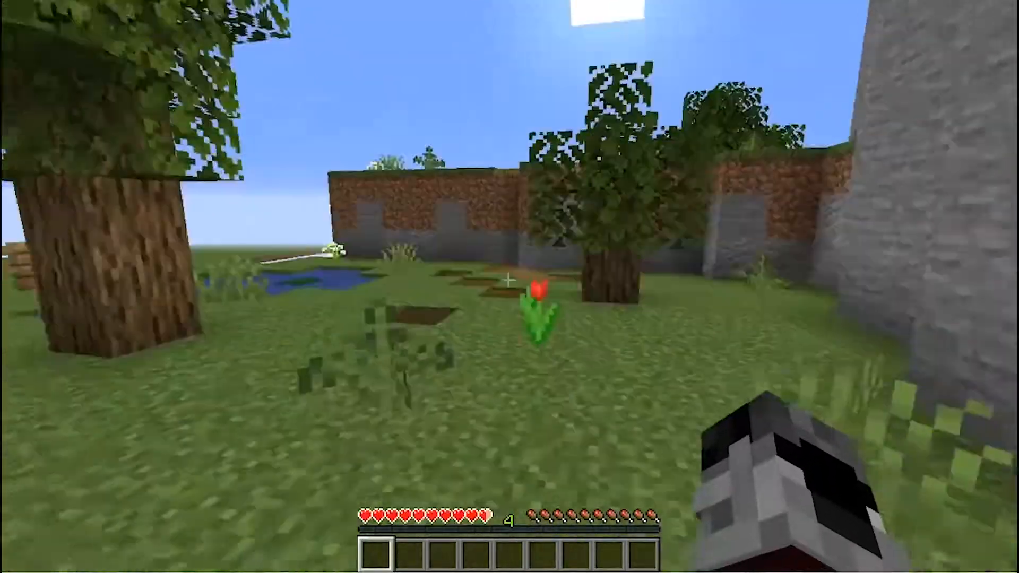
key(w)
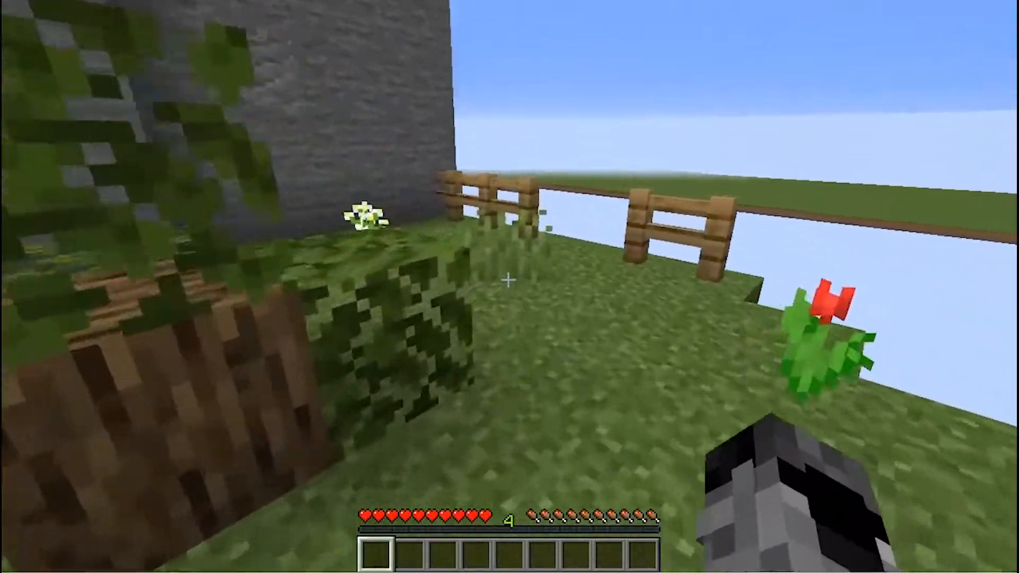
- Climb the leafy bushes to the treetop beside the stone cliff and try to jump onward from it
key(w)
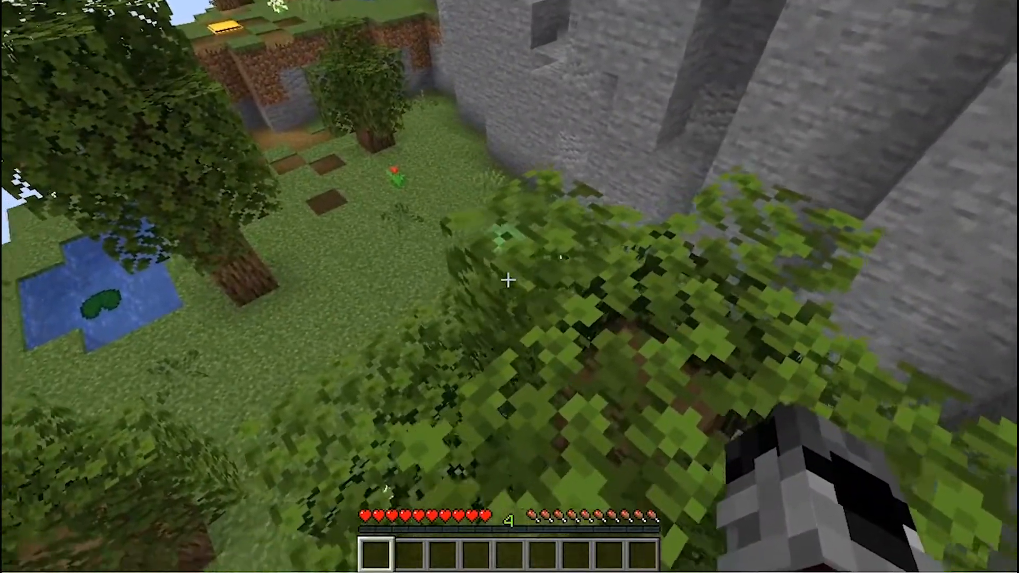
click(508, 280)
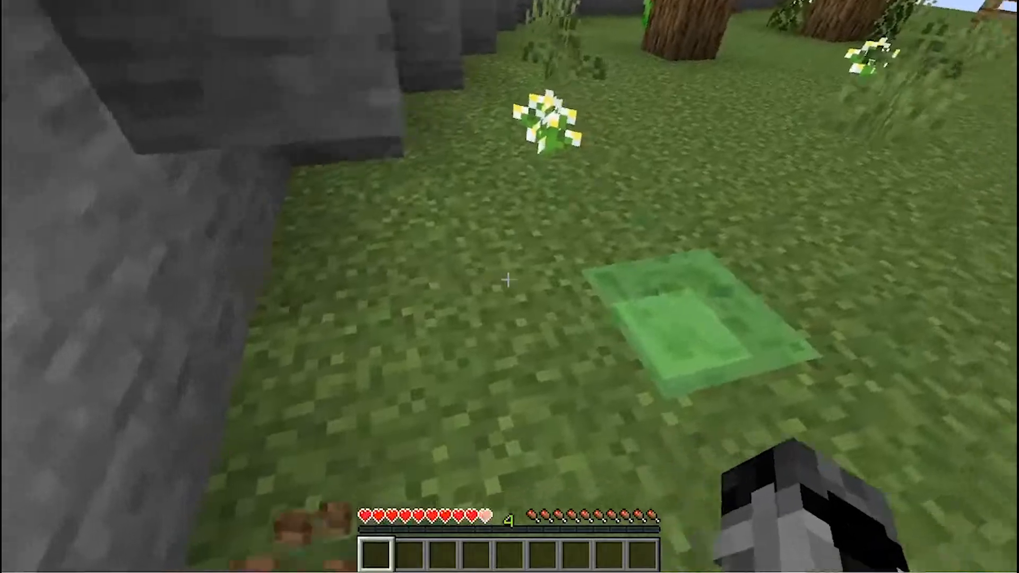
key(7)
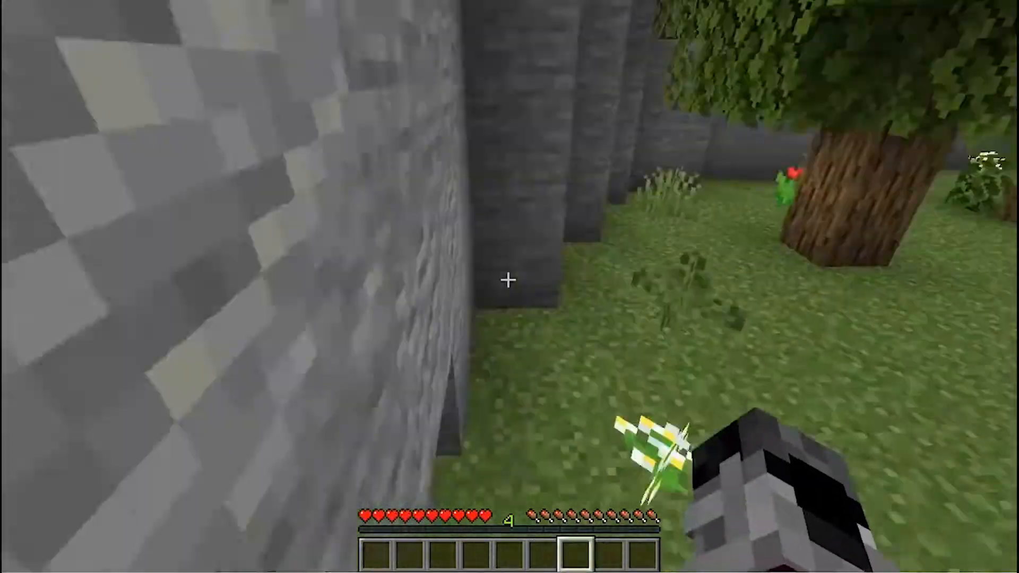
- Cross the grass past the tree stump and climb the leaves to the treetop beside the stone cliff, facing the pond
key(w)
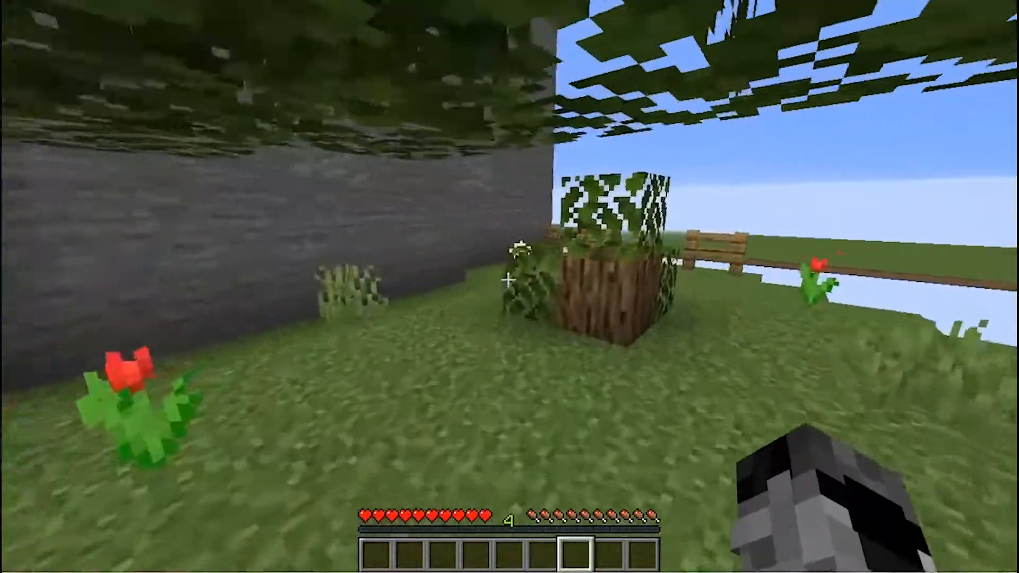
key(w)
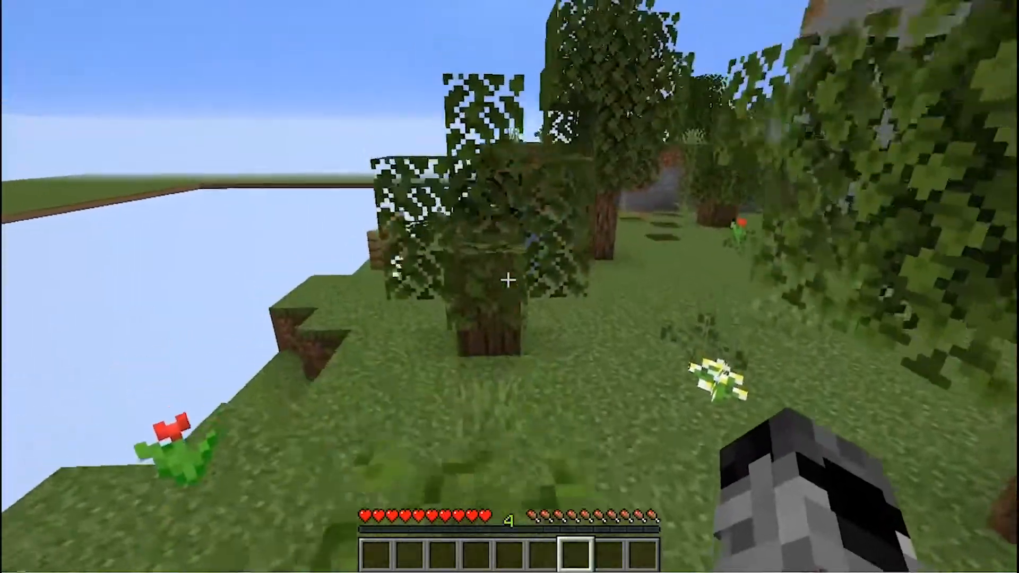
key(w)
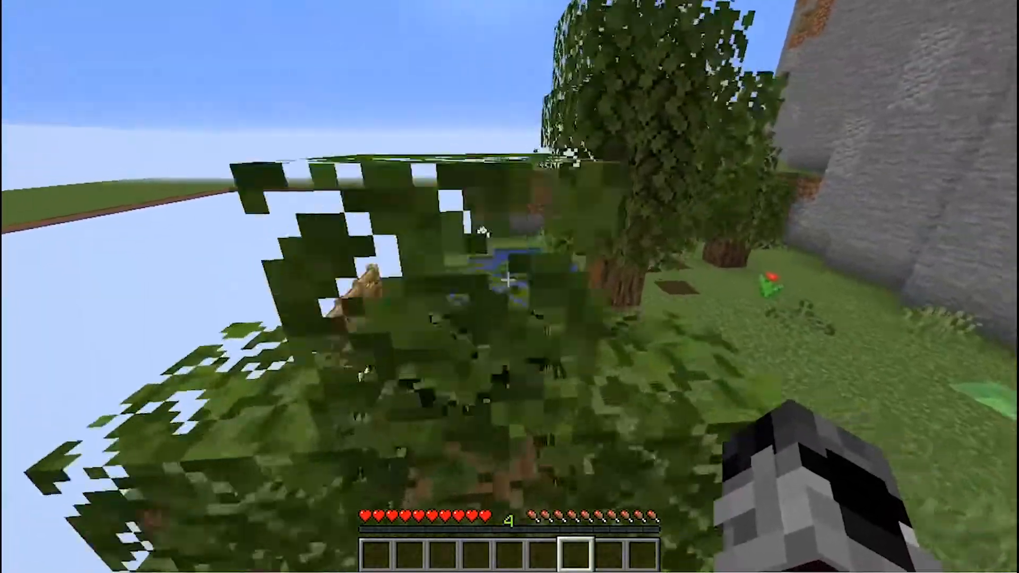
key(w)
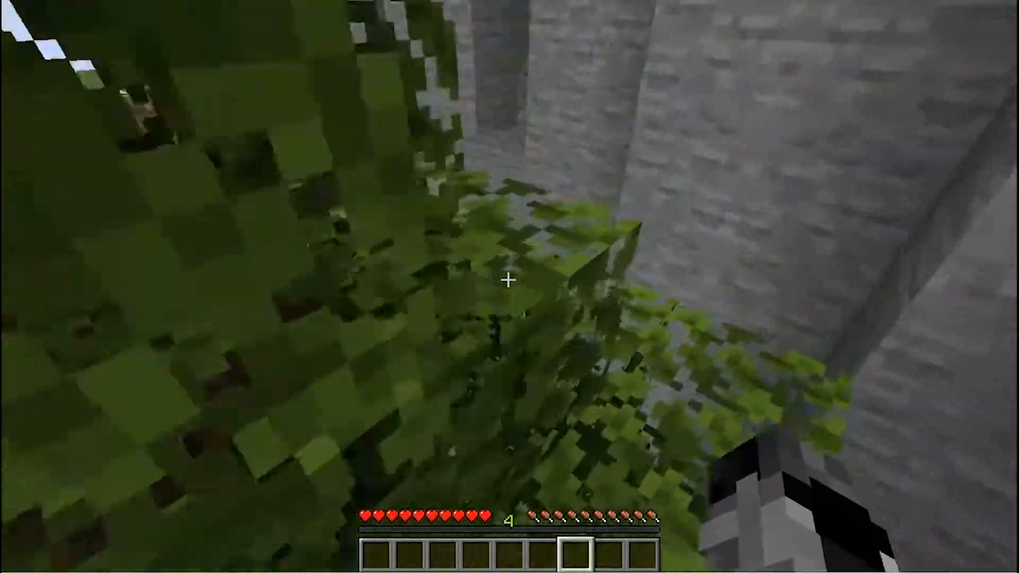
key(w)
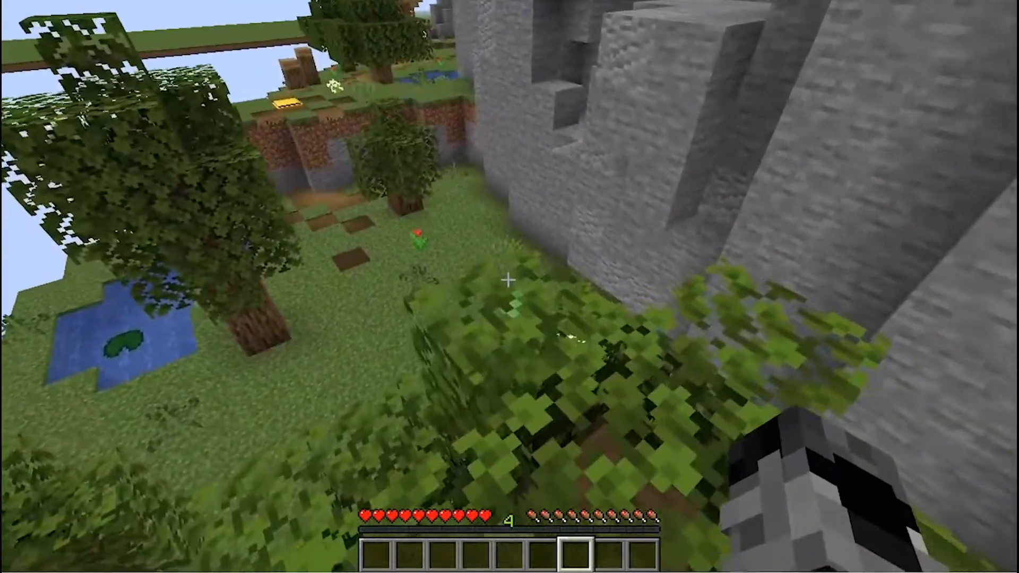